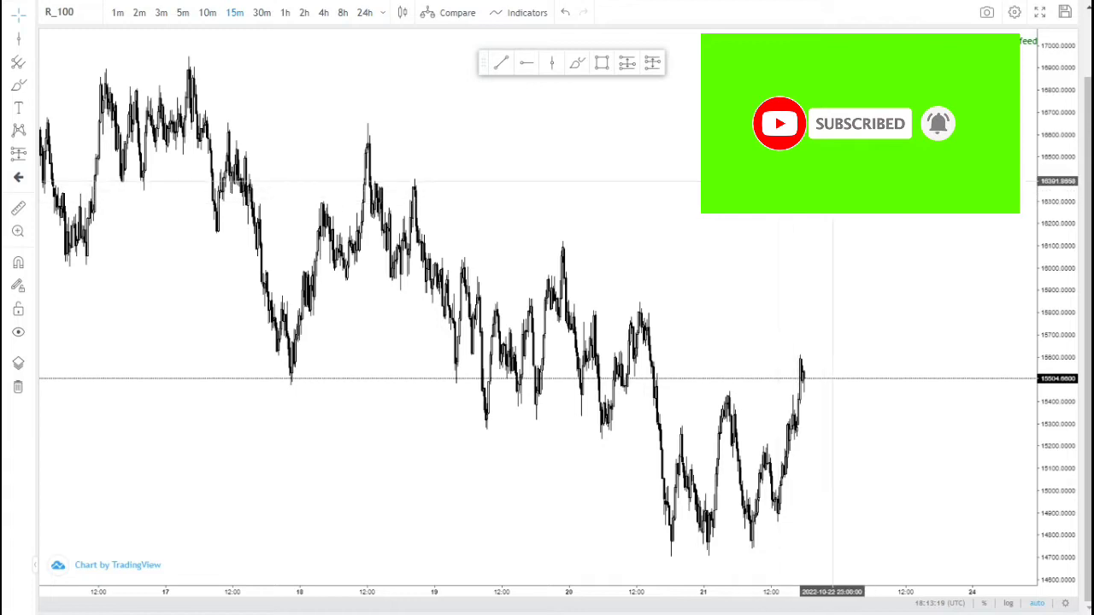
Handwrite the letters SSC with the Brush in the empty space beyond the latest candles.
{"action": "left_click_drag", "start_coordinate": [816, 179], "coordinate": [659, 103]}
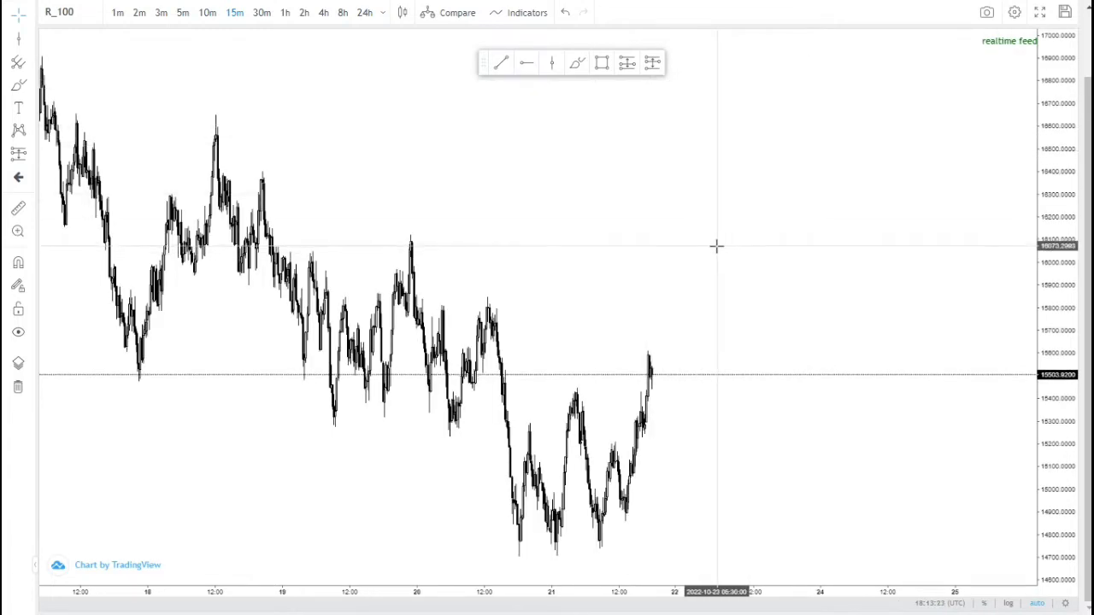
{"action": "left_click_drag", "start_coordinate": [686, 197], "coordinate": [682, 235]}
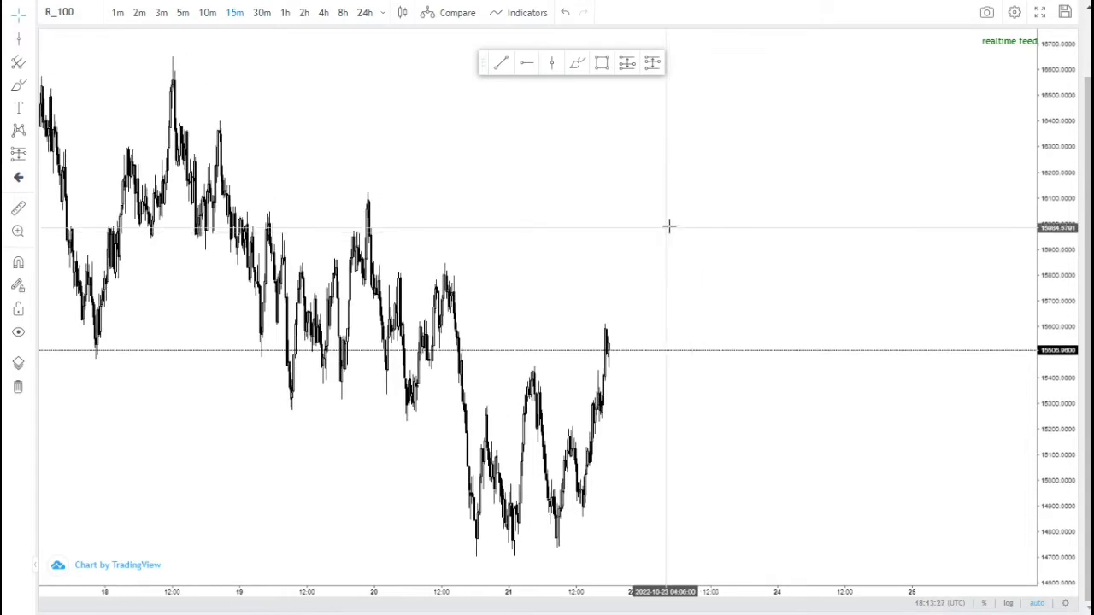
{"action": "left_click", "coordinate": [574, 66]}
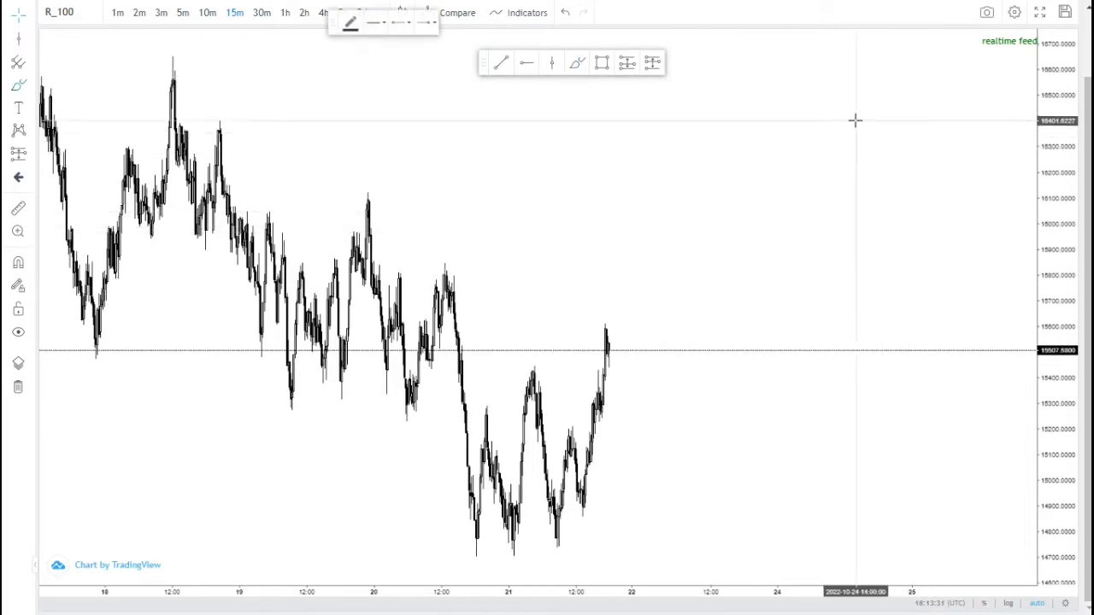
{"action": "mouse_move", "coordinate": [842, 99]}
{"action": "left_mouse_down"}
{"action": "mouse_move", "coordinate": [812, 86]}
{"action": "mouse_move", "coordinate": [779, 115]}
{"action": "mouse_move", "coordinate": [774, 163]}
{"action": "left_mouse_up"}
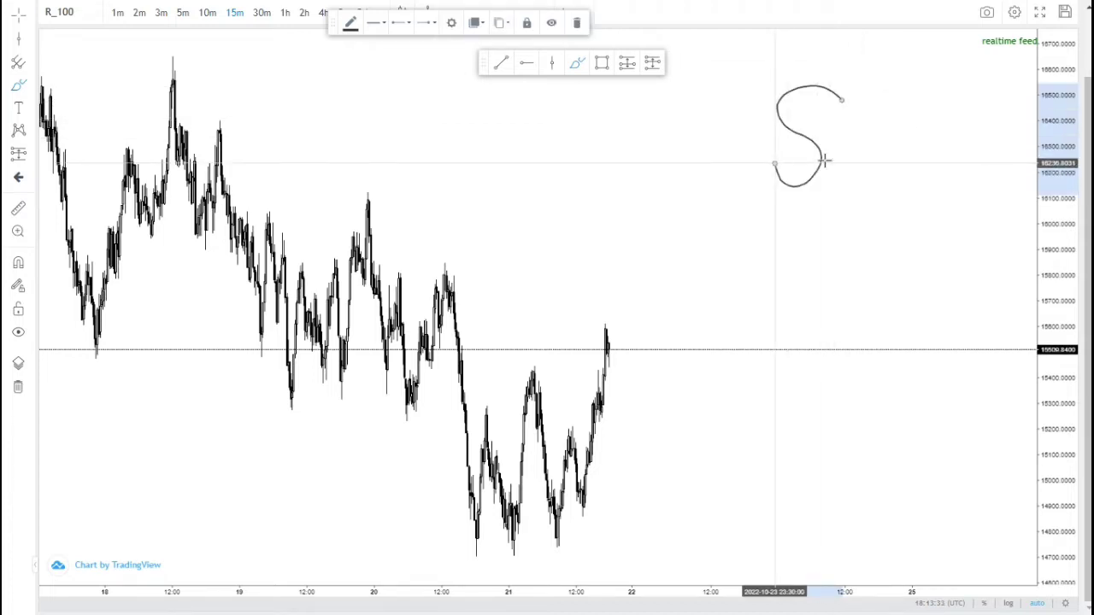
{"action": "mouse_move", "coordinate": [899, 107]}
{"action": "left_mouse_down"}
{"action": "mouse_move", "coordinate": [893, 199]}
{"action": "mouse_move", "coordinate": [845, 172]}
{"action": "left_mouse_up"}
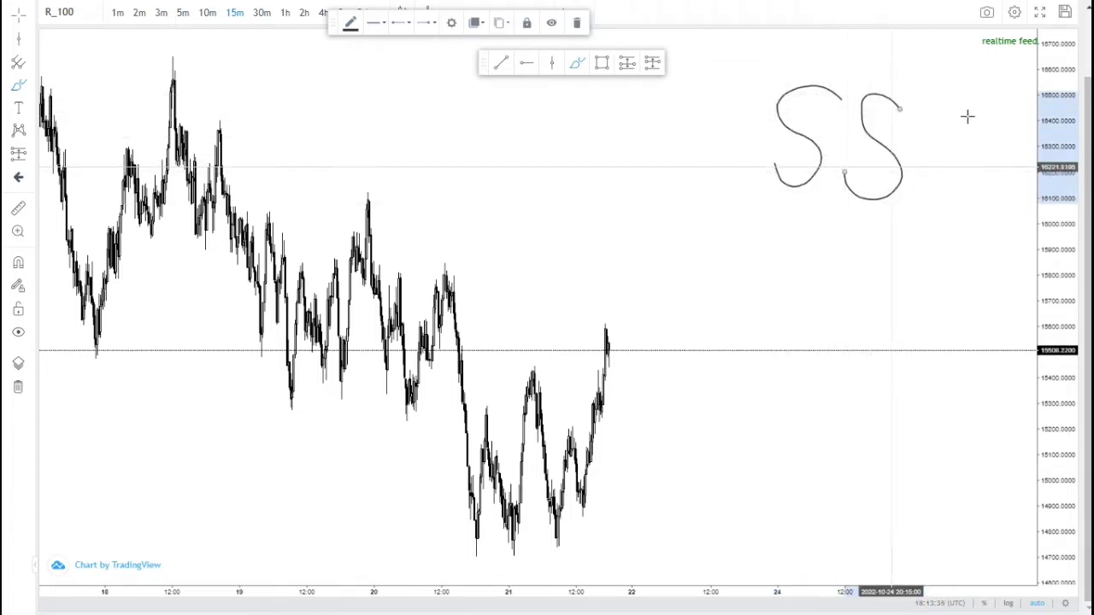
{"action": "mouse_move", "coordinate": [965, 113]}
{"action": "left_mouse_down"}
{"action": "mouse_move", "coordinate": [920, 146]}
{"action": "mouse_move", "coordinate": [963, 185]}
{"action": "left_mouse_up"}
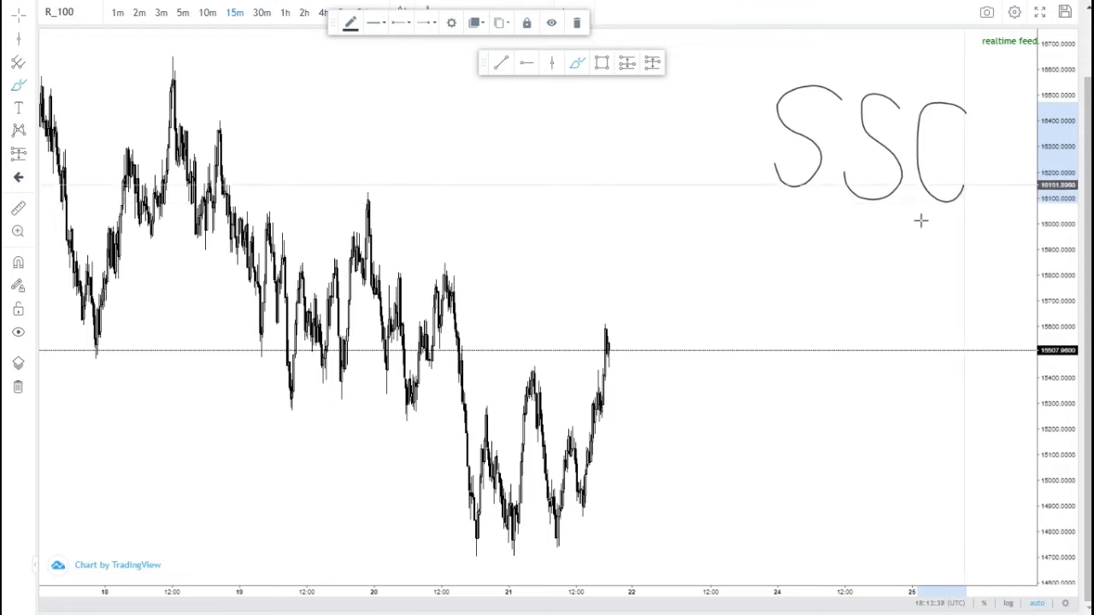
Frame the handwritten SSC lettering with a freehand box and add accent strokes above, below and beside its letters.
{"action": "mouse_move", "coordinate": [752, 206]}
{"action": "left_mouse_down"}
{"action": "mouse_move", "coordinate": [1016, 166]}
{"action": "mouse_move", "coordinate": [726, 85]}
{"action": "mouse_move", "coordinate": [728, 208]}
{"action": "mouse_move", "coordinate": [763, 207]}
{"action": "left_mouse_up"}
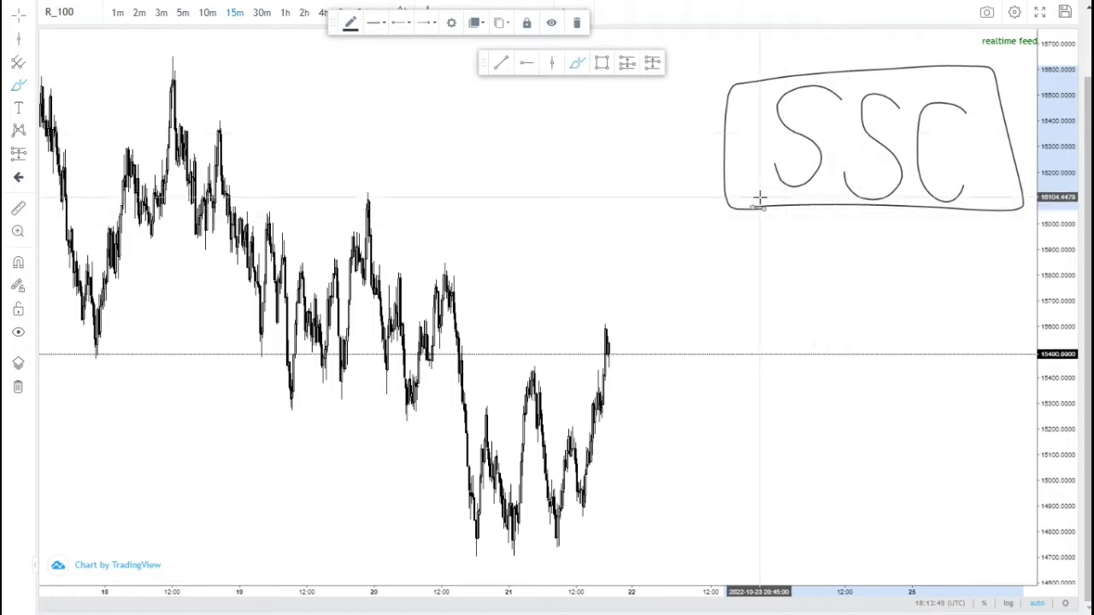
{"action": "left_click_drag", "start_coordinate": [769, 196], "coordinate": [809, 195]}
{"action": "left_click_drag", "start_coordinate": [777, 82], "coordinate": [816, 76]}
{"action": "left_click_drag", "start_coordinate": [851, 95], "coordinate": [910, 89]}
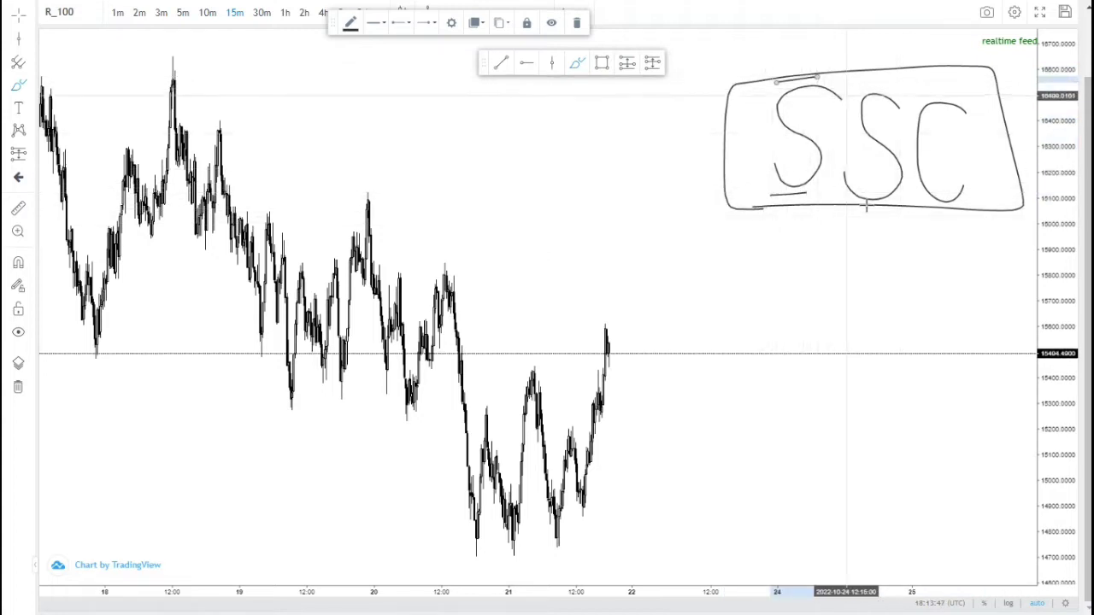
{"action": "mouse_move", "coordinate": [863, 204]}
{"action": "left_mouse_down"}
{"action": "mouse_move", "coordinate": [910, 198]}
{"action": "mouse_move", "coordinate": [968, 135]}
{"action": "mouse_move", "coordinate": [966, 104]}
{"action": "left_mouse_up"}
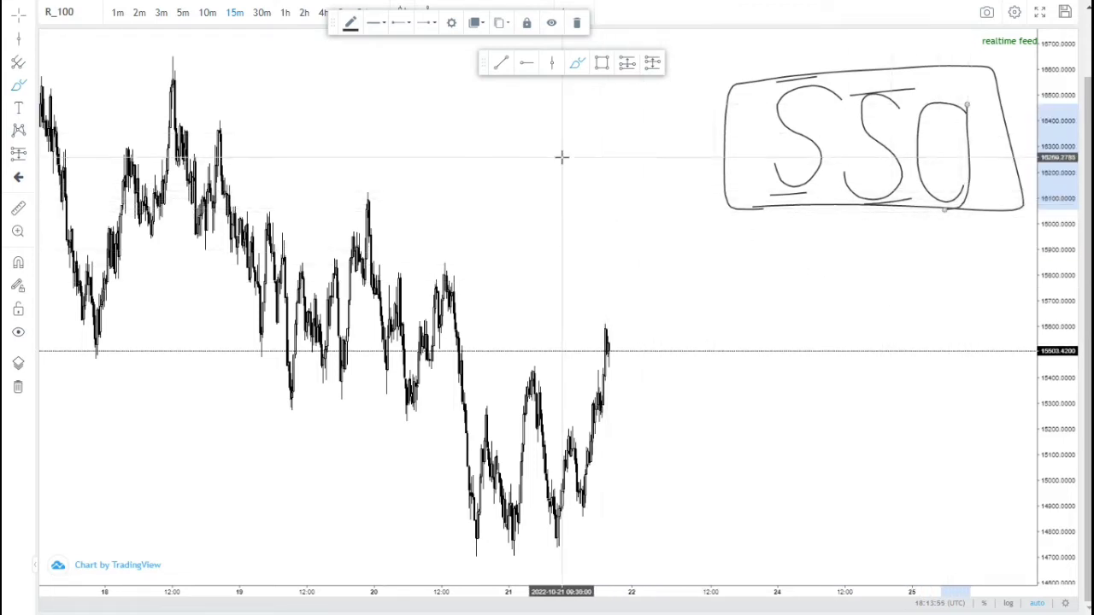
Sketch a freehand price path beyond the candles, with a rise, a pullback and a stronger rise up to the SSC box.
{"action": "left_click", "coordinate": [564, 184]}
{"action": "left_click_drag", "start_coordinate": [565, 183], "coordinate": [571, 182]}
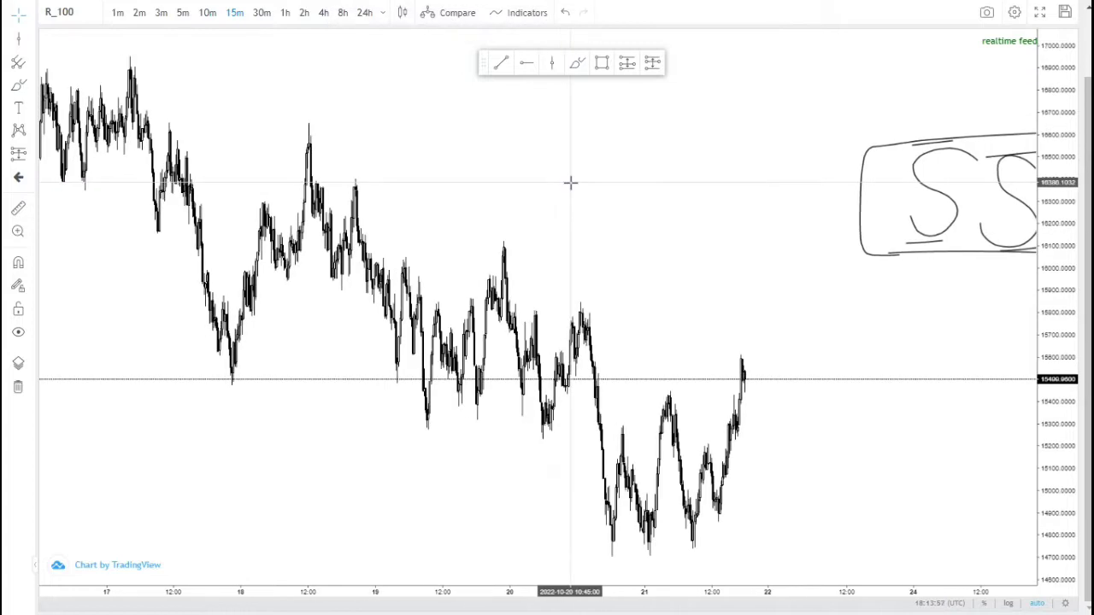
{"action": "left_click_drag", "start_coordinate": [636, 222], "coordinate": [327, 118]}
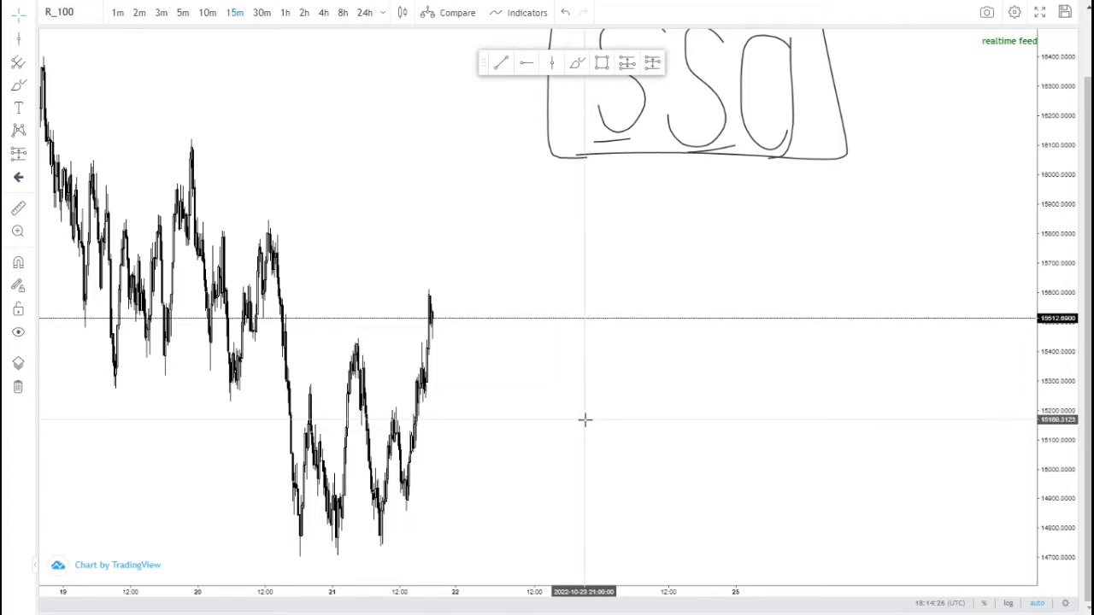
{"action": "left_click_drag", "start_coordinate": [576, 381], "coordinate": [604, 376]}
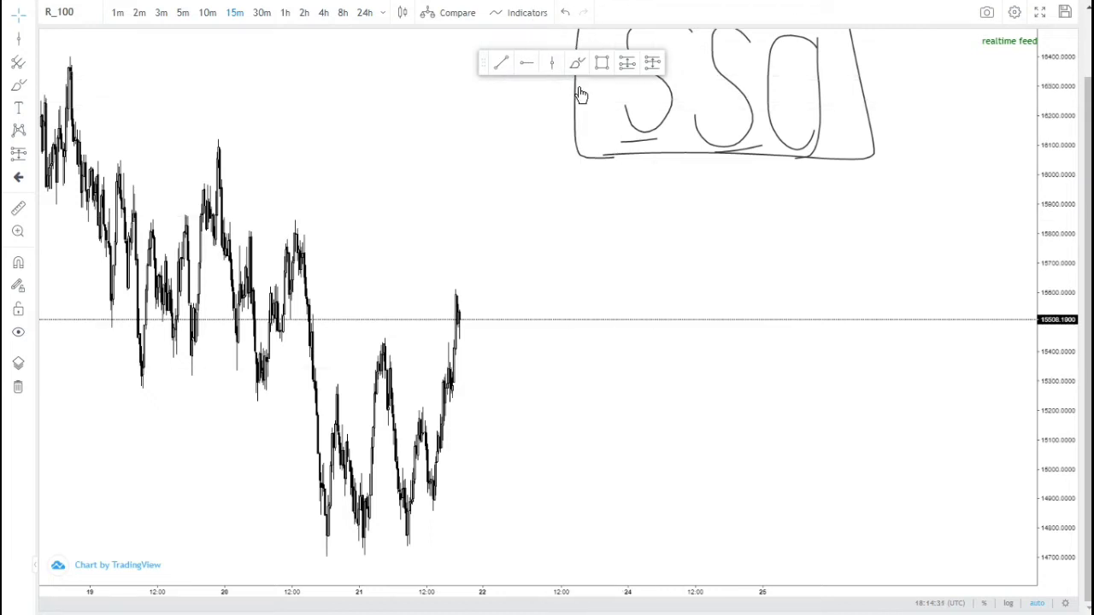
{"action": "mouse_move", "coordinate": [568, 422]}
{"action": "left_mouse_down"}
{"action": "mouse_move", "coordinate": [606, 313]}
{"action": "mouse_move", "coordinate": [675, 402]}
{"action": "mouse_move", "coordinate": [734, 151]}
{"action": "left_mouse_up"}
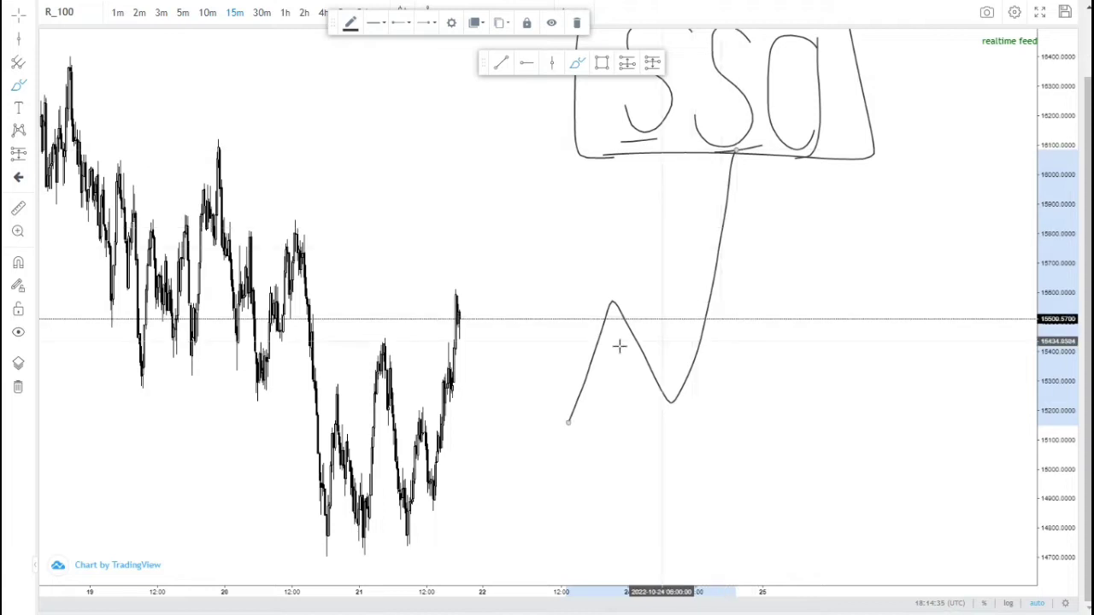
Mark the break level at the sketch's first peak with a horizontal stroke, label it B and reinforce the line.
{"action": "left_click_drag", "start_coordinate": [605, 294], "coordinate": [710, 294]}
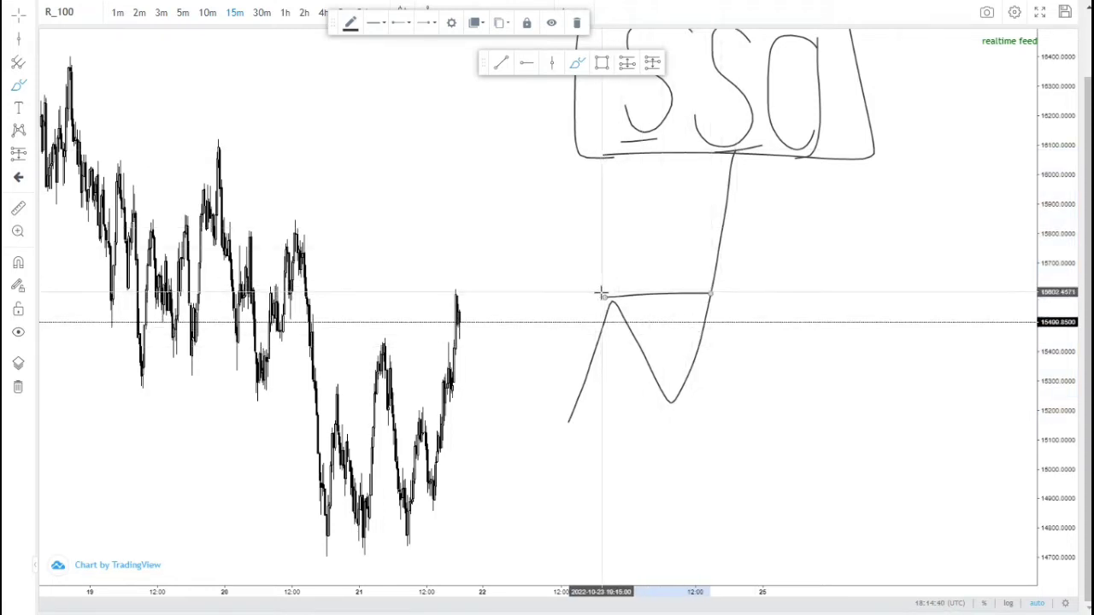
{"action": "left_click_drag", "start_coordinate": [629, 255], "coordinate": [640, 286]}
{"action": "mouse_move", "coordinate": [628, 256]}
{"action": "left_mouse_down"}
{"action": "mouse_move", "coordinate": [669, 251]}
{"action": "mouse_move", "coordinate": [614, 279]}
{"action": "left_mouse_up"}
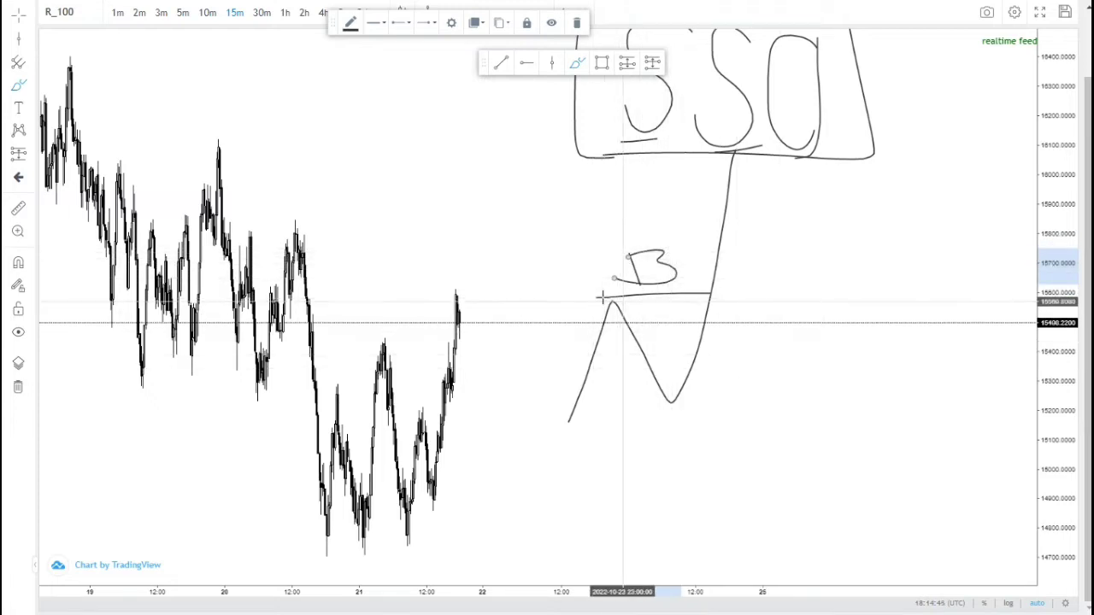
{"action": "left_click_drag", "start_coordinate": [600, 297], "coordinate": [686, 294]}
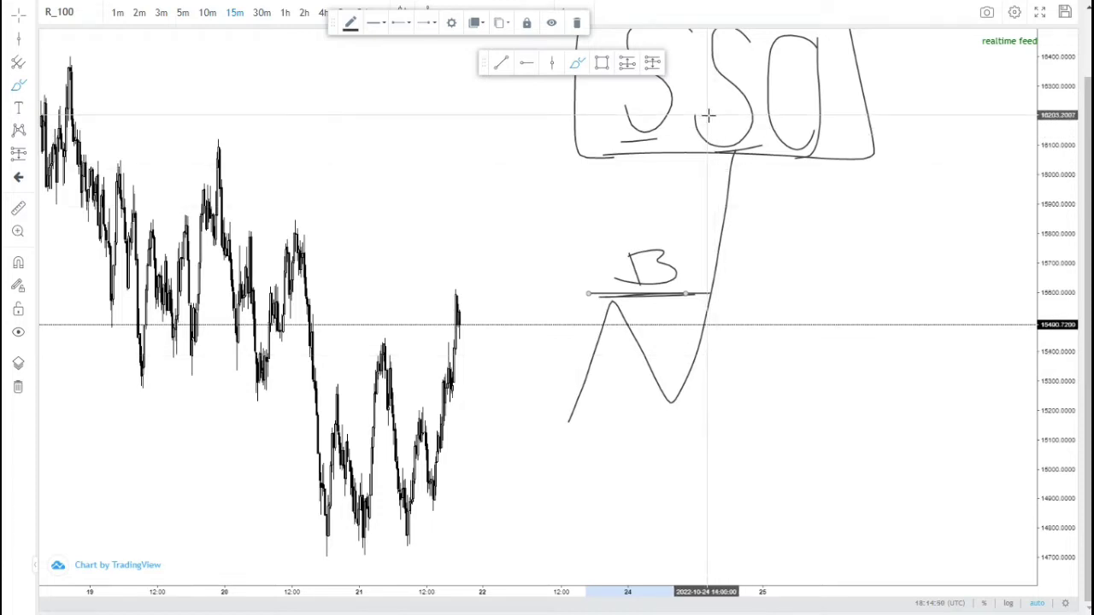
Draw a rectangle zone extending forward from the low of the sketched pullback.
{"action": "left_click", "coordinate": [602, 64]}
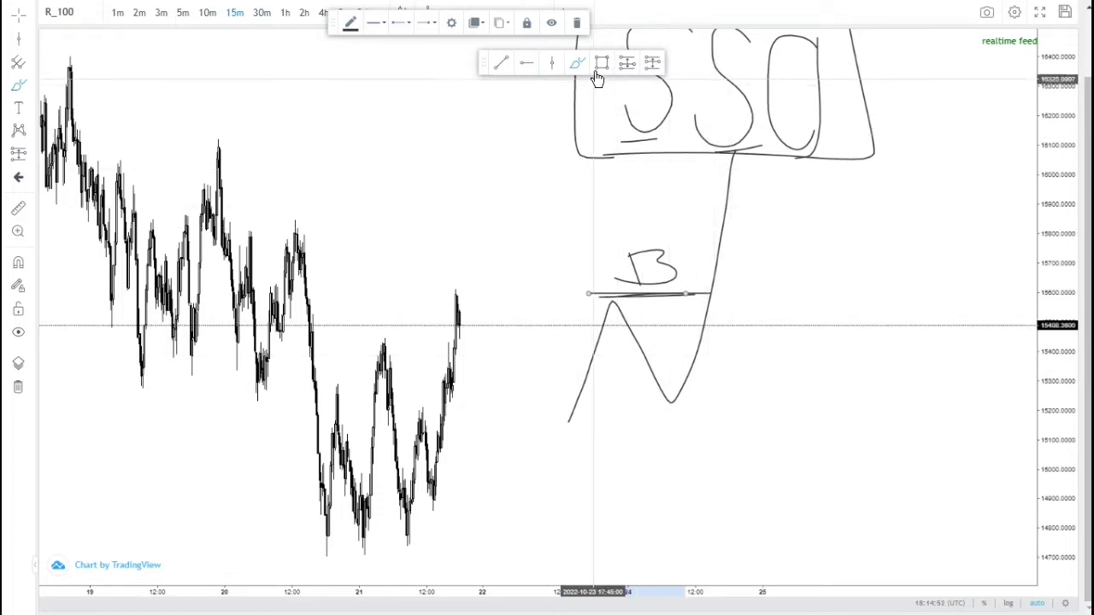
{"action": "left_click", "coordinate": [668, 355]}
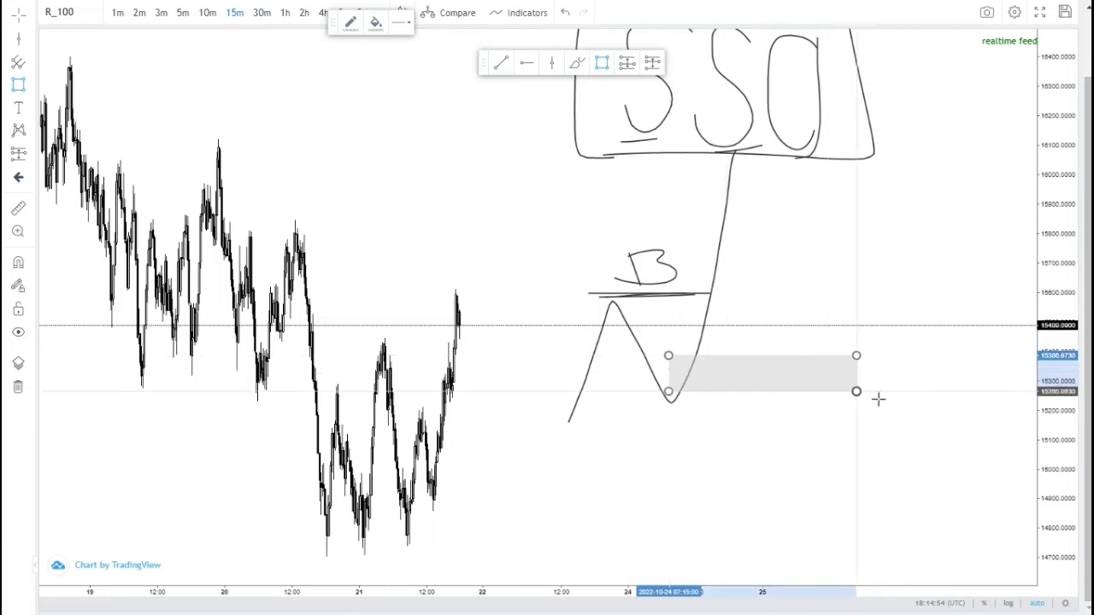
{"action": "left_click", "coordinate": [893, 403]}
{"action": "left_click", "coordinate": [908, 403]}
{"action": "right_click", "coordinate": [866, 226]}
Sketch a stepped freehand decline from the top of the swing down into the rectangle zone.
{"action": "left_click_drag", "start_coordinate": [863, 228], "coordinate": [760, 266]}
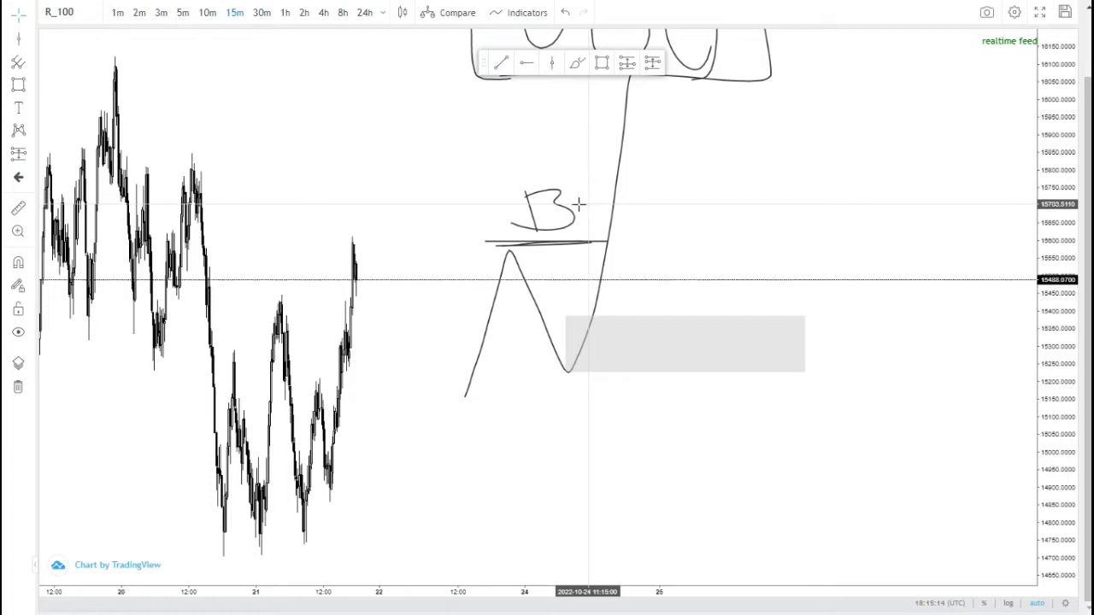
{"action": "left_click", "coordinate": [578, 66]}
{"action": "left_click_drag", "start_coordinate": [627, 79], "coordinate": [644, 138]}
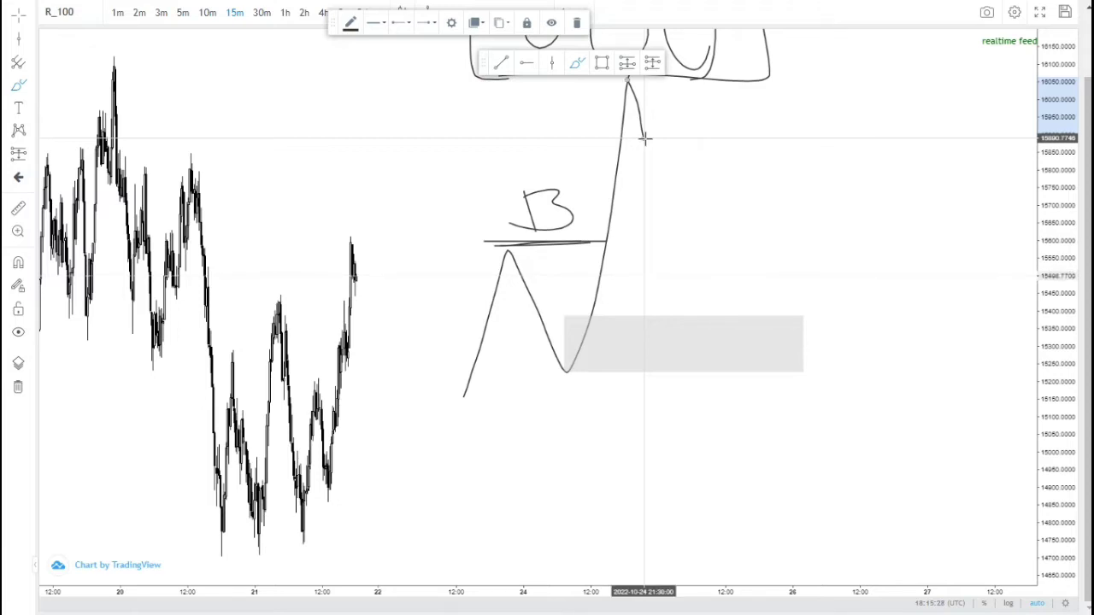
{"action": "mouse_move", "coordinate": [644, 137]}
{"action": "left_mouse_down"}
{"action": "mouse_move", "coordinate": [655, 157]}
{"action": "mouse_move", "coordinate": [675, 155]}
{"action": "left_mouse_up"}
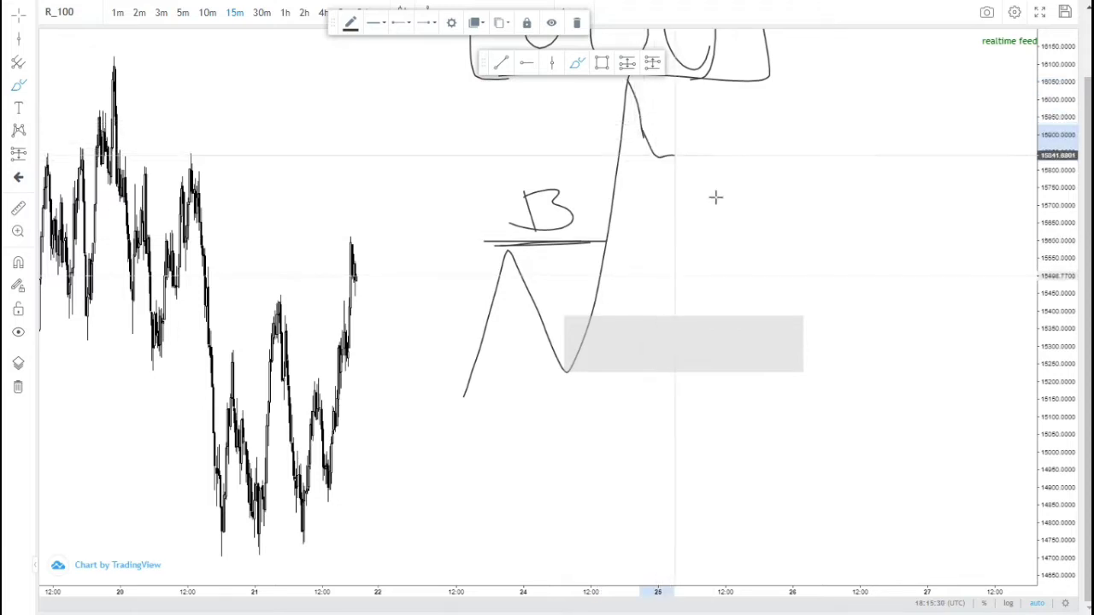
{"action": "left_click_drag", "start_coordinate": [715, 198], "coordinate": [788, 352]}
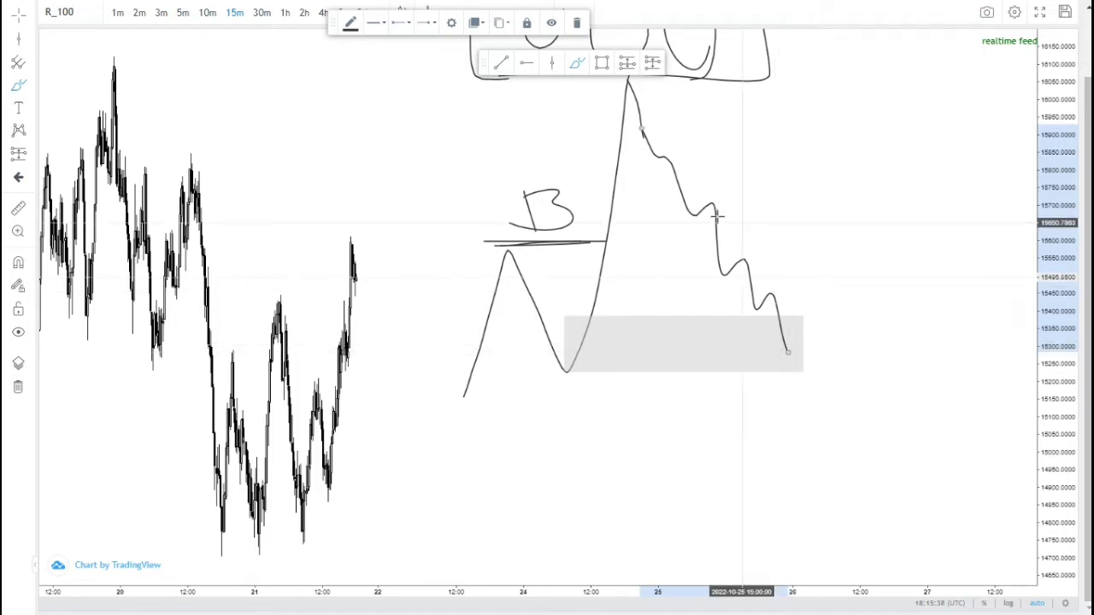
Outline the area around the decline's lower part and enclose its descending steps in a narrow freehand loop.
{"action": "mouse_move", "coordinate": [735, 215]}
{"action": "left_mouse_down"}
{"action": "mouse_move", "coordinate": [883, 298]}
{"action": "mouse_move", "coordinate": [688, 256]}
{"action": "left_mouse_up"}
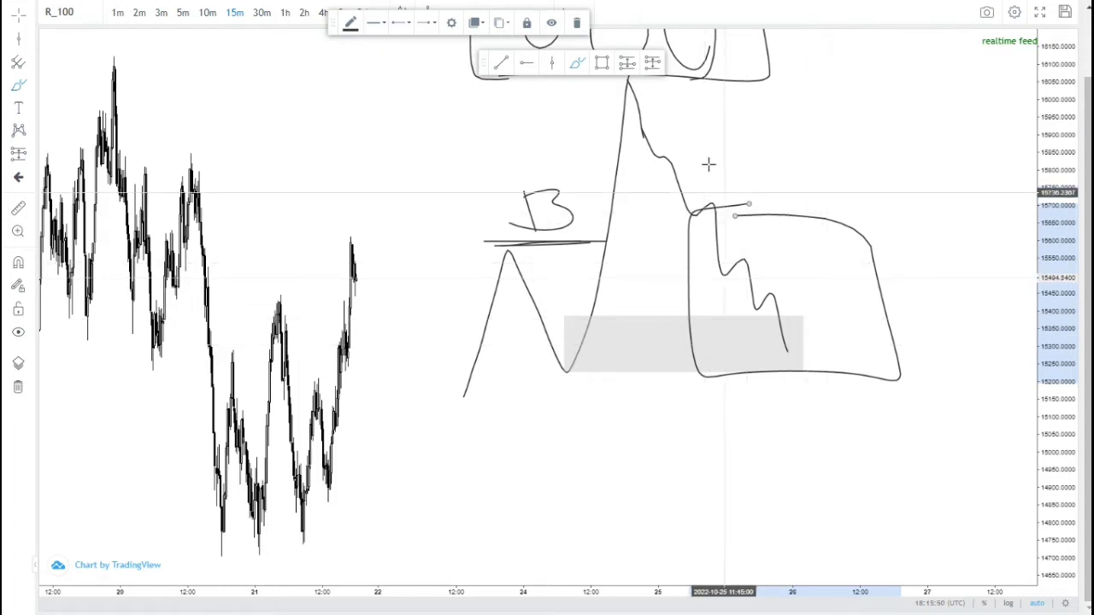
{"action": "left_click_drag", "start_coordinate": [672, 143], "coordinate": [760, 311]}
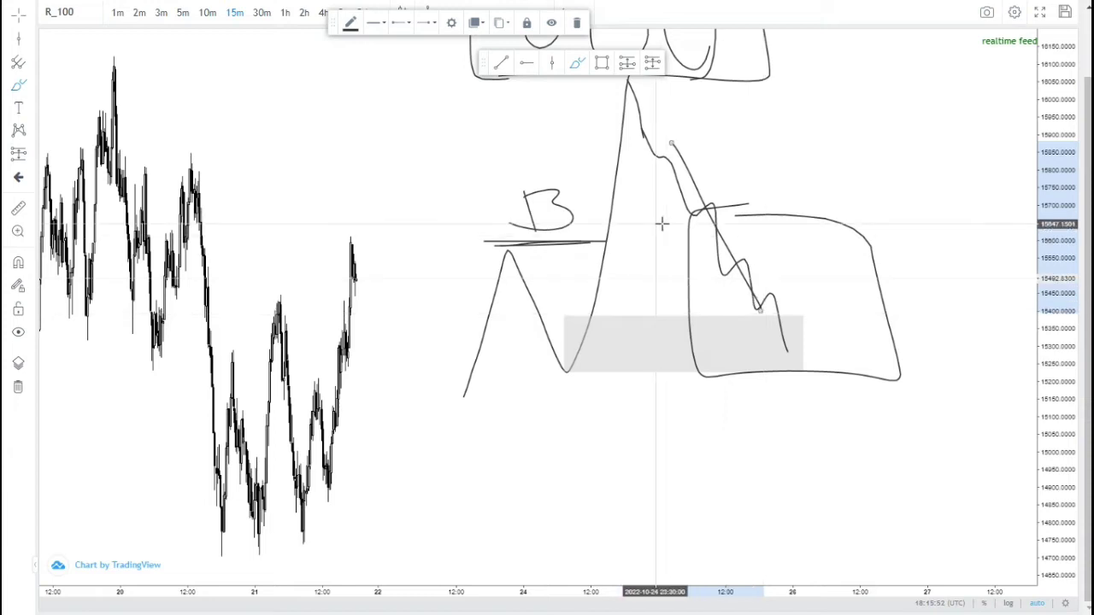
{"action": "key", "text": "ctrl+z"}
{"action": "mouse_move", "coordinate": [693, 170]}
{"action": "left_mouse_down"}
{"action": "mouse_move", "coordinate": [812, 357]}
{"action": "mouse_move", "coordinate": [662, 168]}
{"action": "mouse_move", "coordinate": [687, 163]}
{"action": "left_mouse_up"}
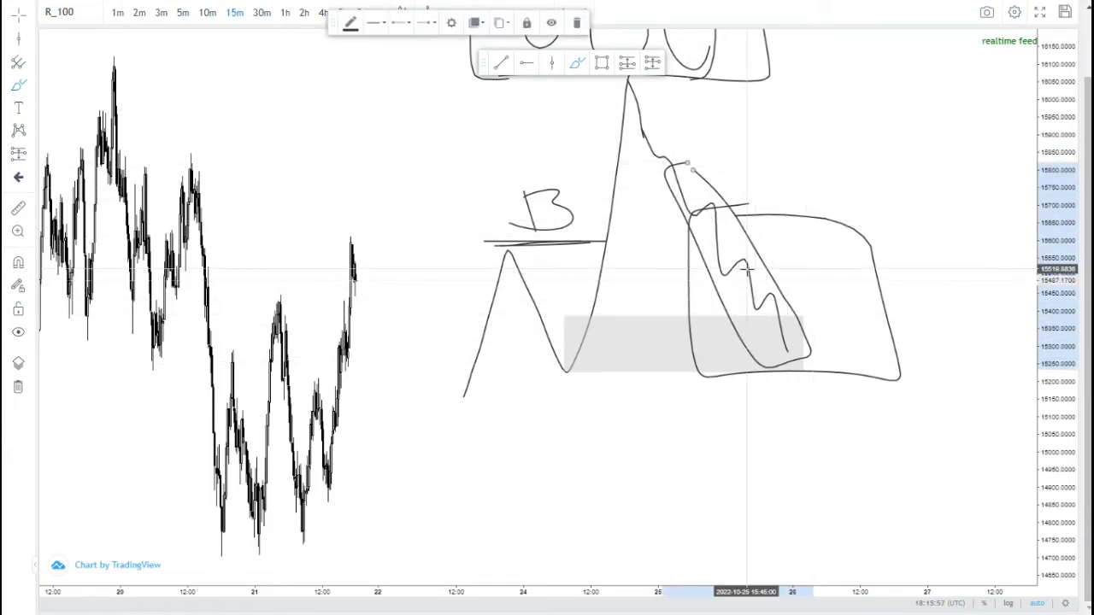
Sketch a stepped rally from the zone back to the previous high, marking the high and key turning points with strokes.
{"action": "mouse_move", "coordinate": [788, 351]}
{"action": "left_mouse_down"}
{"action": "mouse_move", "coordinate": [795, 275]}
{"action": "mouse_move", "coordinate": [818, 325]}
{"action": "mouse_move", "coordinate": [820, 274]}
{"action": "mouse_move", "coordinate": [869, 196]}
{"action": "mouse_move", "coordinate": [901, 176]}
{"action": "mouse_move", "coordinate": [915, 79]}
{"action": "left_mouse_up"}
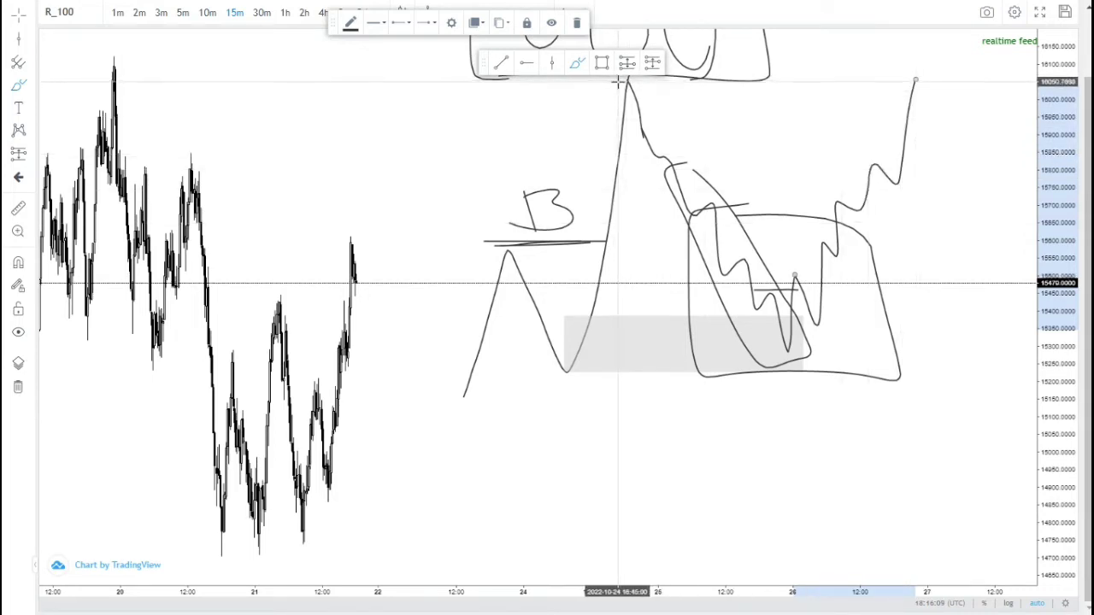
{"action": "mouse_move", "coordinate": [621, 81]}
{"action": "left_mouse_down"}
{"action": "mouse_move", "coordinate": [818, 71]}
{"action": "mouse_move", "coordinate": [919, 77]}
{"action": "mouse_move", "coordinate": [776, 80]}
{"action": "mouse_move", "coordinate": [918, 80]}
{"action": "left_mouse_up"}
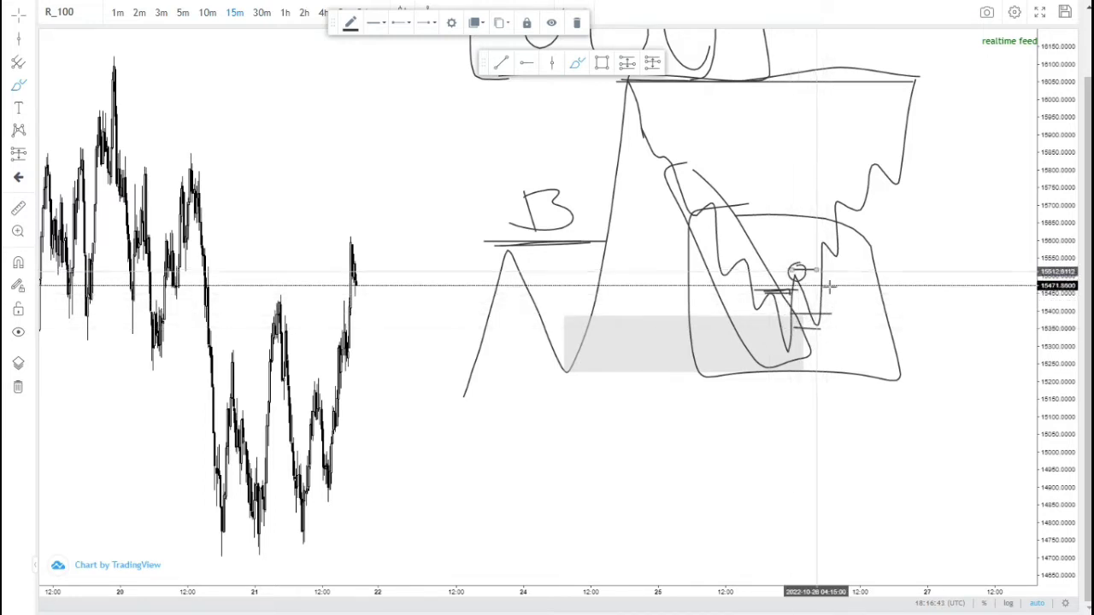
Add a deeper pullback stroke inside the rally, remove the surplus marks around it, and draw a large arc around the pattern.
{"action": "left_click_drag", "start_coordinate": [835, 162], "coordinate": [850, 282]}
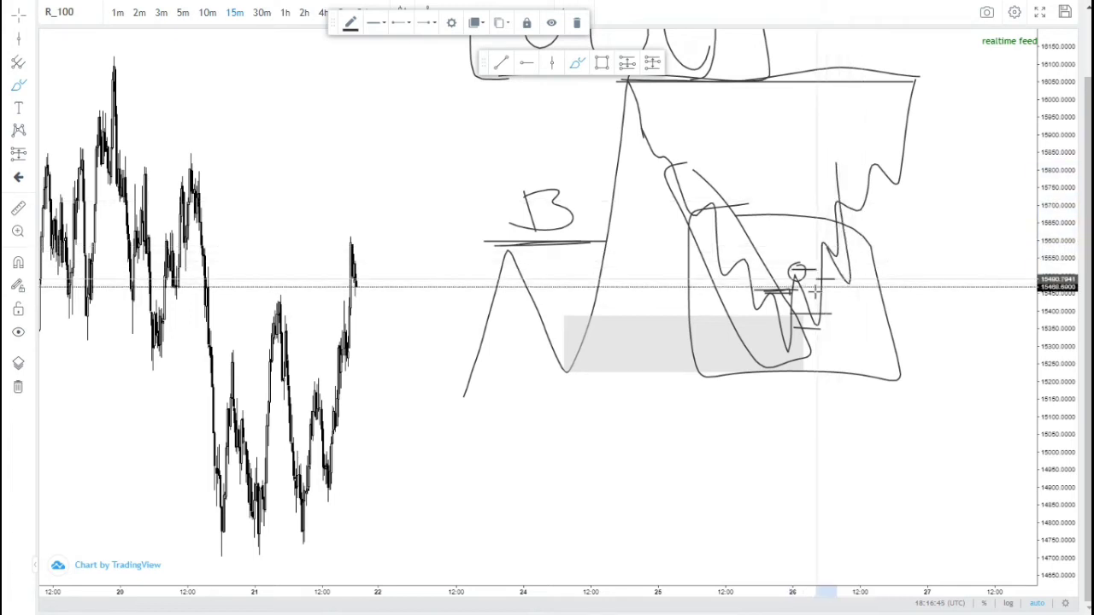
{"action": "left_click_drag", "start_coordinate": [827, 167], "coordinate": [849, 162]}
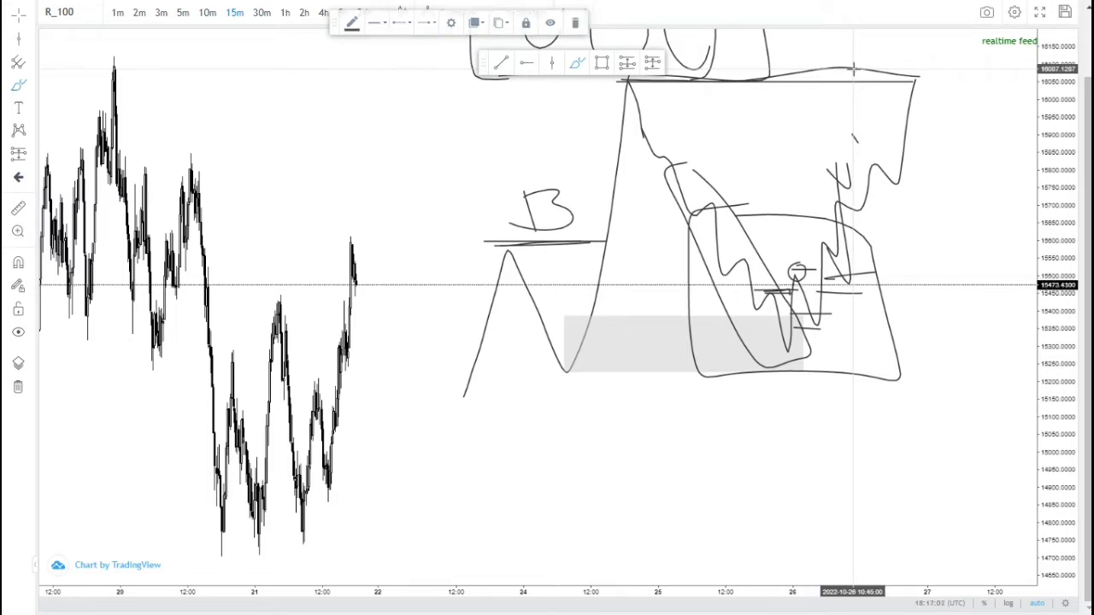
{"action": "key", "text": "Delete"}
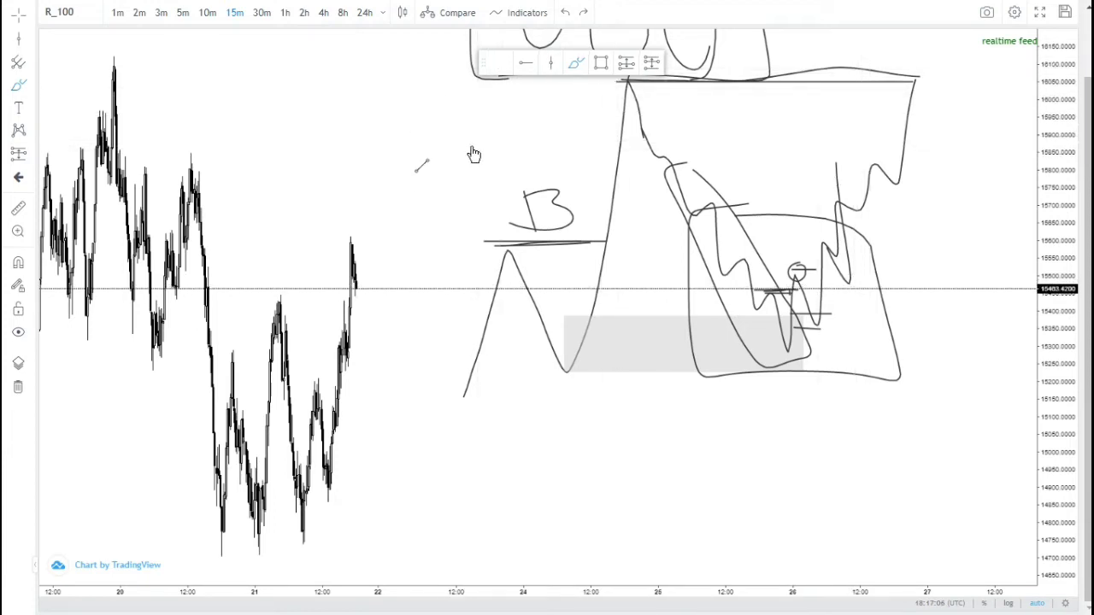
{"action": "mouse_move", "coordinate": [492, 92]}
{"action": "left_mouse_down"}
{"action": "mouse_move", "coordinate": [545, 391]}
{"action": "mouse_move", "coordinate": [581, 402]}
{"action": "mouse_move", "coordinate": [908, 228]}
{"action": "left_mouse_up"}
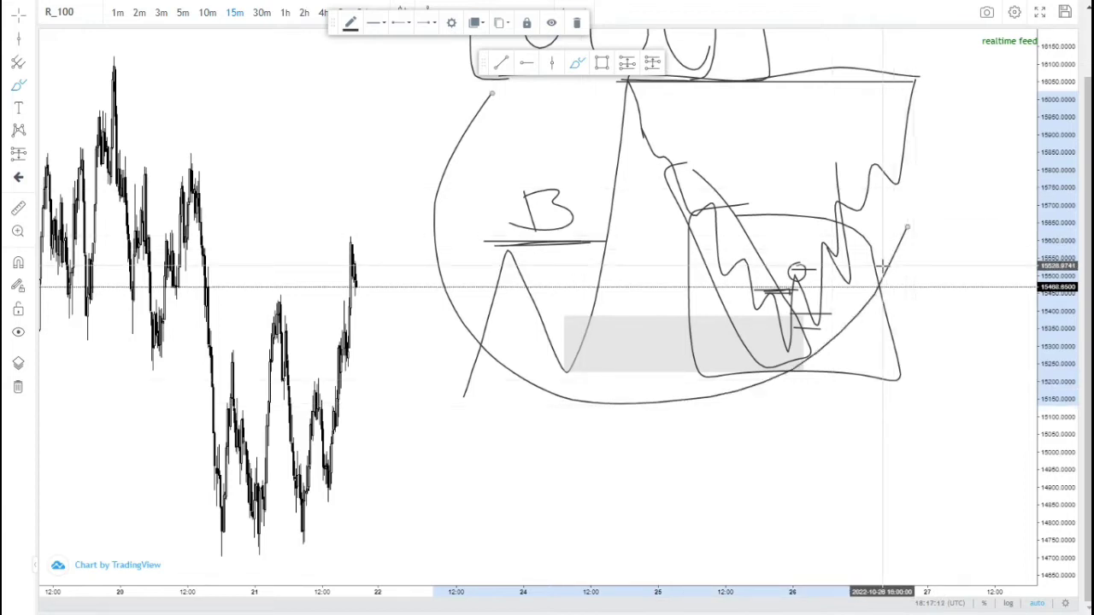
Undo the freehand strokes and the zone of the sketched price pattern one after another.
{"action": "key", "text": "ctrl+z"}
{"action": "key", "text": "ctrl+z"}
{"action": "key", "text": "ctrl+z"}
{"action": "key", "text": "ctrl+z"}
{"action": "key", "text": "ctrl+z"}
{"action": "key", "text": "ctrl+z"}
{"action": "key", "text": "ctrl+z"}
{"action": "key", "text": "ctrl+z"}
{"action": "key", "text": "ctrl+z"}
{"action": "key", "text": "ctrl+z"}
{"action": "key", "text": "ctrl+z"}
{"action": "key", "text": "ctrl+z"}
{"action": "key", "text": "ctrl+z"}
{"action": "key", "text": "ctrl+z"}
{"action": "key", "text": "ctrl+z"}
{"action": "key", "text": "ctrl+z"}
{"action": "key", "text": "ctrl+z"}
{"action": "key", "text": "ctrl+z"}
{"action": "key", "text": "ctrl+z"}
{"action": "key", "text": "ctrl+z"}
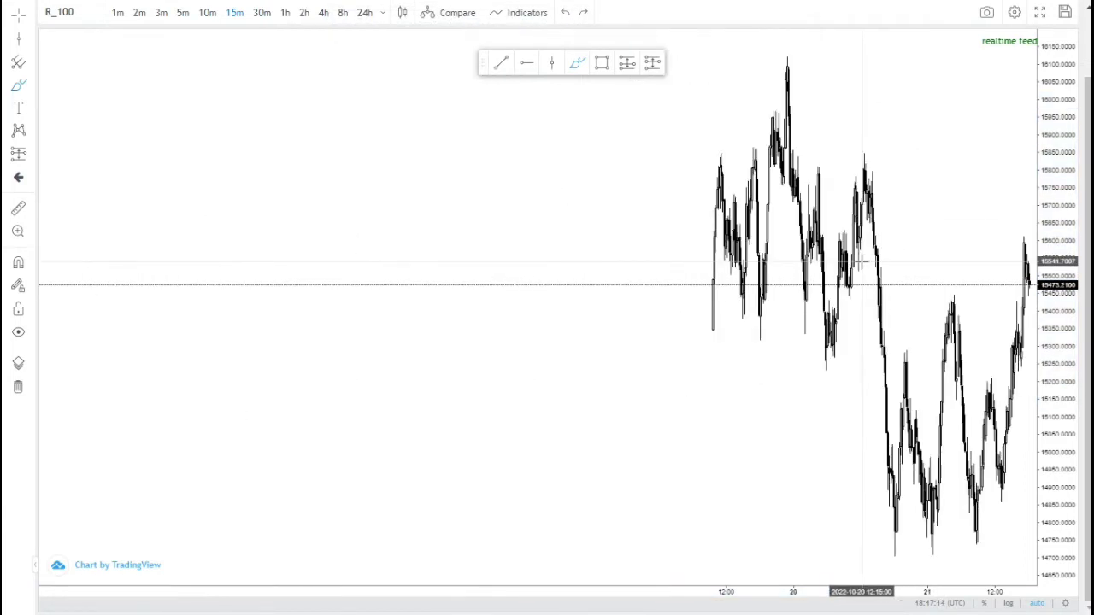
Look through the 15-minute price history for a downtrend with clear lower highs and lower lows.
{"action": "mouse_move", "coordinate": [906, 137]}
{"action": "left_mouse_down"}
{"action": "mouse_move", "coordinate": [721, 142]}
{"action": "mouse_move", "coordinate": [593, 195]}
{"action": "mouse_move", "coordinate": [517, 180]}
{"action": "left_mouse_up"}
{"action": "left_click_drag", "start_coordinate": [354, 142], "coordinate": [581, 168]}
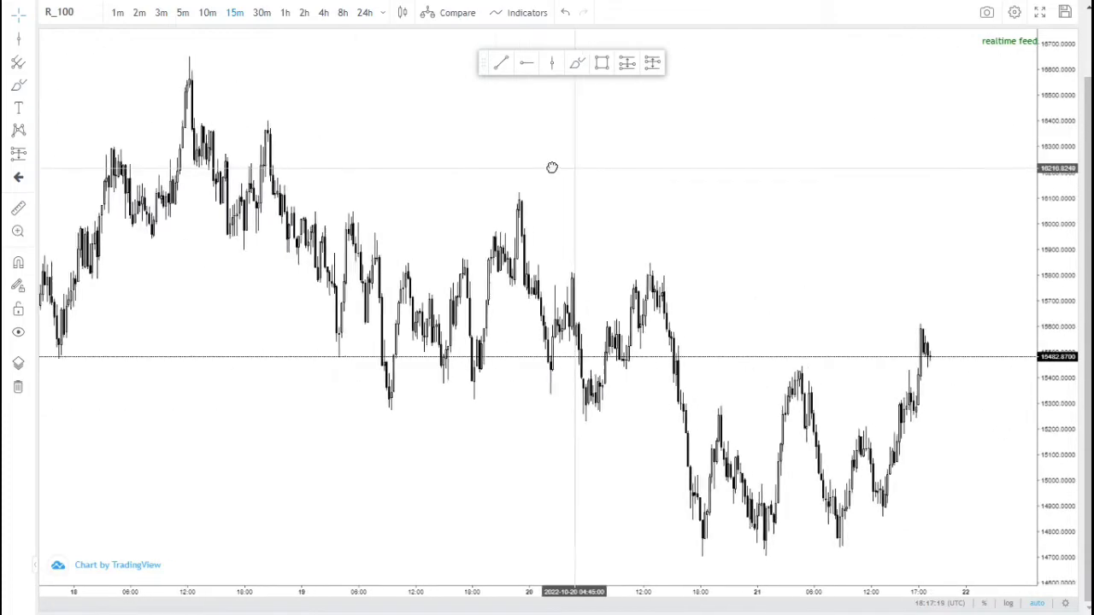
{"action": "scroll", "coordinate": [578, 172], "scroll_direction": "down", "scroll_amount": 3}
{"action": "scroll", "coordinate": [568, 172], "scroll_direction": "up", "scroll_amount": 2}
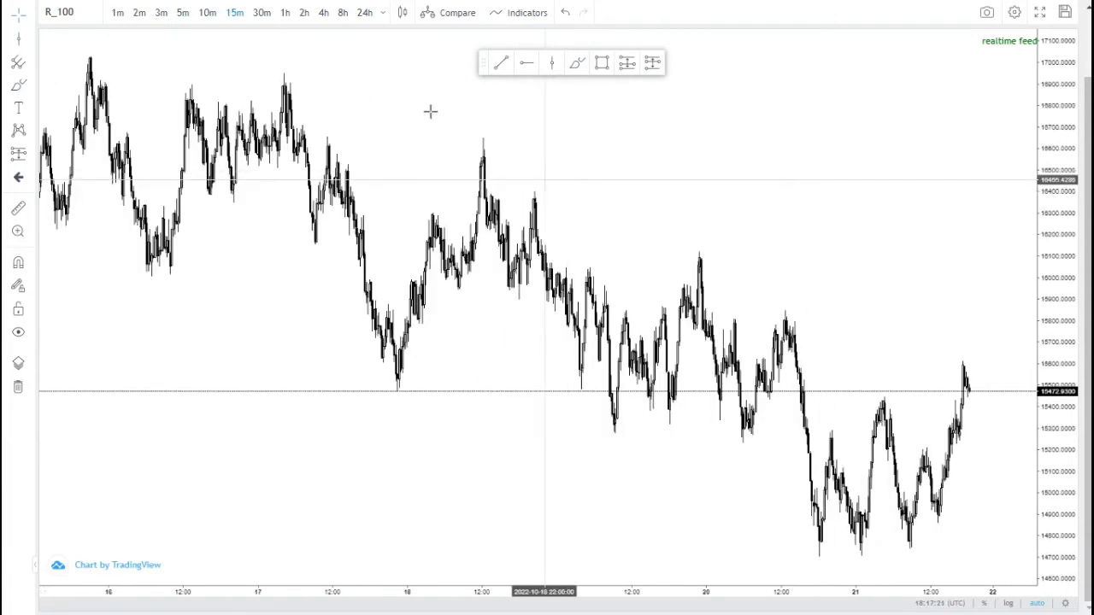
{"action": "left_click_drag", "start_coordinate": [427, 115], "coordinate": [520, 111]}
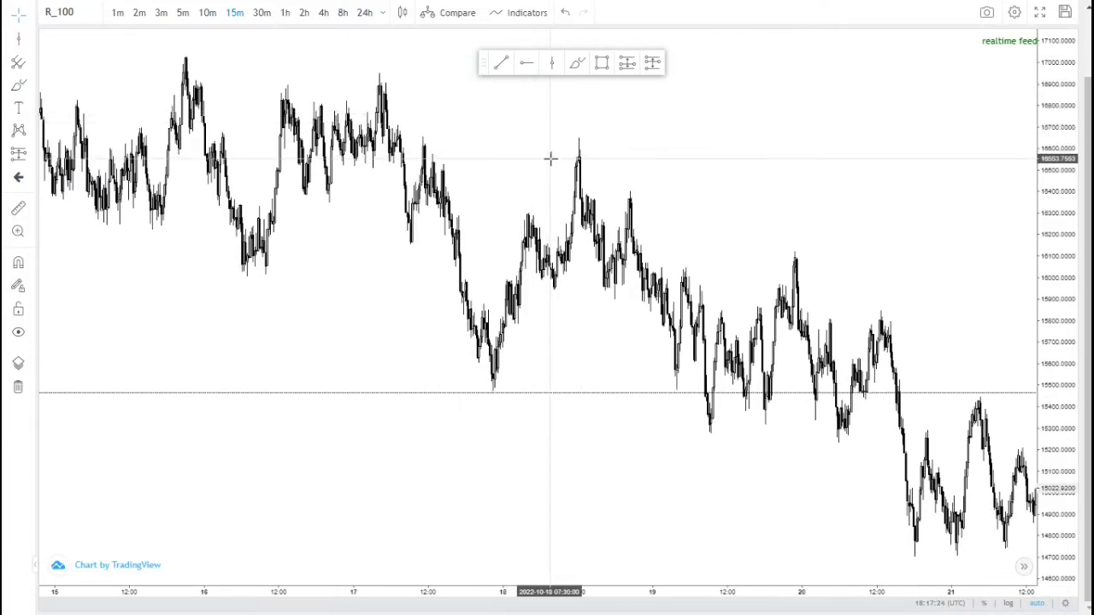
{"action": "scroll", "coordinate": [550, 158], "scroll_direction": "down", "scroll_amount": 3}
{"action": "scroll", "coordinate": [550, 158], "scroll_direction": "up", "scroll_amount": 4}
{"action": "left_click_drag", "start_coordinate": [722, 150], "coordinate": [681, 143]}
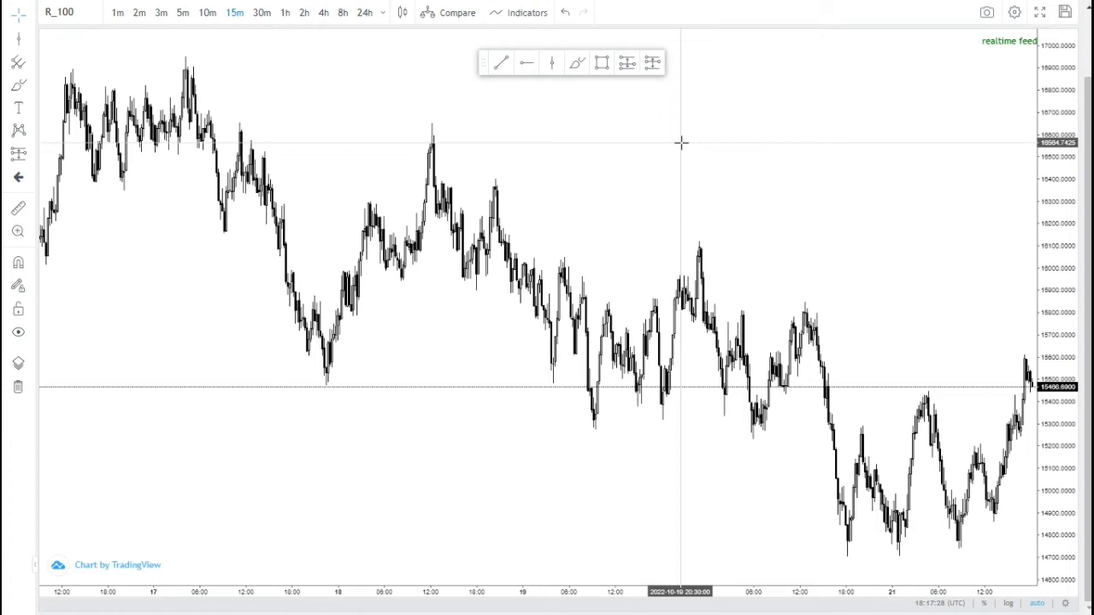
{"action": "scroll", "coordinate": [681, 143], "scroll_direction": "down", "scroll_amount": 2}
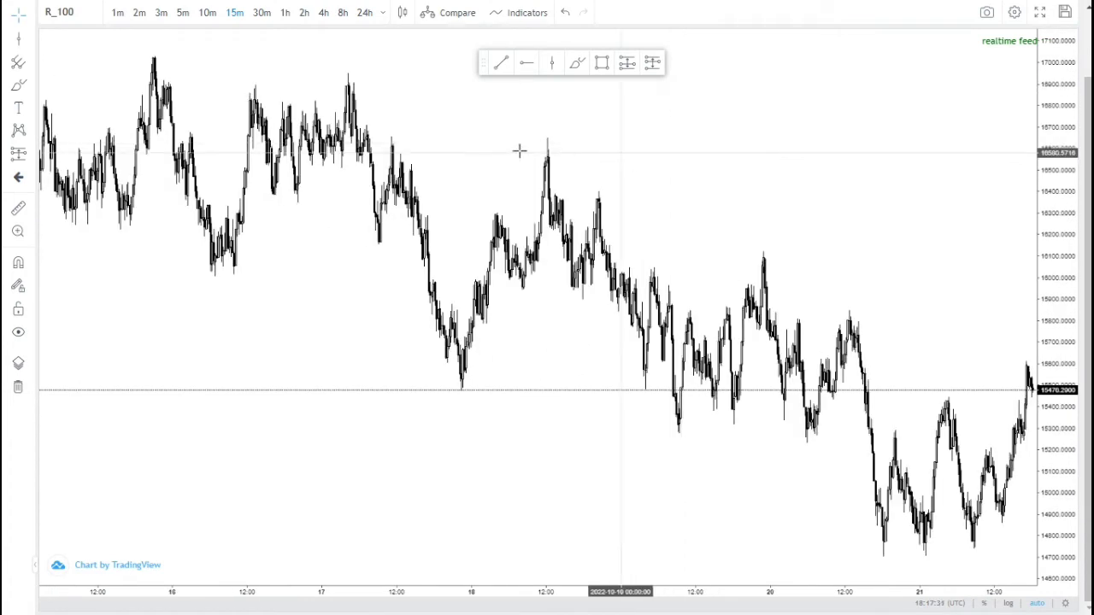
{"action": "left_click_drag", "start_coordinate": [454, 124], "coordinate": [617, 103]}
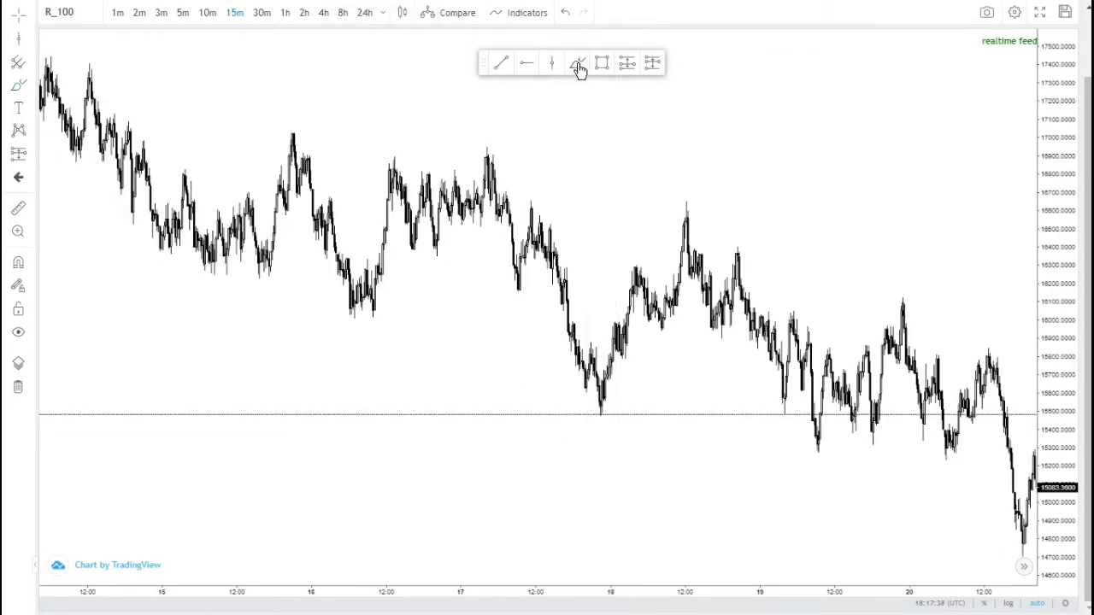
Sketch a freehand zigzag along the downtrend's swings from the 17400 high, with level strokes at the first lower high and the two broken lows.
{"action": "left_click_drag", "start_coordinate": [89, 74], "coordinate": [150, 202]}
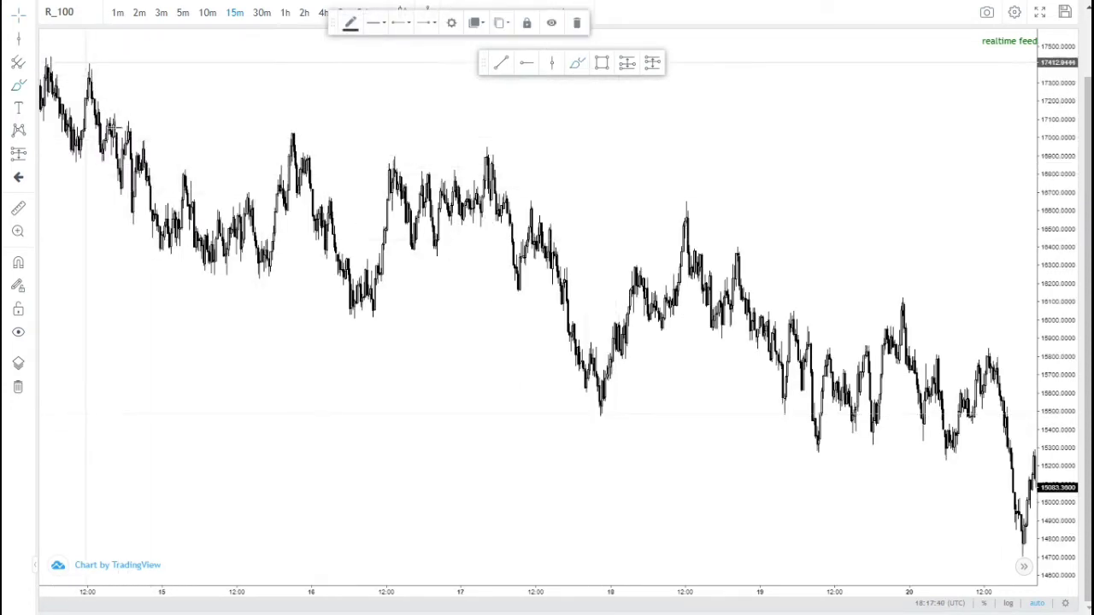
{"action": "mouse_move", "coordinate": [179, 266]}
{"action": "left_mouse_down"}
{"action": "mouse_move", "coordinate": [188, 288]}
{"action": "mouse_move", "coordinate": [298, 123]}
{"action": "mouse_move", "coordinate": [369, 316]}
{"action": "left_mouse_up"}
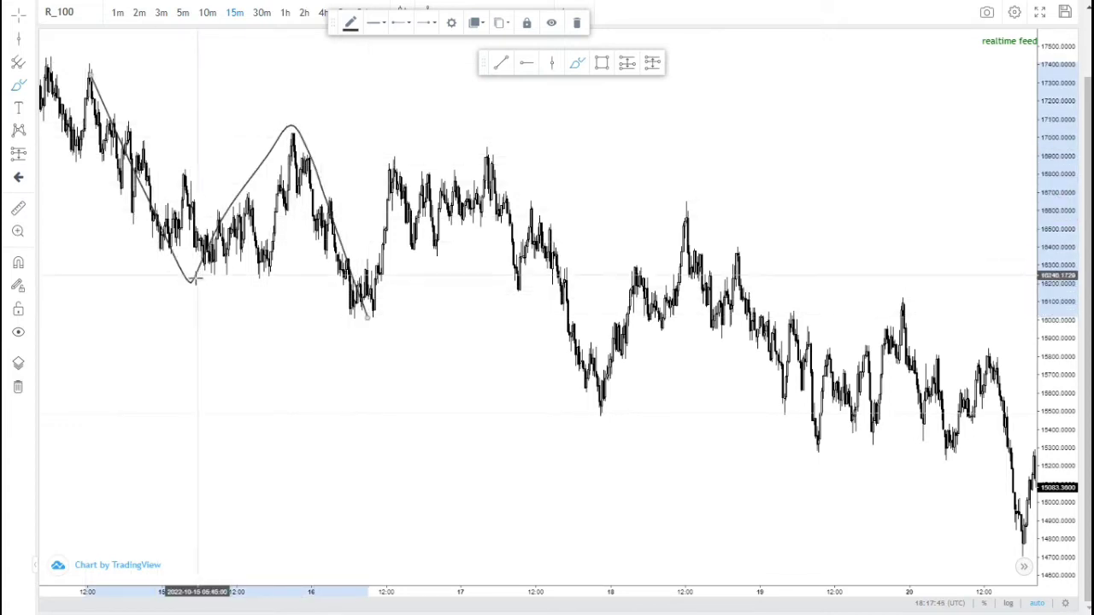
{"action": "mouse_move", "coordinate": [193, 278]}
{"action": "left_mouse_down"}
{"action": "mouse_move", "coordinate": [349, 279]}
{"action": "mouse_move", "coordinate": [374, 318]}
{"action": "mouse_move", "coordinate": [480, 143]}
{"action": "left_mouse_up"}
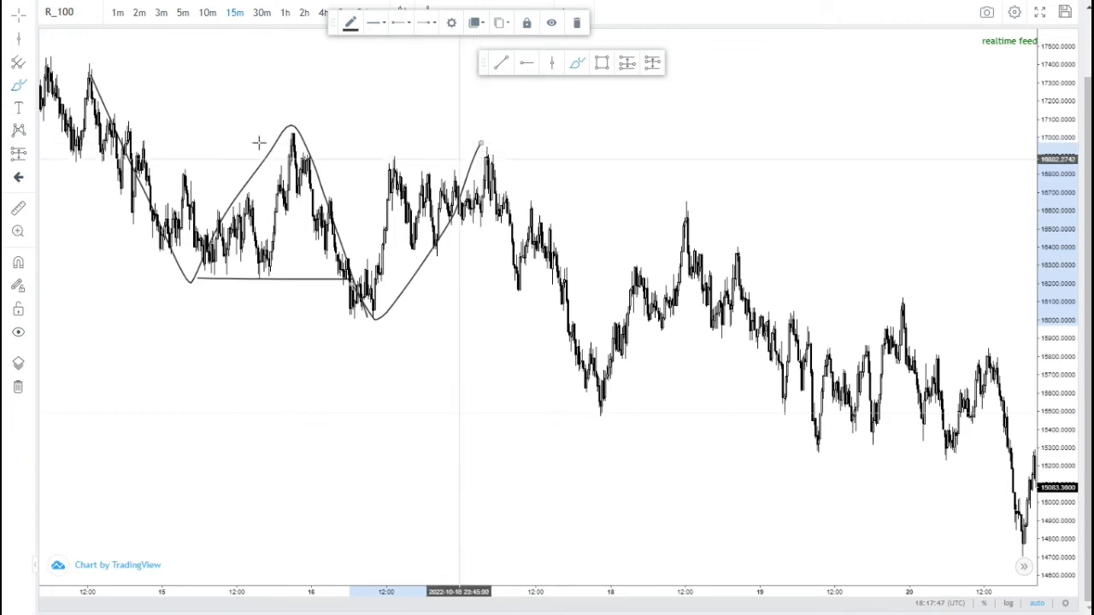
{"action": "mouse_move", "coordinate": [262, 142]}
{"action": "left_mouse_down"}
{"action": "mouse_move", "coordinate": [459, 133]}
{"action": "mouse_move", "coordinate": [503, 195]}
{"action": "mouse_move", "coordinate": [606, 410]}
{"action": "left_mouse_up"}
{"action": "left_click_drag", "start_coordinate": [359, 317], "coordinate": [545, 323]}
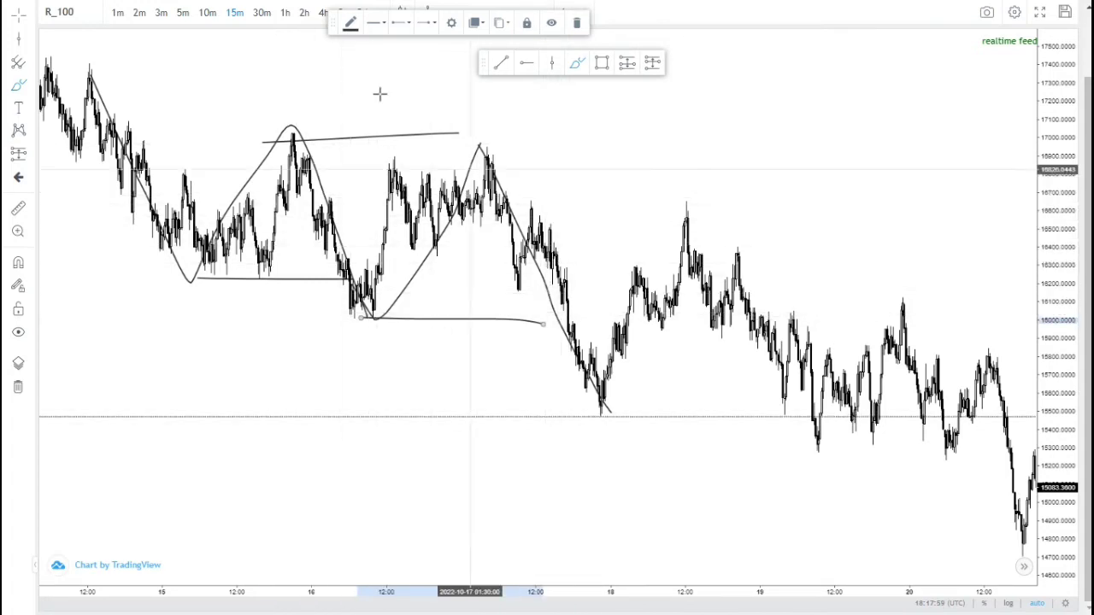
Mark the last swing high and the following low with doubled arcs and retrace the broken level between them.
{"action": "scroll", "coordinate": [454, 289], "scroll_direction": "up", "scroll_amount": 2}
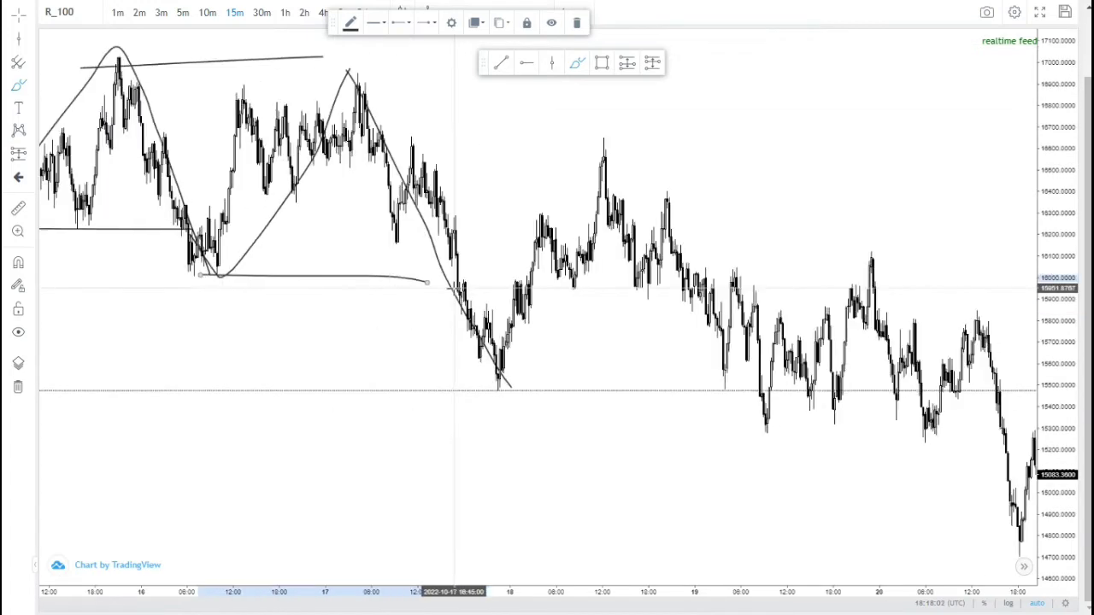
{"action": "scroll", "coordinate": [453, 289], "scroll_direction": "down", "scroll_amount": 2}
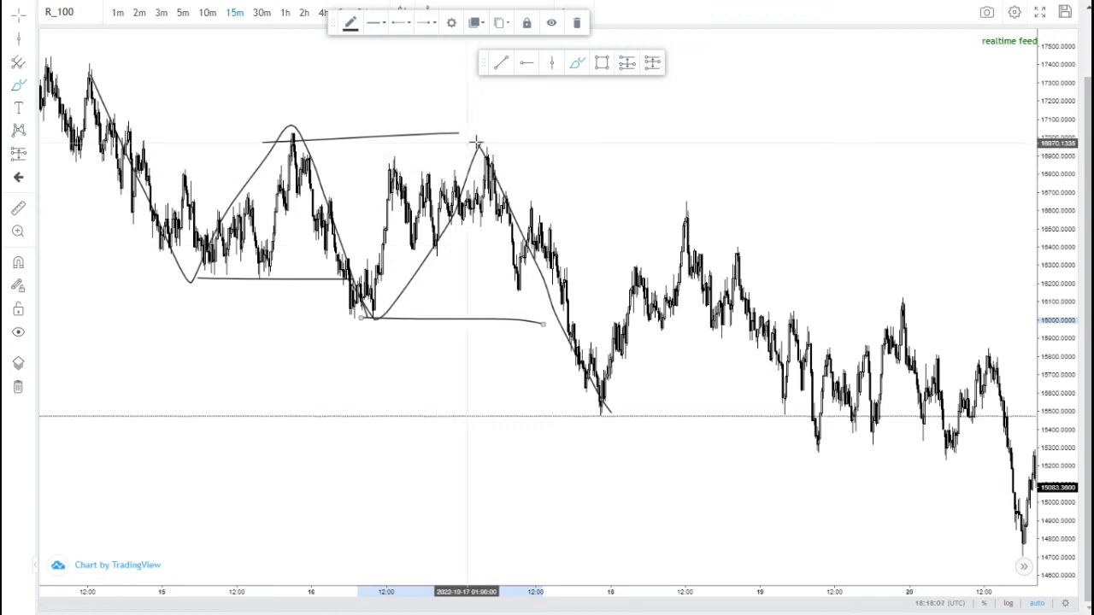
{"action": "left_click_drag", "start_coordinate": [468, 138], "coordinate": [520, 140]}
{"action": "mouse_move", "coordinate": [568, 391]}
{"action": "left_mouse_down"}
{"action": "mouse_move", "coordinate": [596, 442]}
{"action": "mouse_move", "coordinate": [629, 409]}
{"action": "left_mouse_up"}
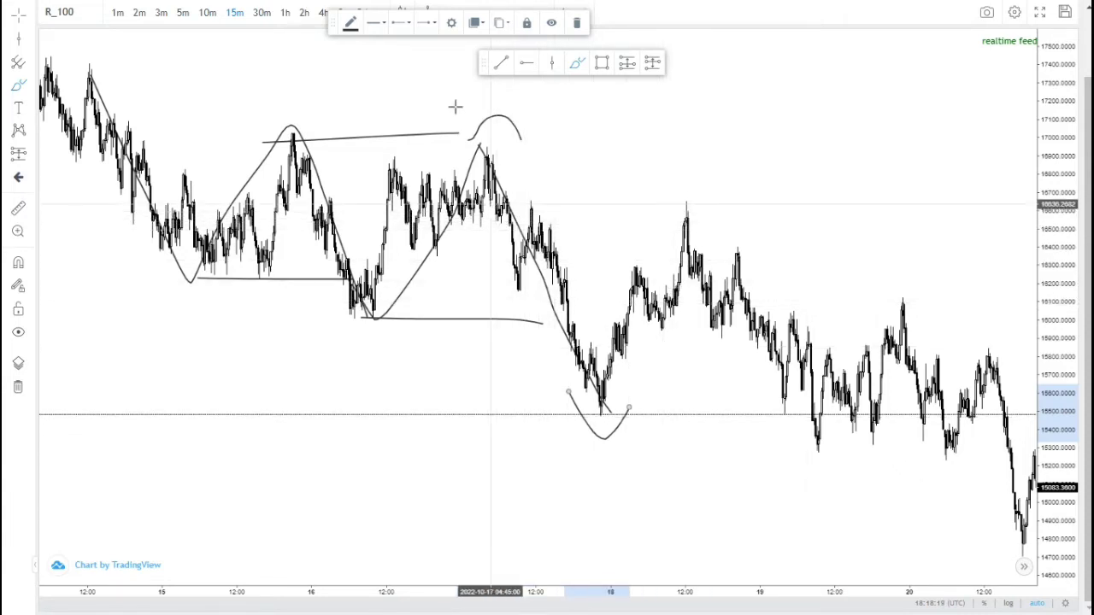
{"action": "left_click_drag", "start_coordinate": [464, 141], "coordinate": [520, 141]}
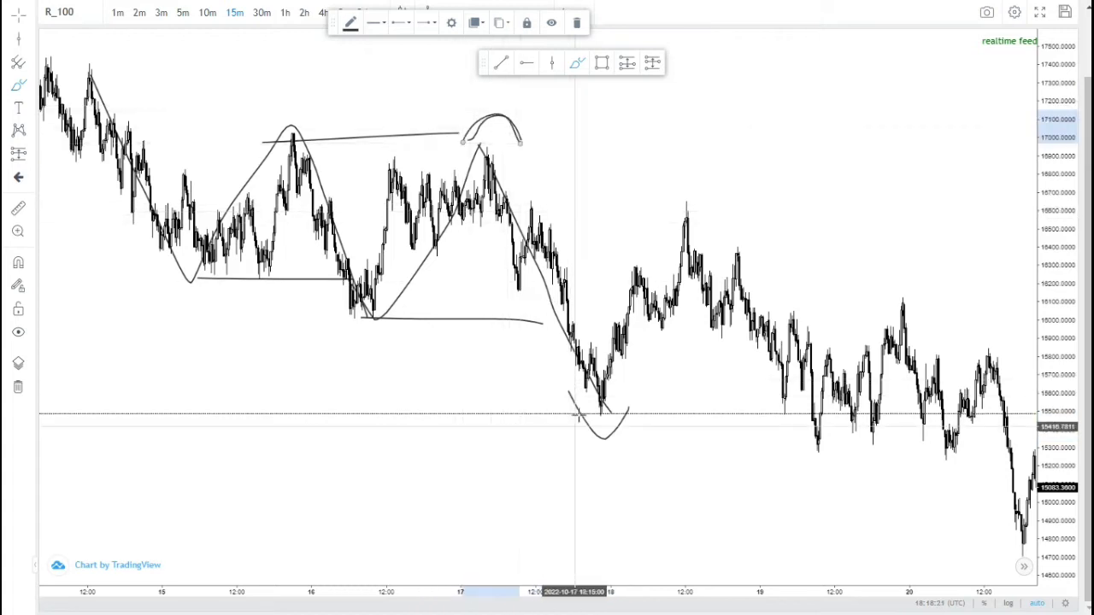
{"action": "left_click_drag", "start_coordinate": [570, 390], "coordinate": [631, 394]}
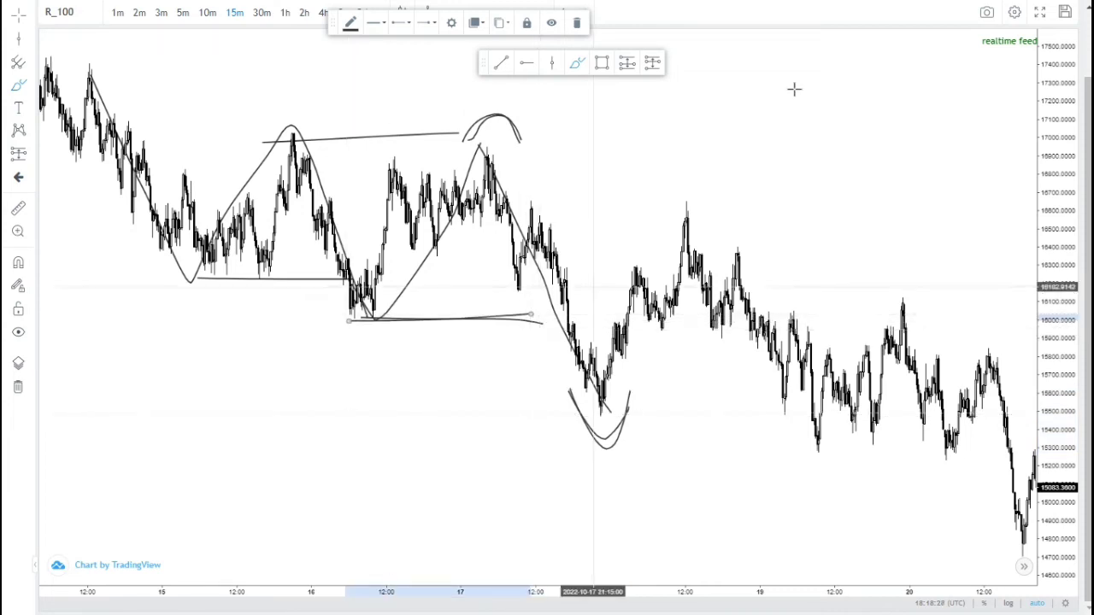
Write a freehand "SS" above the decline and draw a supply zone rectangle from about 16710 to 16510, extended past the retest peak.
{"action": "left_click_drag", "start_coordinate": [815, 75], "coordinate": [769, 148]}
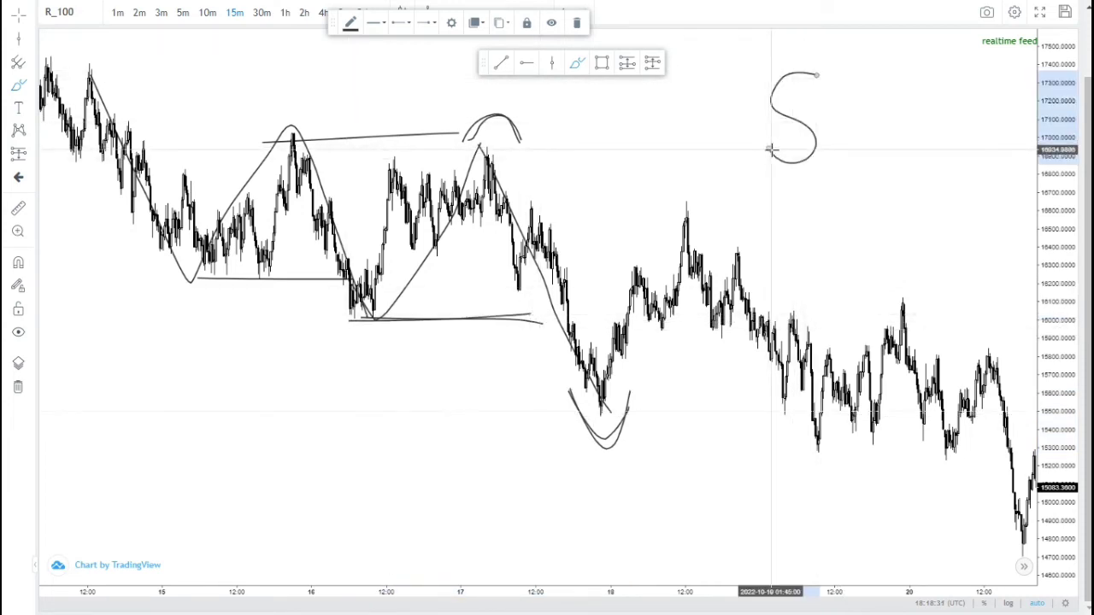
{"action": "mouse_move", "coordinate": [897, 67]}
{"action": "left_mouse_down"}
{"action": "mouse_move", "coordinate": [855, 98]}
{"action": "mouse_move", "coordinate": [877, 144]}
{"action": "mouse_move", "coordinate": [847, 119]}
{"action": "left_mouse_up"}
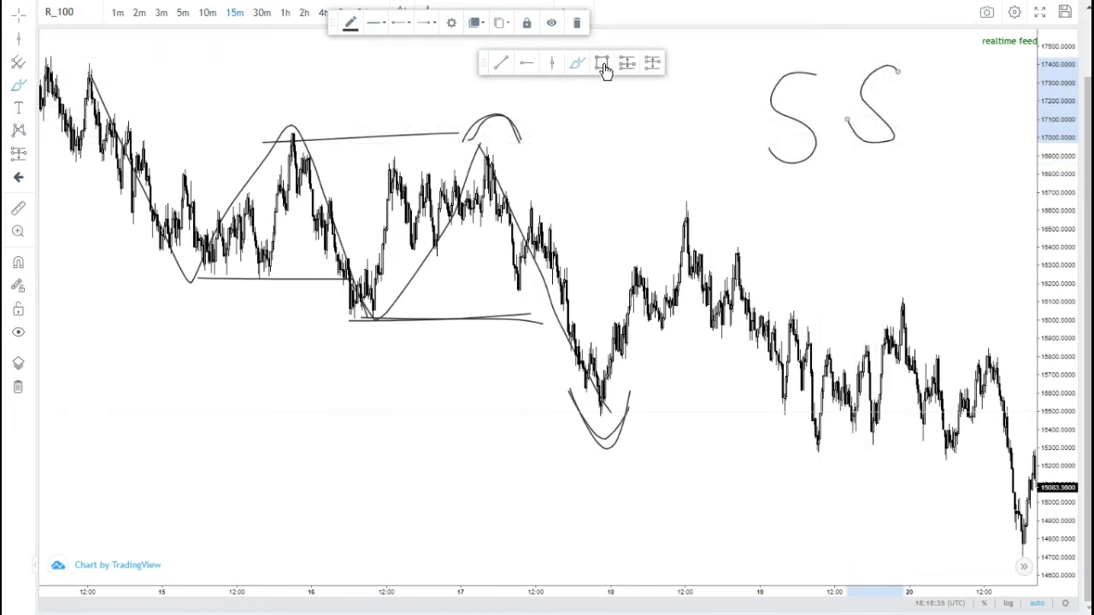
{"action": "mouse_move", "coordinate": [505, 190]}
{"action": "left_mouse_down"}
{"action": "mouse_move", "coordinate": [690, 198]}
{"action": "mouse_move", "coordinate": [712, 226]}
{"action": "left_mouse_up"}
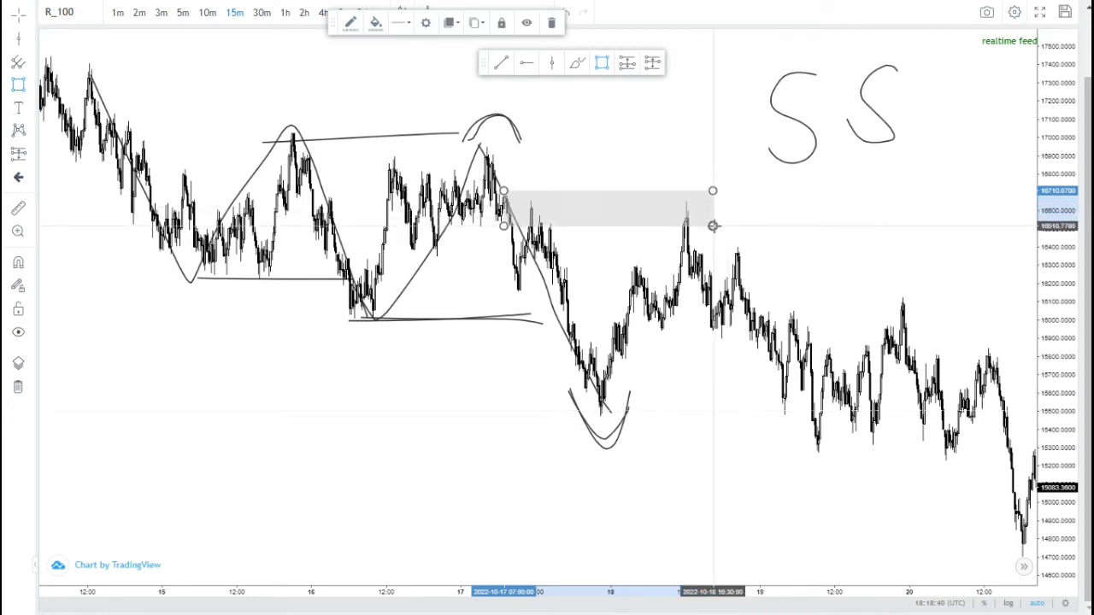
{"action": "left_click", "coordinate": [706, 145]}
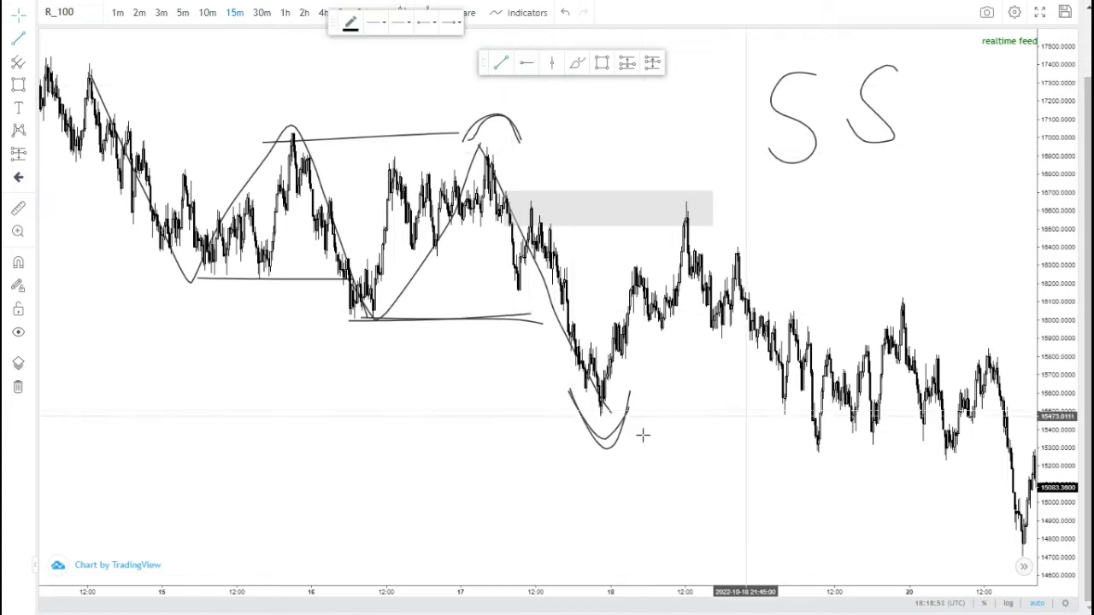
Draw a horizontal trend line from the lowest marked swing low and sketch a dollar sign across it.
{"action": "left_click_drag", "start_coordinate": [684, 417], "coordinate": [808, 416]}
{"action": "left_click", "coordinate": [806, 416]}
{"action": "right_click", "coordinate": [822, 409]}
{"action": "left_click", "coordinate": [830, 250]}
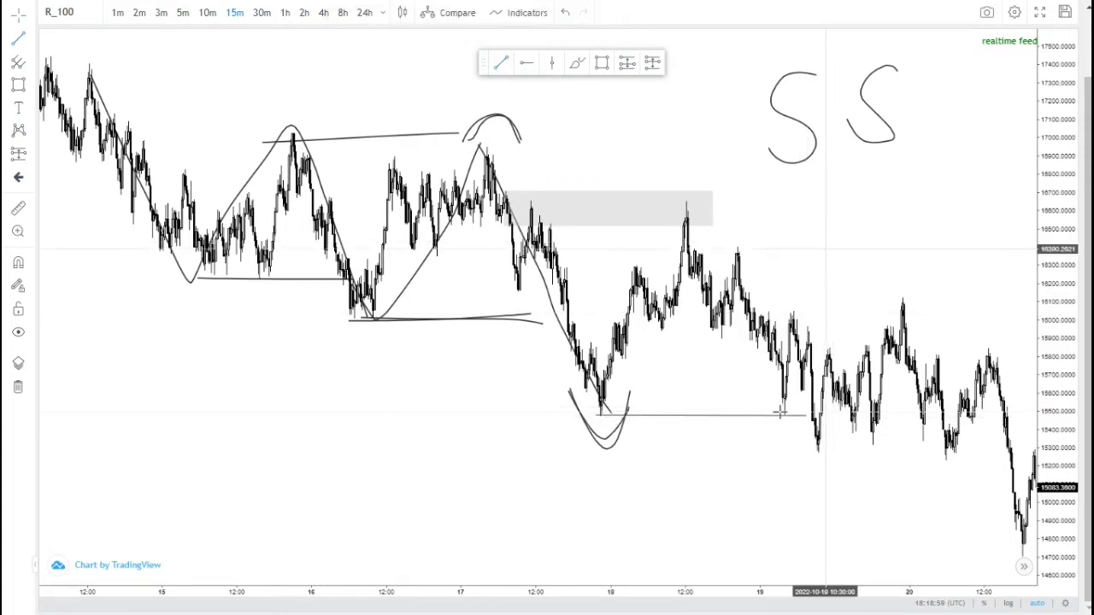
{"action": "left_click", "coordinate": [579, 62]}
{"action": "mouse_move", "coordinate": [727, 410]}
{"action": "left_mouse_down"}
{"action": "mouse_move", "coordinate": [675, 408]}
{"action": "mouse_move", "coordinate": [702, 468]}
{"action": "left_mouse_up"}
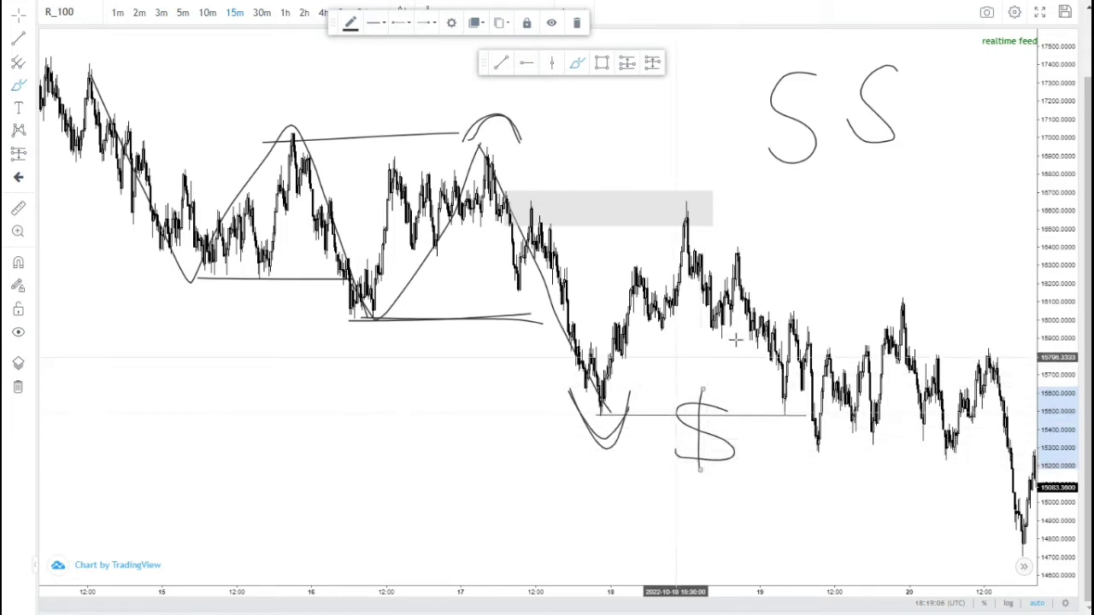
{"action": "left_click", "coordinate": [804, 245]}
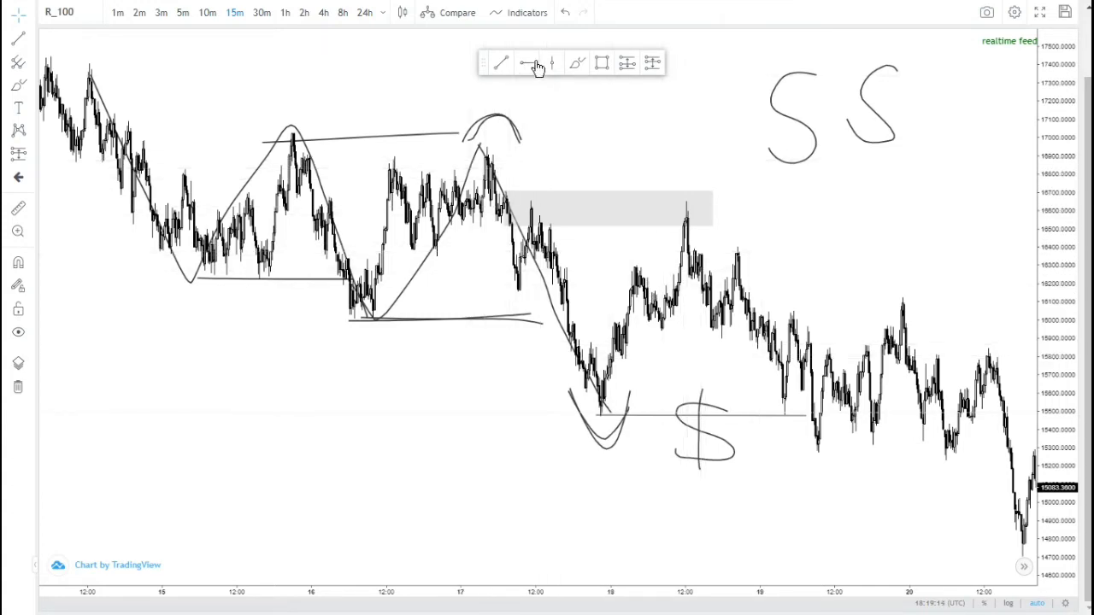
Enclose the price action around the supply zone retest in a freehand loop and switch the chart to the 1-minute timeframe.
{"action": "left_click", "coordinate": [578, 67]}
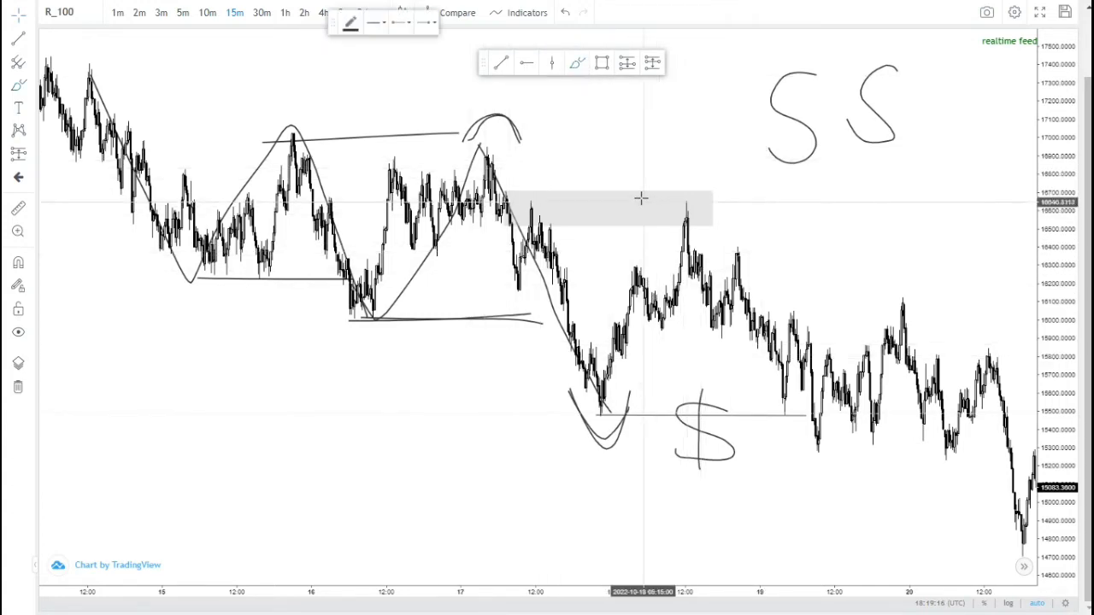
{"action": "mouse_move", "coordinate": [649, 191]}
{"action": "left_mouse_down"}
{"action": "mouse_move", "coordinate": [740, 245]}
{"action": "mouse_move", "coordinate": [752, 299]}
{"action": "left_mouse_up"}
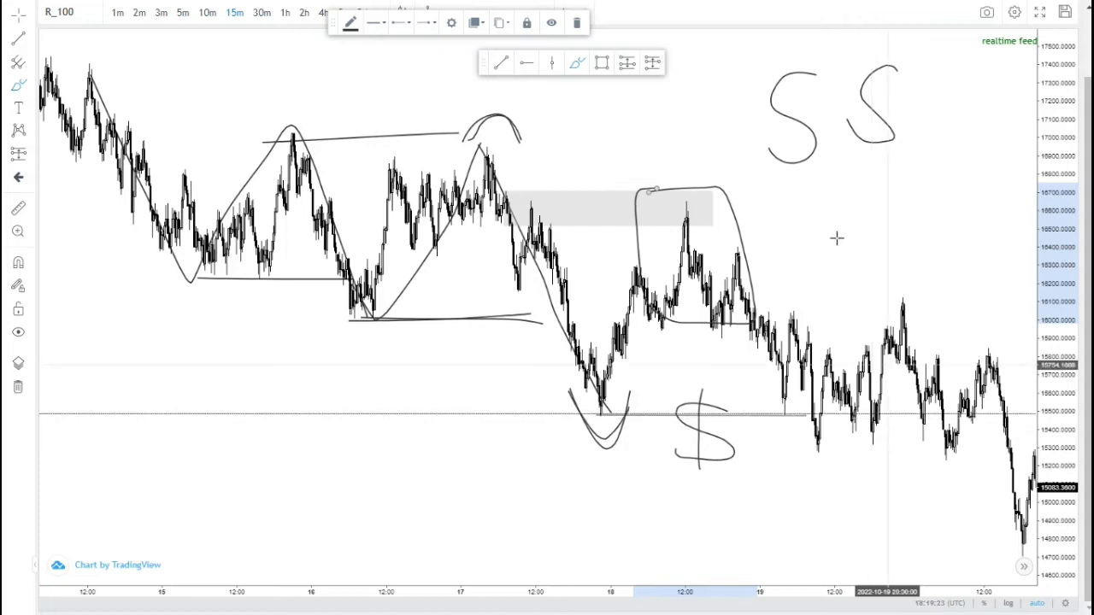
{"action": "left_click", "coordinate": [116, 12]}
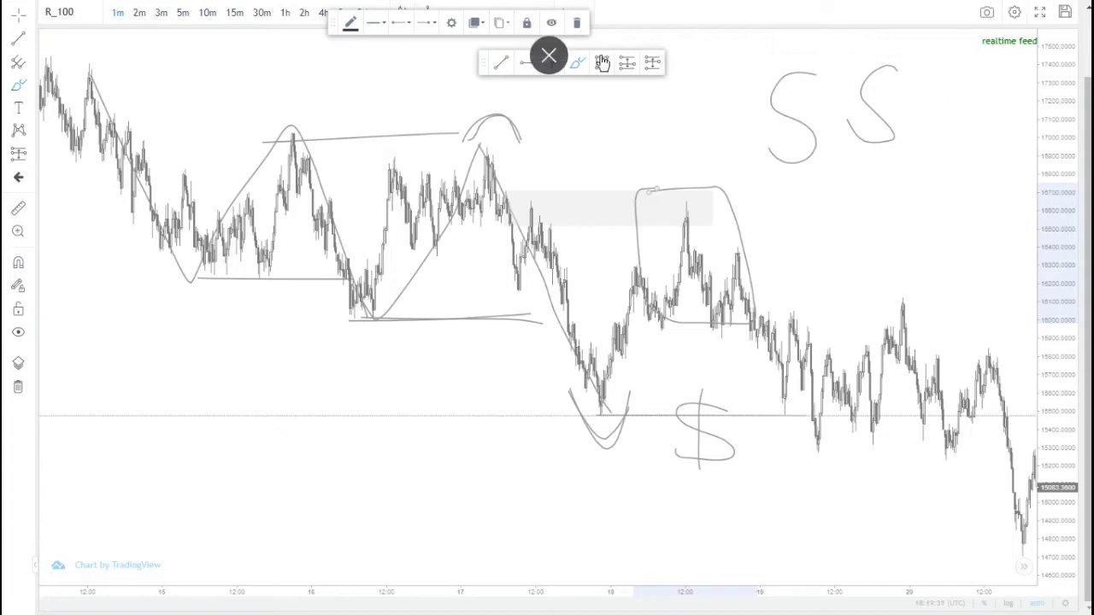
Find the looped supply zone retest of 18 October in the 1-minute price history.
{"action": "scroll", "coordinate": [596, 200], "scroll_direction": "down", "scroll_amount": 9}
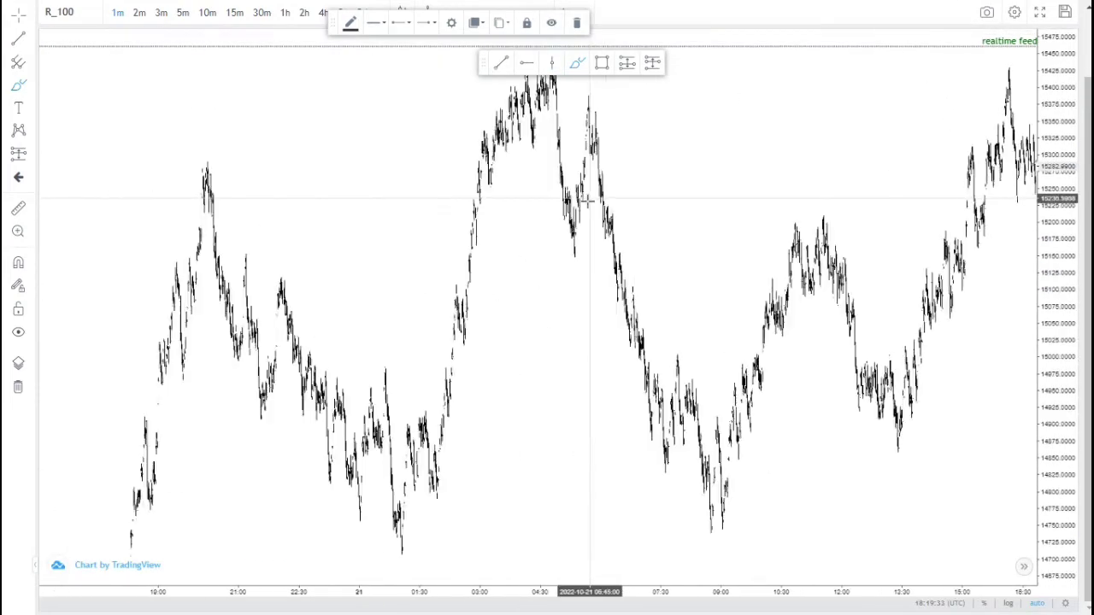
{"action": "scroll", "coordinate": [586, 196], "scroll_direction": "down", "scroll_amount": 4}
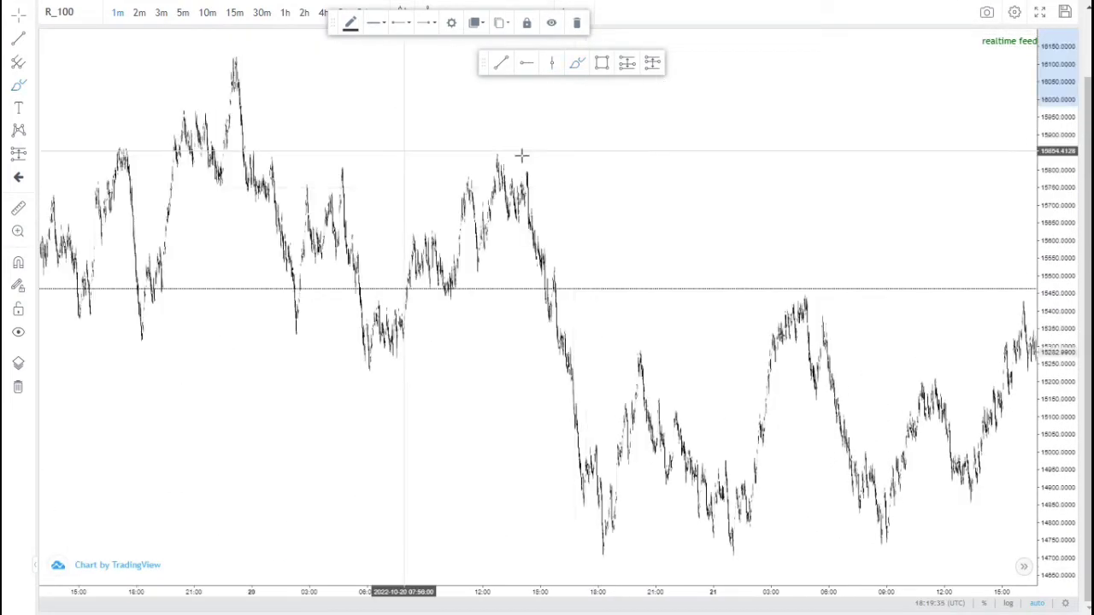
{"action": "left_click_drag", "start_coordinate": [539, 150], "coordinate": [752, 167]}
{"action": "left_click_drag", "start_coordinate": [324, 142], "coordinate": [911, 175]}
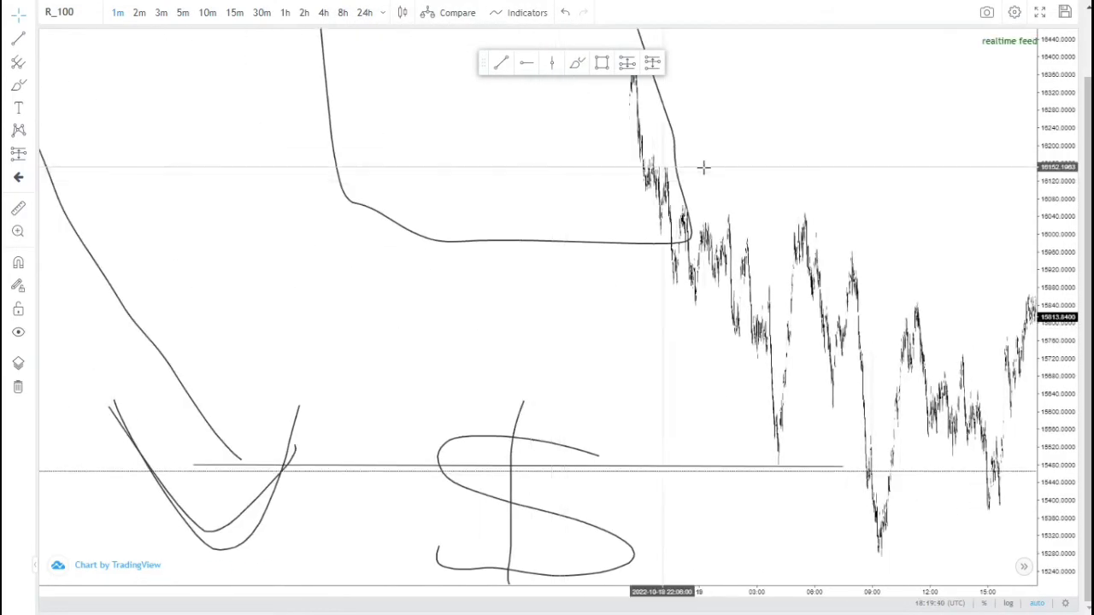
{"action": "left_click_drag", "start_coordinate": [703, 166], "coordinate": [680, 168]}
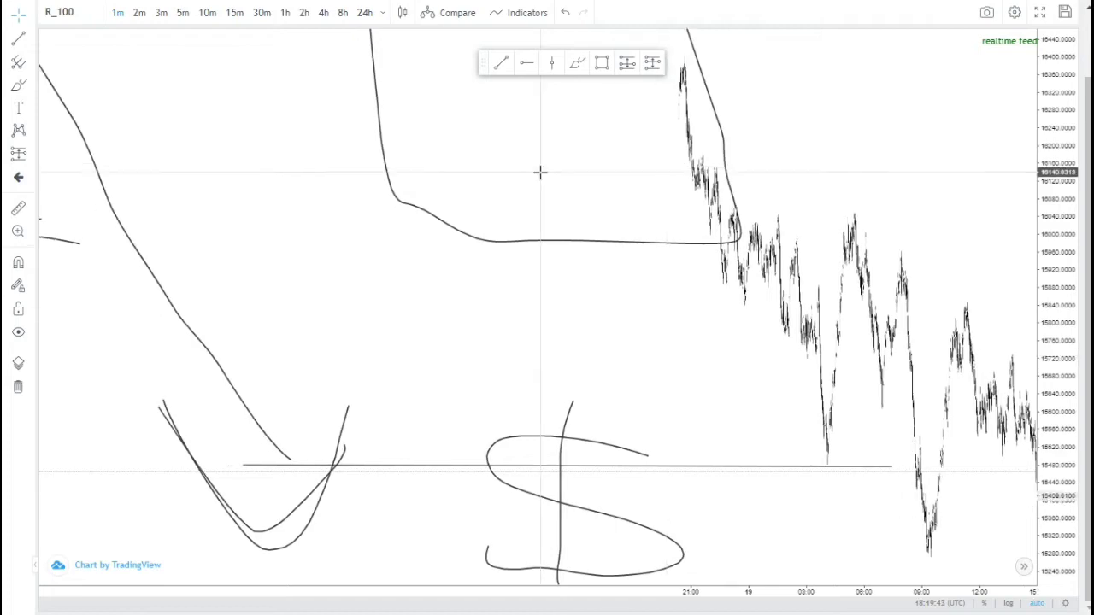
{"action": "scroll", "coordinate": [516, 166], "scroll_direction": "up", "scroll_amount": 3}
{"action": "scroll", "coordinate": [511, 166], "scroll_direction": "down", "scroll_amount": 2}
{"action": "left_click_drag", "start_coordinate": [747, 166], "coordinate": [823, 162]}
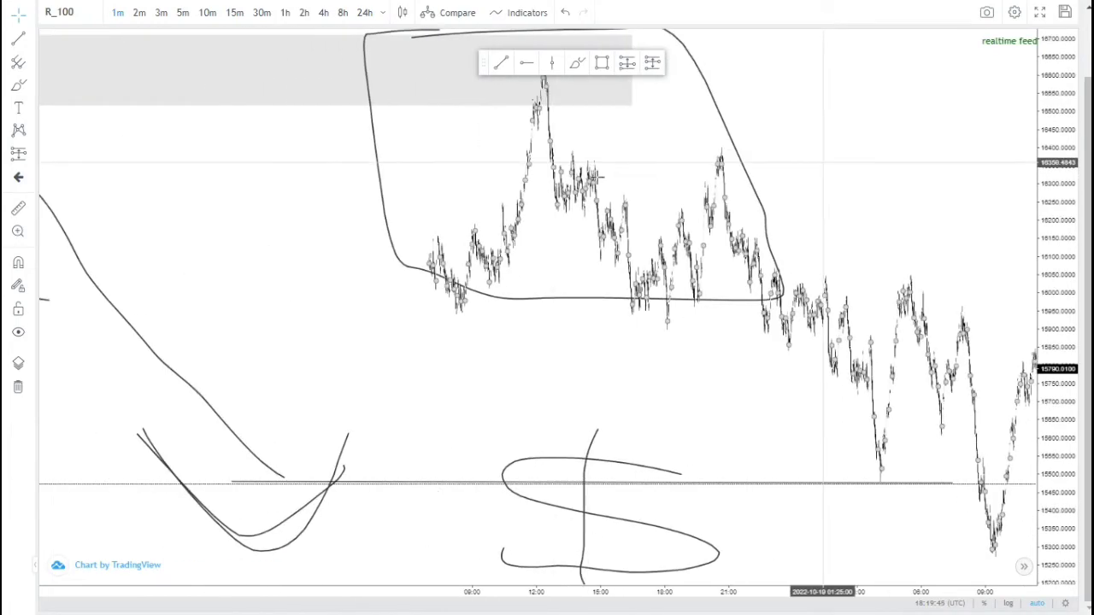
{"action": "scroll", "coordinate": [574, 173], "scroll_direction": "up", "scroll_amount": 4}
{"action": "left_click_drag", "start_coordinate": [461, 151], "coordinate": [814, 151]}
{"action": "scroll", "coordinate": [718, 159], "scroll_direction": "up", "scroll_amount": 3}
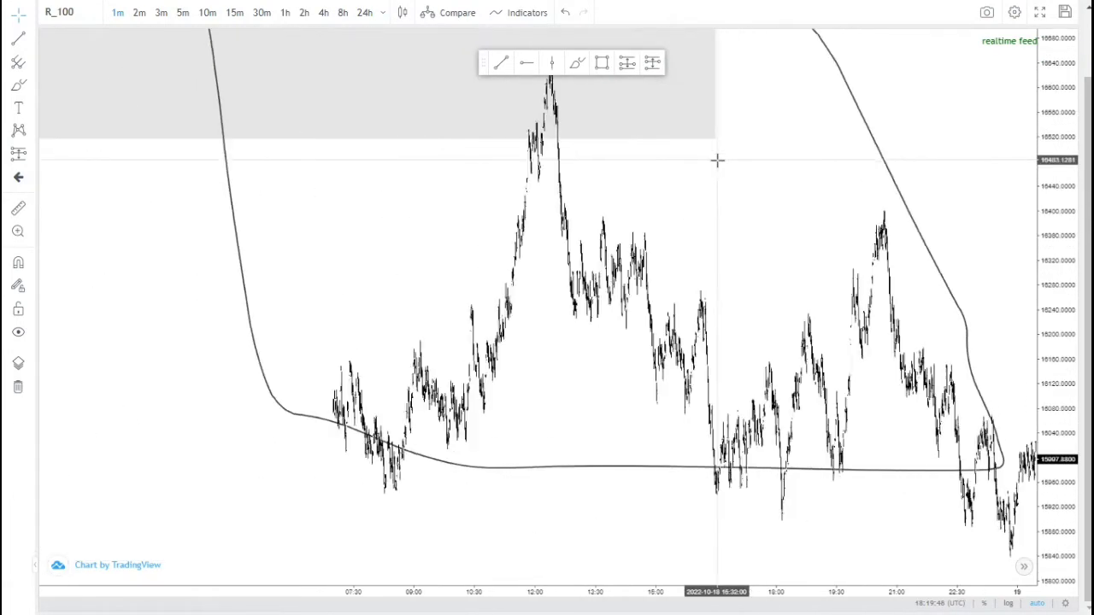
Examine the 1-minute rally into the supply zone and the drop from it up close, with the price scale fitted to the whole zone.
{"action": "scroll", "coordinate": [363, 275], "scroll_direction": "up", "scroll_amount": 1}
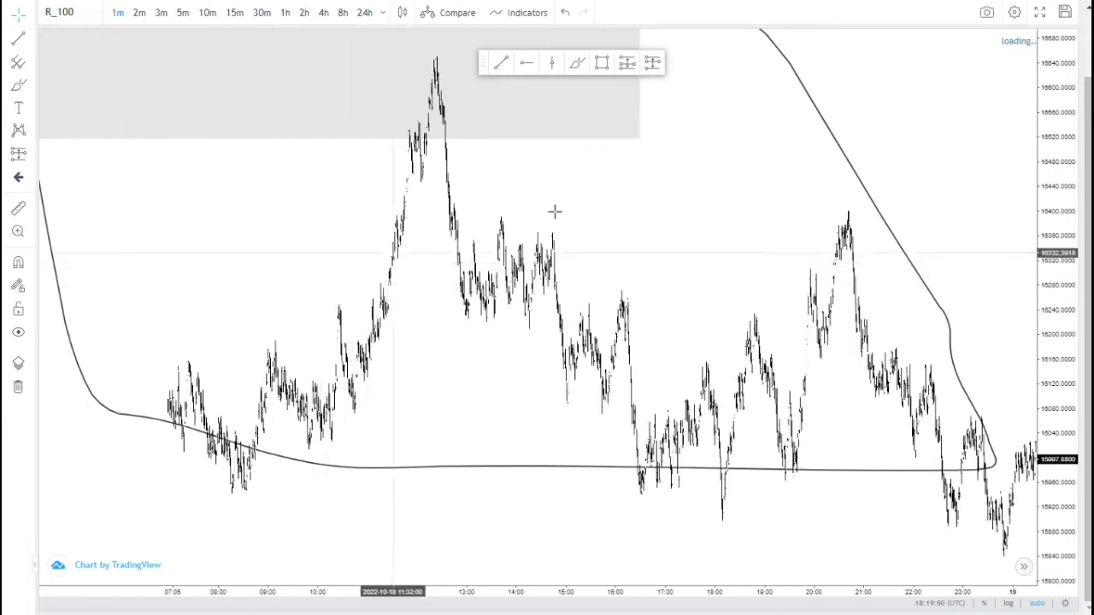
{"action": "scroll", "coordinate": [555, 213], "scroll_direction": "up", "scroll_amount": 2}
{"action": "left_click_drag", "start_coordinate": [552, 217], "coordinate": [769, 225]}
{"action": "scroll", "coordinate": [574, 230], "scroll_direction": "up", "scroll_amount": 1}
{"action": "left_click_drag", "start_coordinate": [604, 221], "coordinate": [697, 193]}
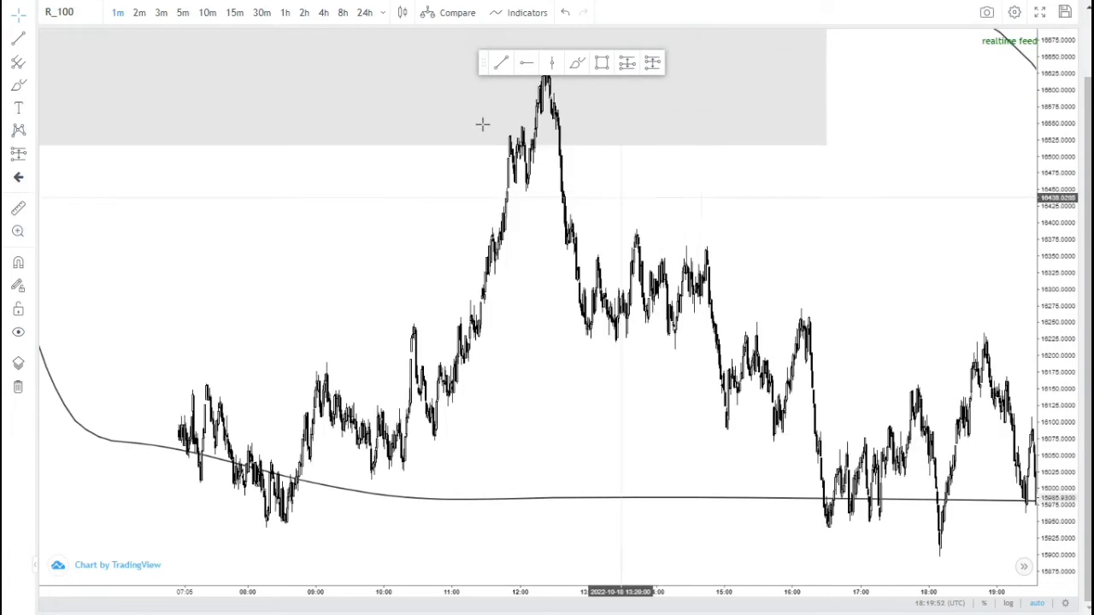
{"action": "scroll", "coordinate": [590, 160], "scroll_direction": "down", "scroll_amount": 2}
{"action": "scroll", "coordinate": [597, 155], "scroll_direction": "up", "scroll_amount": 2}
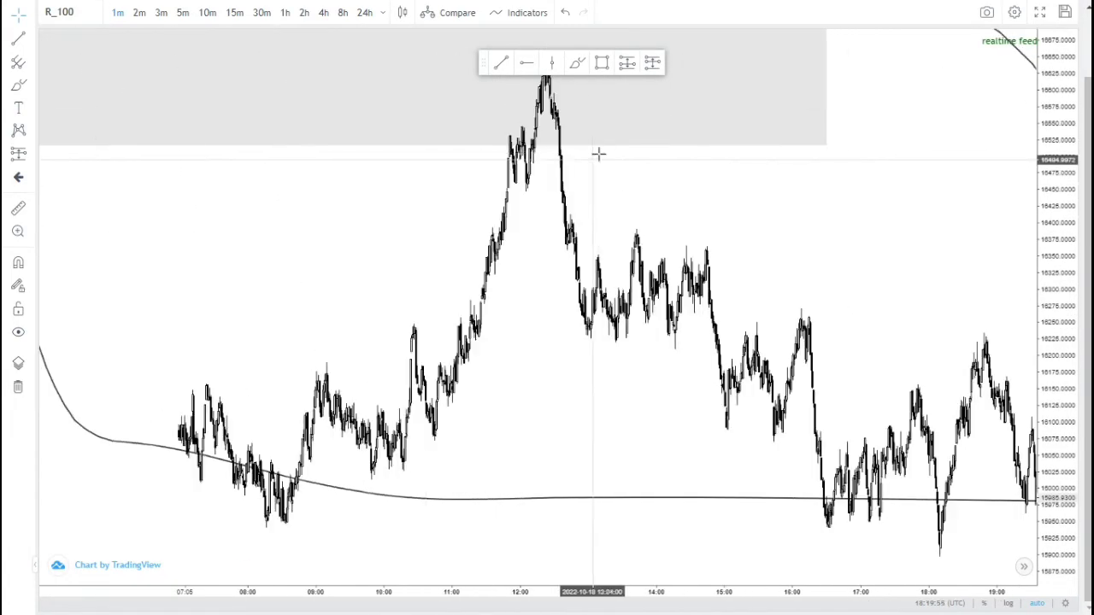
{"action": "left_click_drag", "start_coordinate": [1071, 156], "coordinate": [1068, 227]}
{"action": "left_click_drag", "start_coordinate": [923, 171], "coordinate": [941, 238]}
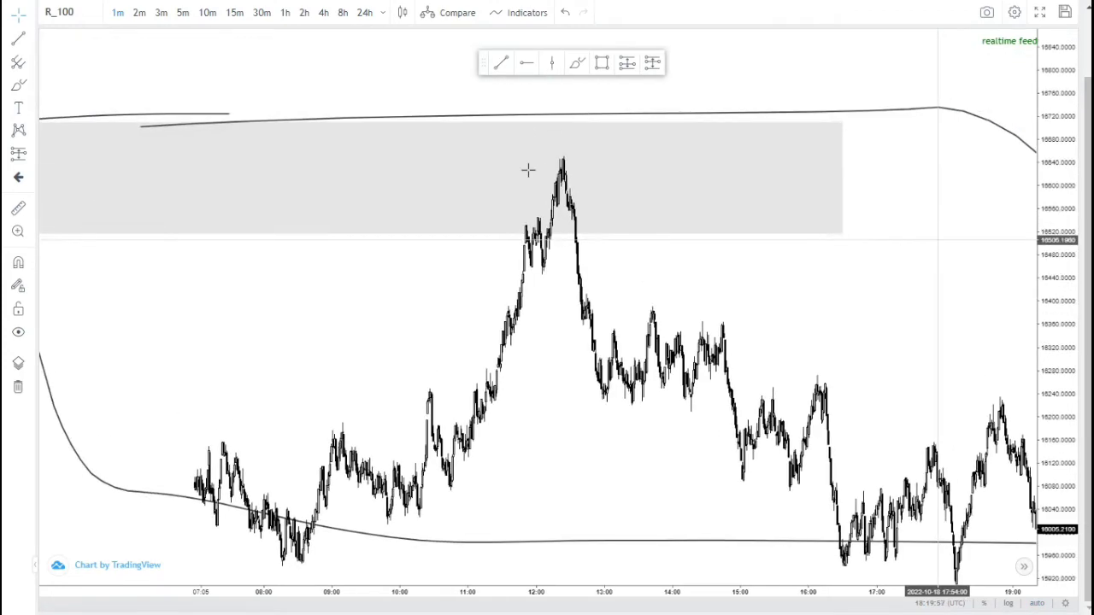
Trace the rally into the supply zone and the drop from it freehand, and draw a line under the last broken swing low.
{"action": "left_click", "coordinate": [1038, 604]}
{"action": "scroll", "coordinate": [703, 187], "scroll_direction": "up", "scroll_amount": 3}
{"action": "left_click_drag", "start_coordinate": [294, 251], "coordinate": [666, 234]}
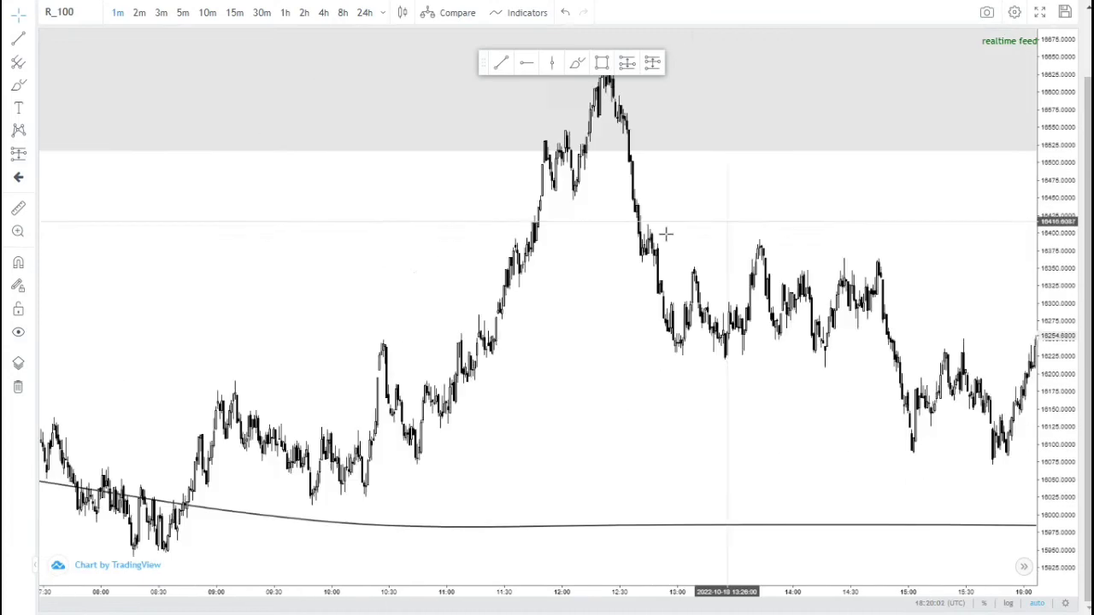
{"action": "scroll", "coordinate": [666, 233], "scroll_direction": "up", "scroll_amount": 5}
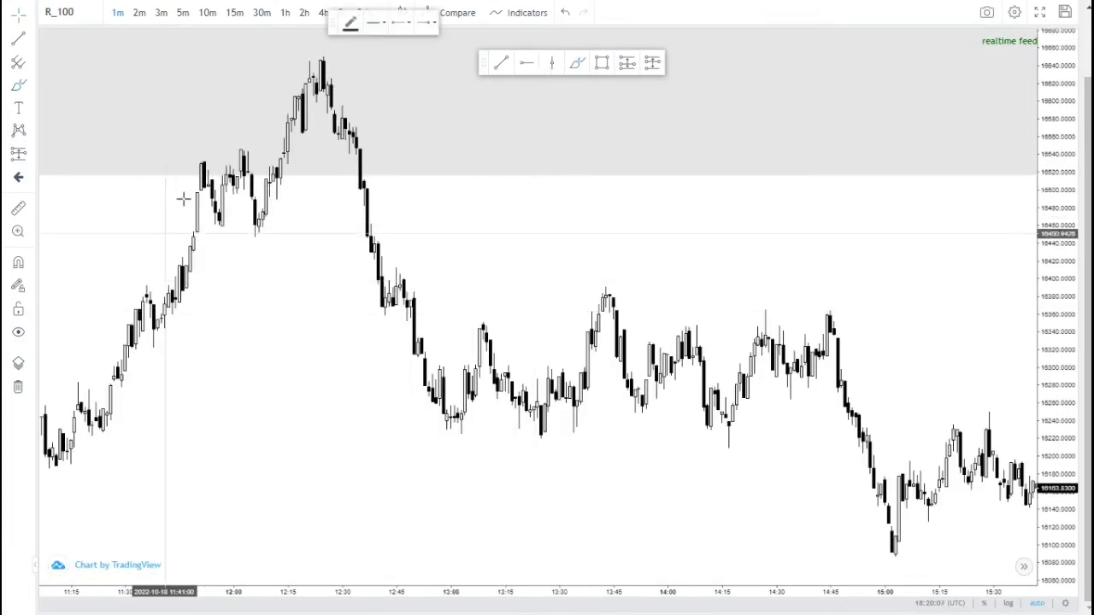
{"action": "mouse_move", "coordinate": [181, 284]}
{"action": "left_mouse_down"}
{"action": "mouse_move", "coordinate": [202, 181]}
{"action": "mouse_move", "coordinate": [224, 223]}
{"action": "mouse_move", "coordinate": [305, 76]}
{"action": "mouse_move", "coordinate": [378, 242]}
{"action": "left_mouse_up"}
{"action": "left_click_drag", "start_coordinate": [244, 240], "coordinate": [376, 247]}
Sketch a two-peak reversal beside the candles with its broken low, two rising channel lines and a falling sequence of swings.
{"action": "mouse_move", "coordinate": [459, 230]}
{"action": "left_mouse_down"}
{"action": "mouse_move", "coordinate": [496, 166]}
{"action": "mouse_move", "coordinate": [530, 229]}
{"action": "left_mouse_up"}
{"action": "left_click_drag", "start_coordinate": [596, 249], "coordinate": [607, 323]}
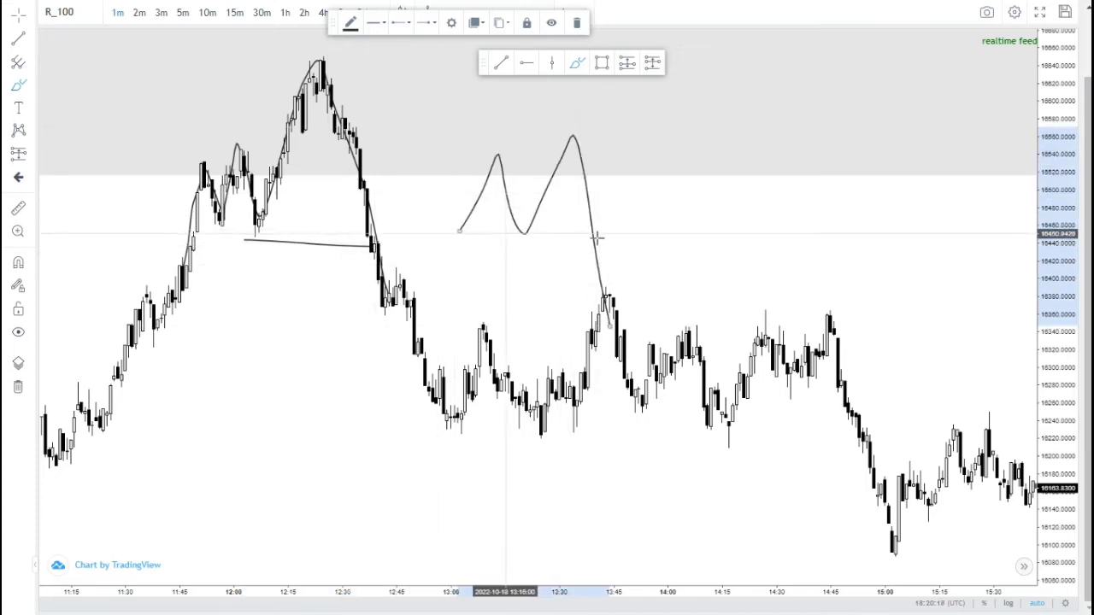
{"action": "left_click_drag", "start_coordinate": [597, 233], "coordinate": [516, 232]}
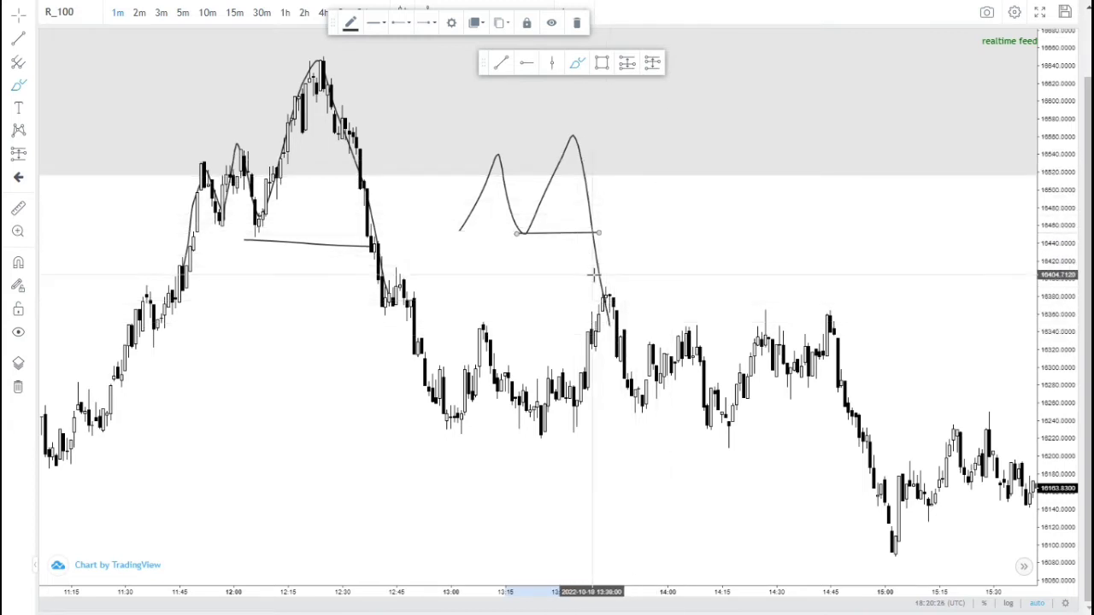
{"action": "left_click_drag", "start_coordinate": [419, 284], "coordinate": [547, 237]}
{"action": "left_click_drag", "start_coordinate": [406, 187], "coordinate": [519, 138]}
{"action": "mouse_move", "coordinate": [588, 276]}
{"action": "left_mouse_down"}
{"action": "mouse_move", "coordinate": [644, 217]}
{"action": "mouse_move", "coordinate": [672, 273]}
{"action": "mouse_move", "coordinate": [740, 230]}
{"action": "left_mouse_up"}
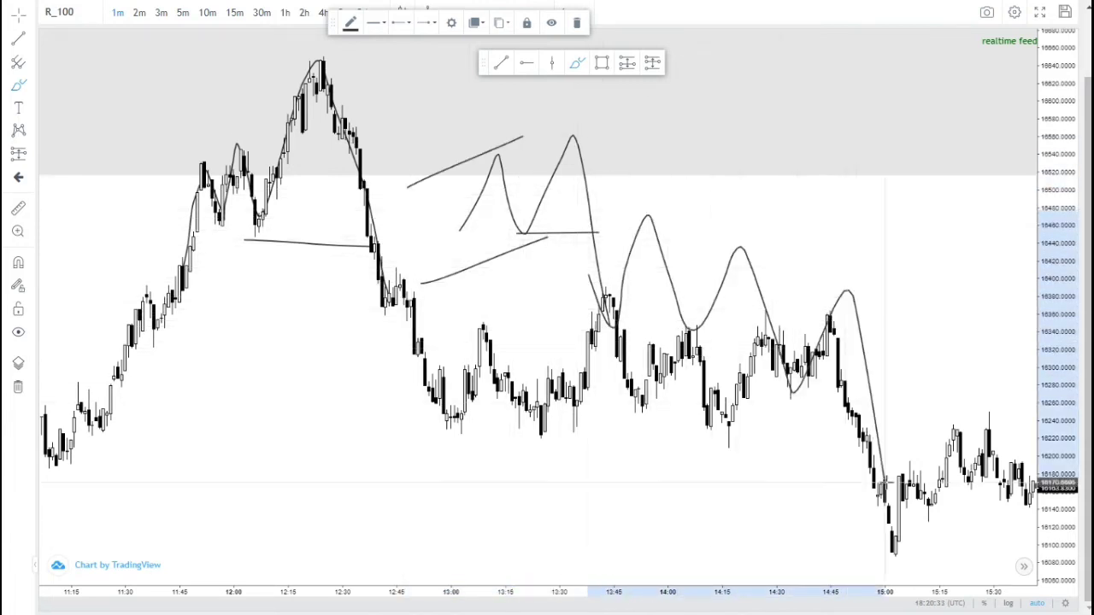
Remove the schematic reversal drawings beside the traced price swings.
{"action": "key", "text": "Delete"}
{"action": "key", "text": "ctrl+z"}
{"action": "key", "text": "ctrl+z"}
{"action": "key", "text": "ctrl+z"}
{"action": "key", "text": "ctrl+z"}
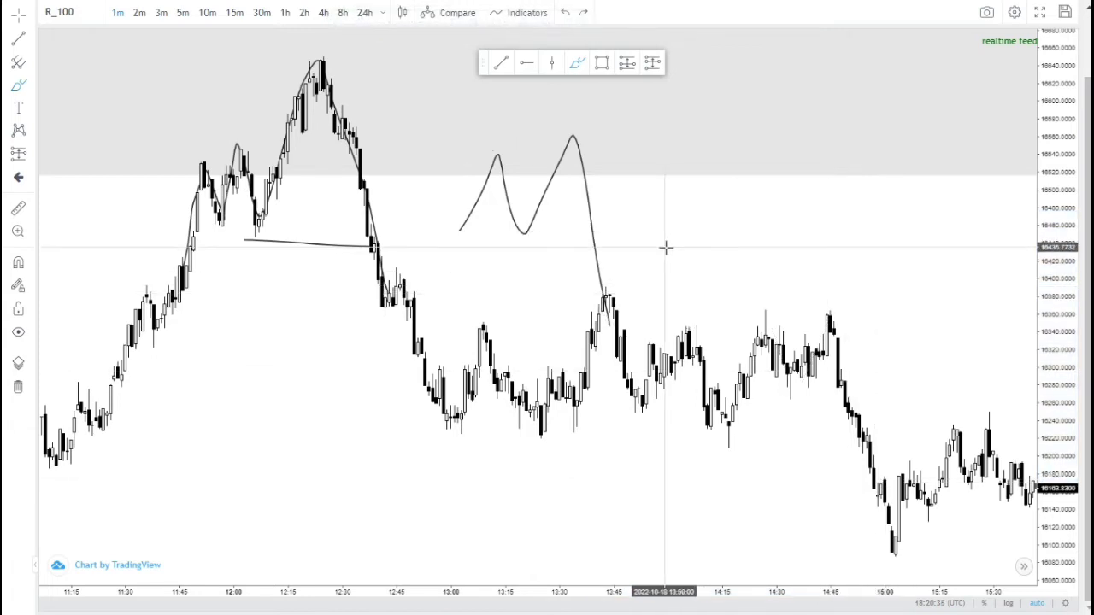
Underline the low near 12:42 and trace the pullback, the drop to the 13:00 low and the following rise.
{"action": "left_click_drag", "start_coordinate": [363, 315], "coordinate": [396, 315]}
{"action": "mouse_move", "coordinate": [376, 310]}
{"action": "left_mouse_down"}
{"action": "mouse_move", "coordinate": [400, 258]}
{"action": "mouse_move", "coordinate": [449, 437]}
{"action": "left_mouse_up"}
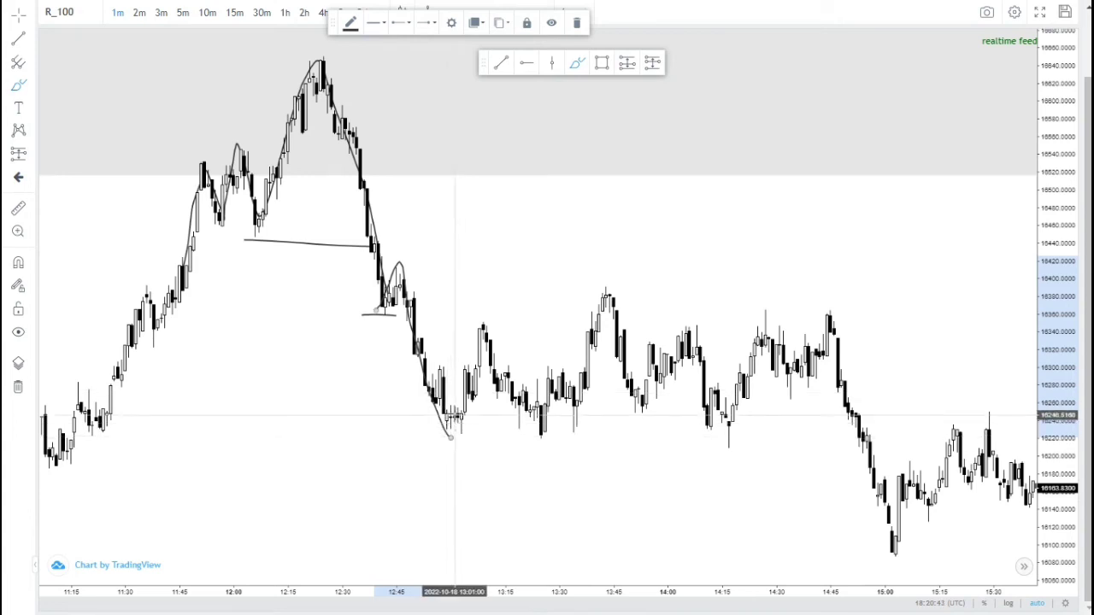
{"action": "left_click_drag", "start_coordinate": [451, 438], "coordinate": [490, 315]}
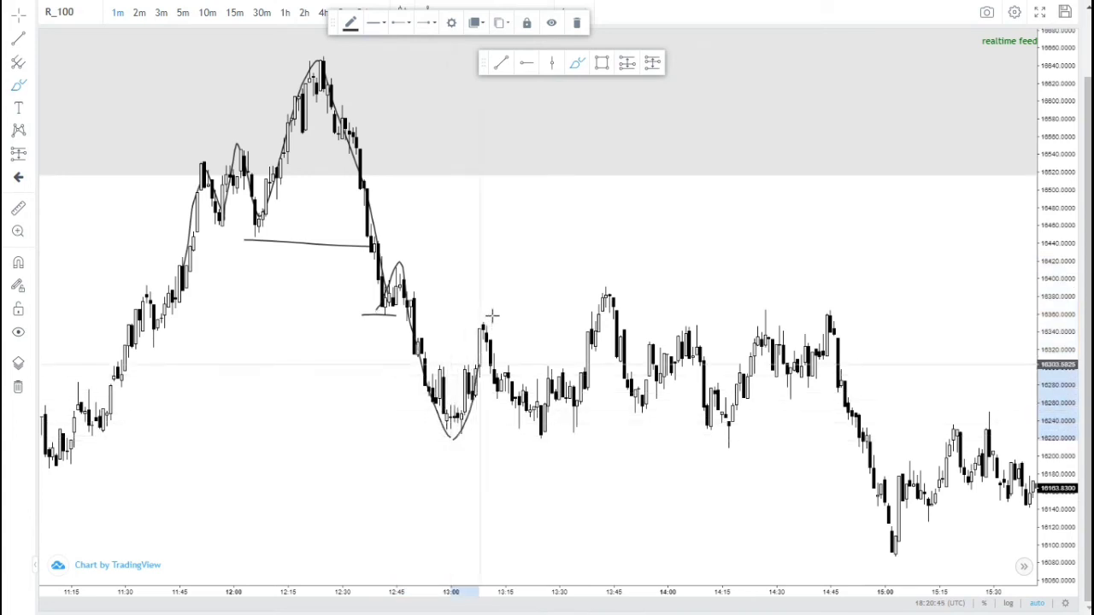
Mark the small pullback near 12:45 with freehand horizontal lines around its high and base.
{"action": "left_click_drag", "start_coordinate": [402, 303], "coordinate": [472, 300]}
{"action": "left_click_drag", "start_coordinate": [382, 266], "coordinate": [468, 275]}
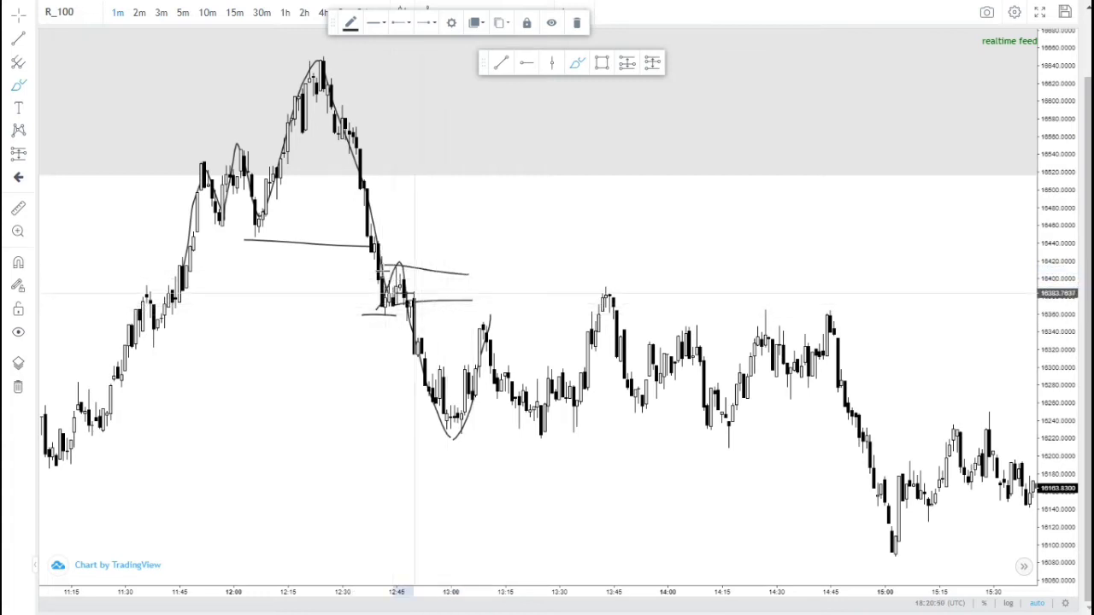
{"action": "left_click_drag", "start_coordinate": [388, 271], "coordinate": [436, 272]}
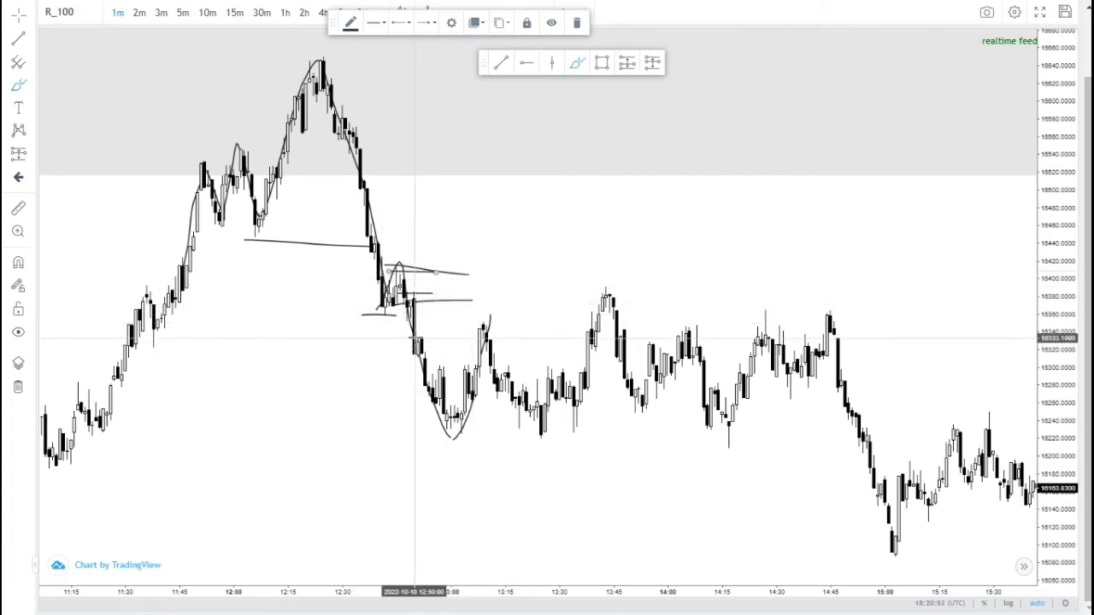
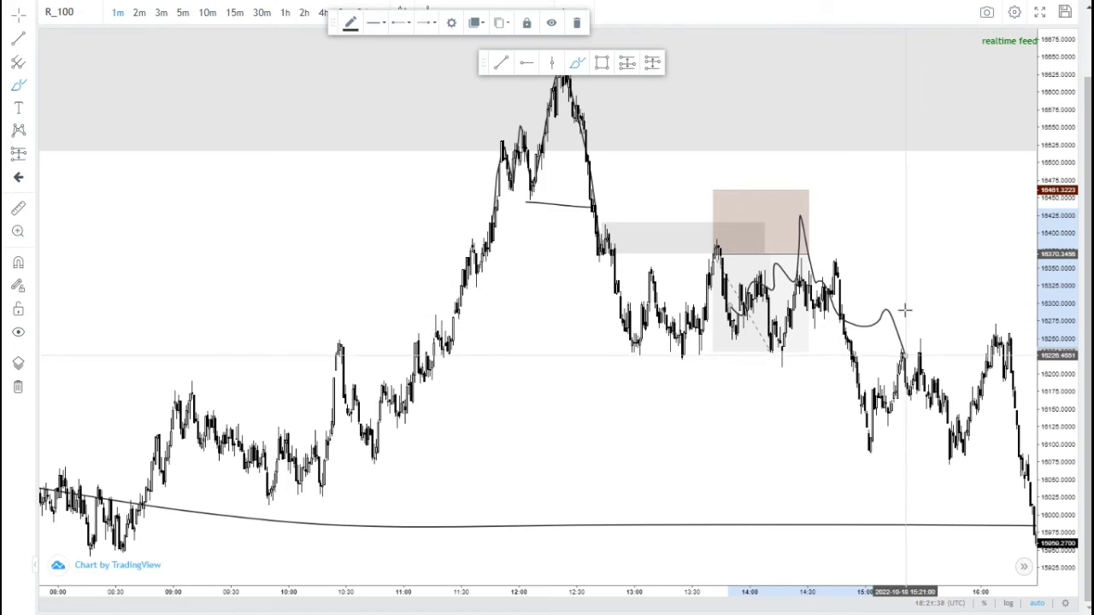
Delete the freehand price path over the short position and extend the position in time past the 21:00 candle.
{"action": "key", "text": "Delete"}
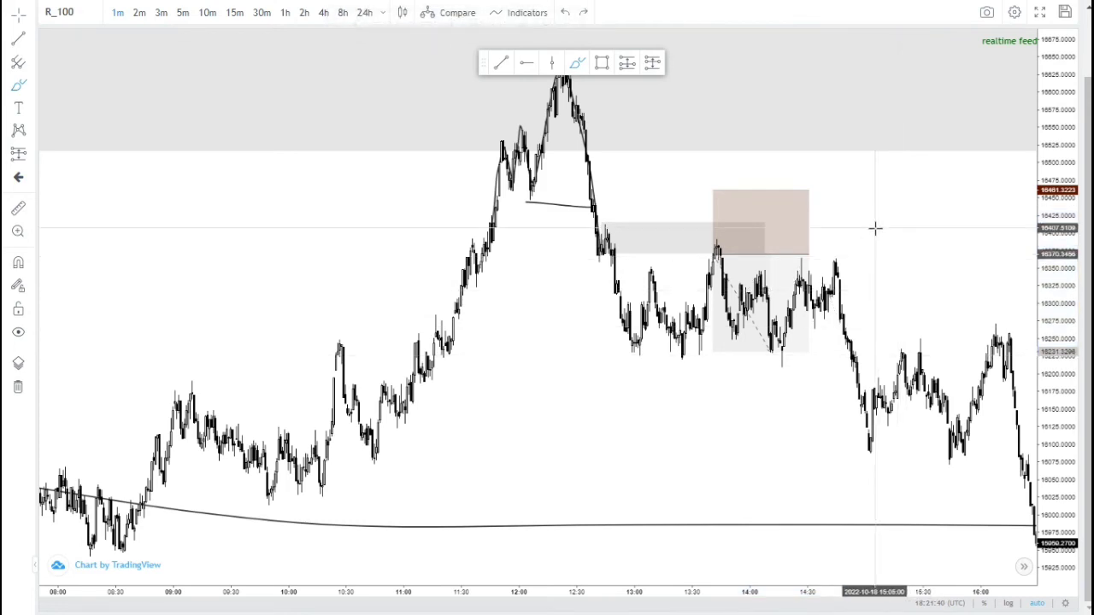
{"action": "scroll", "coordinate": [564, 282], "scroll_direction": "down", "scroll_amount": 3}
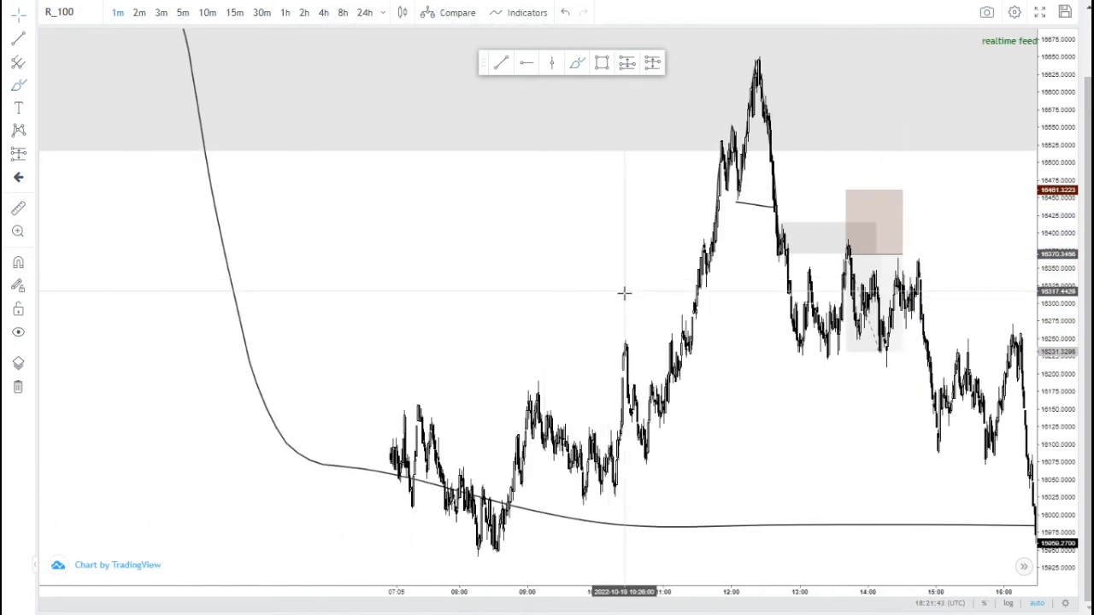
{"action": "scroll", "coordinate": [649, 290], "scroll_direction": "down", "scroll_amount": 2}
{"action": "left_click_drag", "start_coordinate": [674, 285], "coordinate": [398, 275]}
{"action": "mouse_move", "coordinate": [718, 251]}
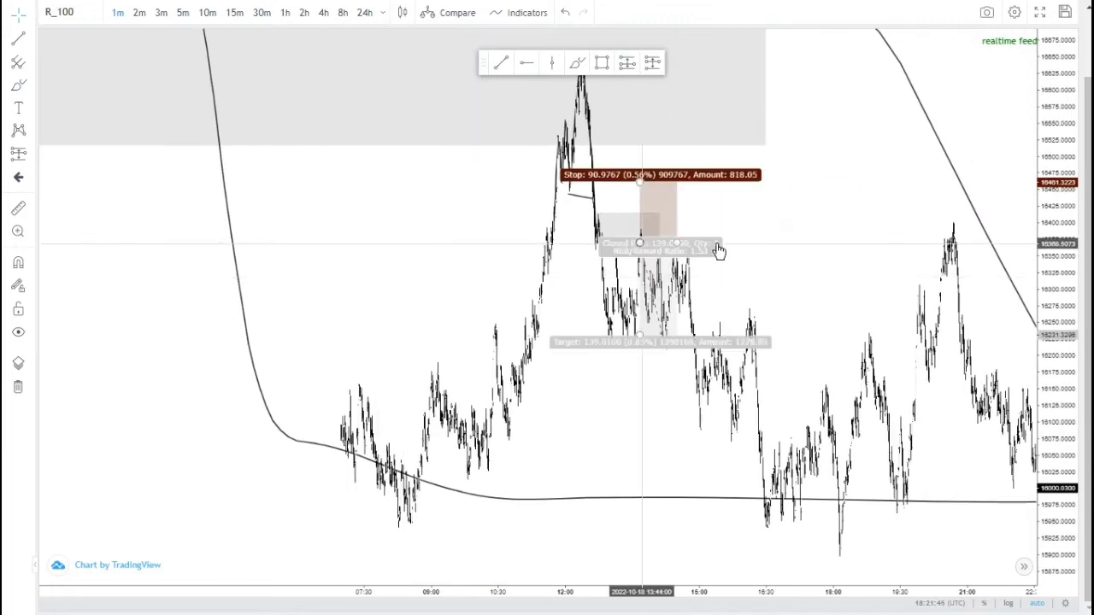
{"action": "left_click_drag", "start_coordinate": [683, 248], "coordinate": [1017, 235]}
{"action": "scroll", "coordinate": [759, 317], "scroll_direction": "down", "scroll_amount": 5}
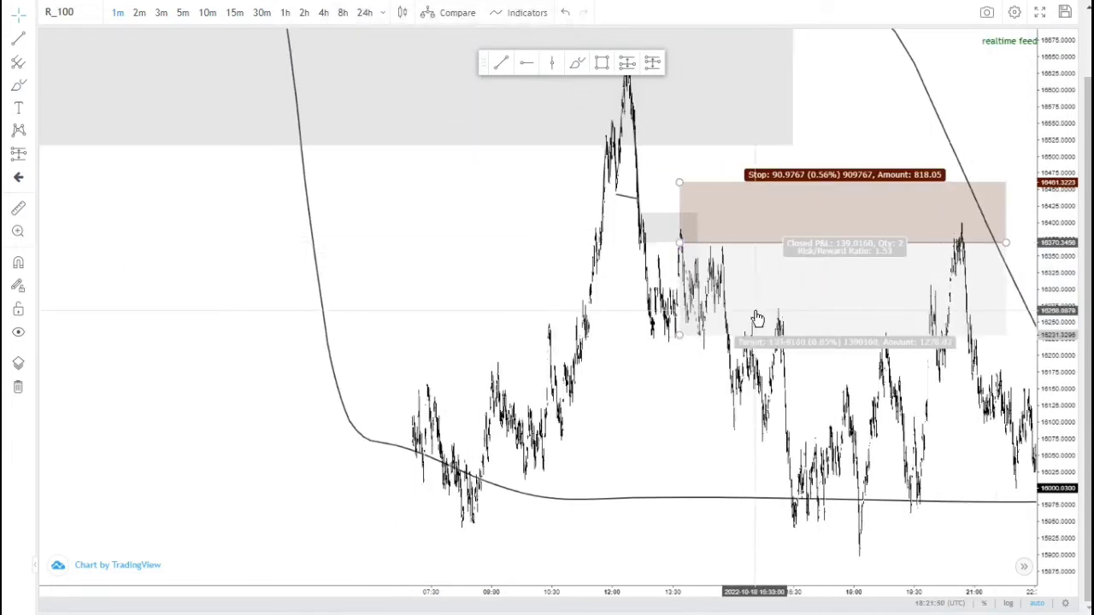
Lower the short position's target to the liquidity line at about 15475.
{"action": "left_click_drag", "start_coordinate": [626, 332], "coordinate": [661, 325]}
{"action": "scroll", "coordinate": [701, 283], "scroll_direction": "down", "scroll_amount": 2}
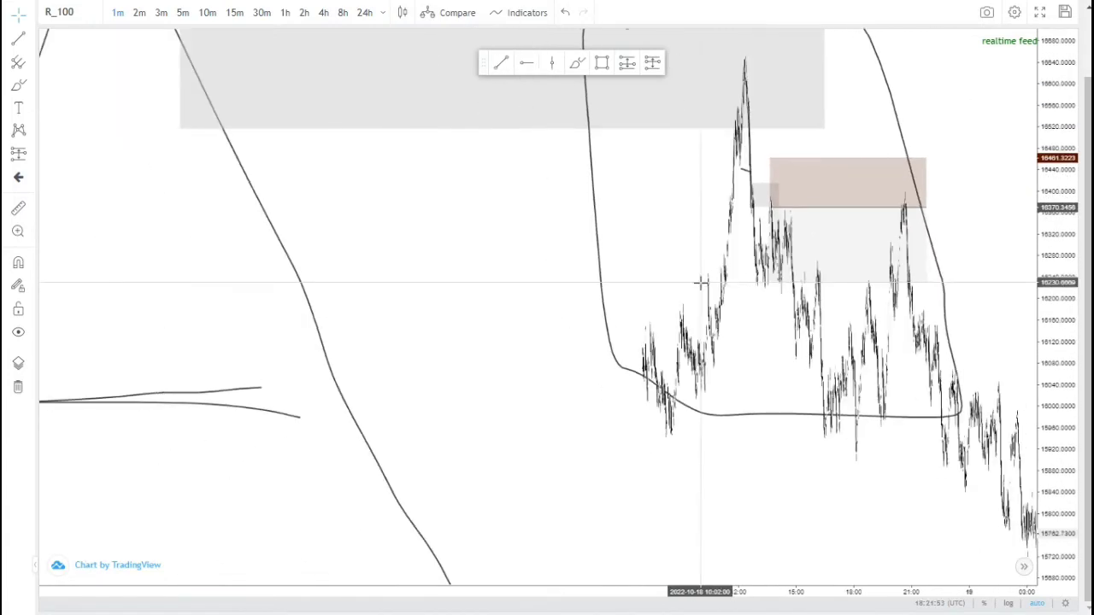
{"action": "left_click_drag", "start_coordinate": [1056, 101], "coordinate": [1056, 153]}
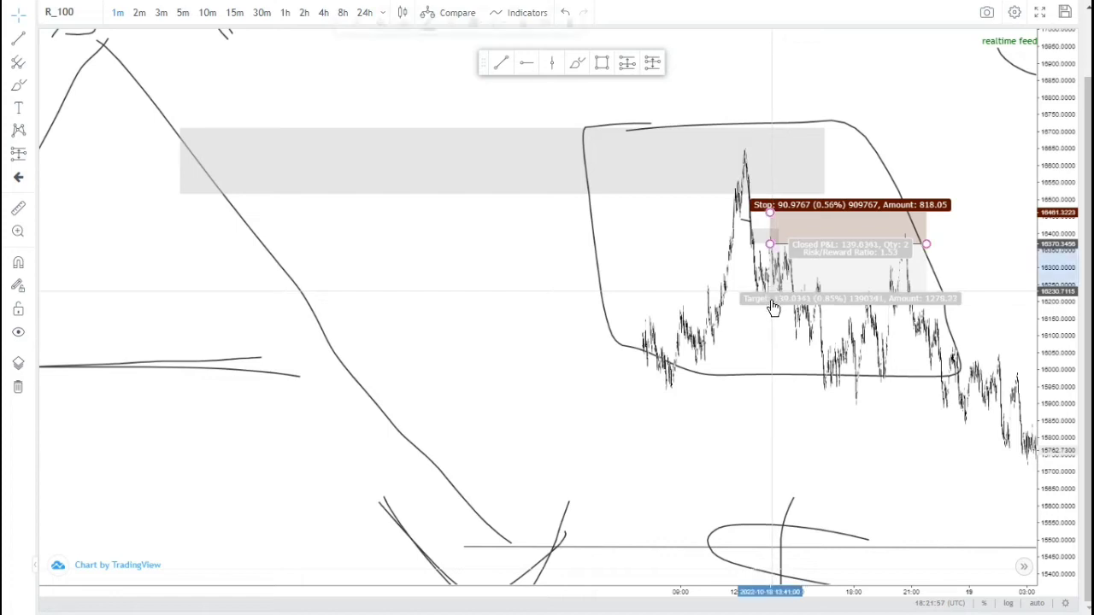
{"action": "left_click_drag", "start_coordinate": [776, 295], "coordinate": [795, 548]}
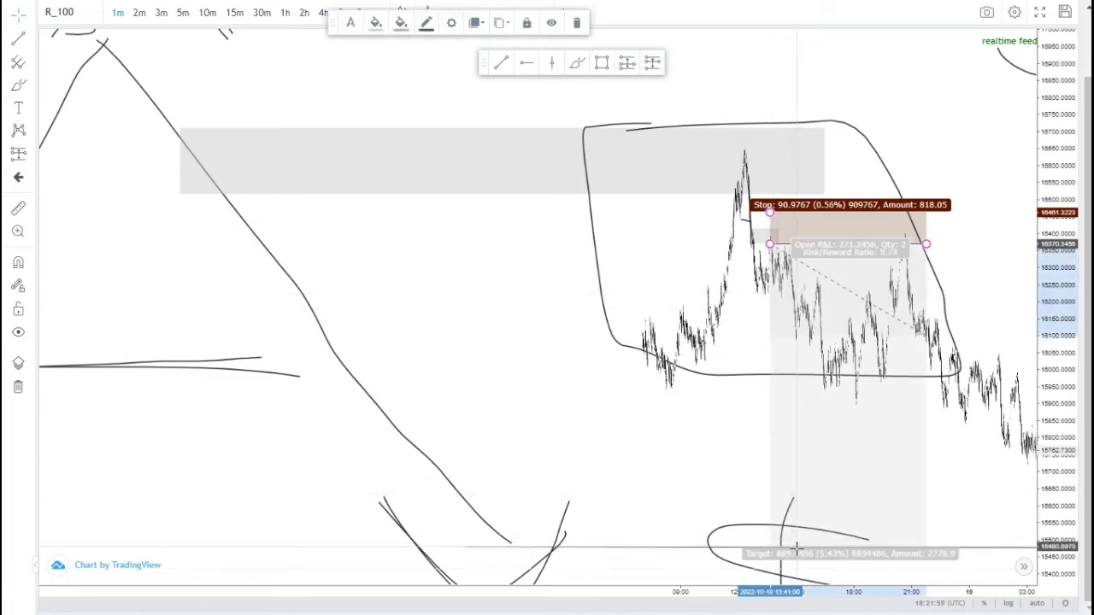
{"action": "left_click", "coordinate": [674, 394]}
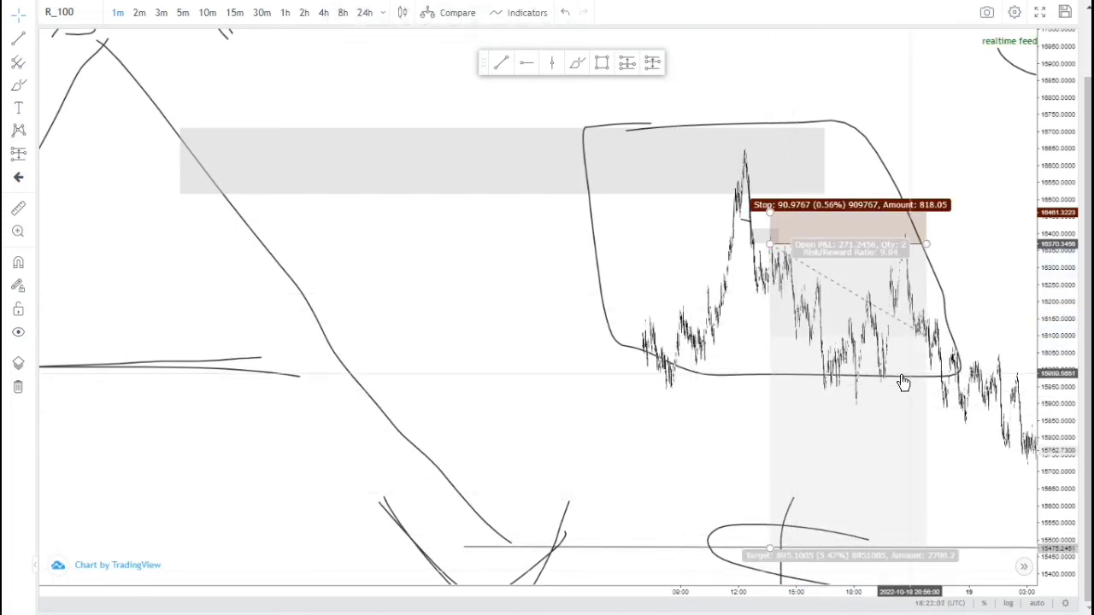
Fit the price scale and extend the short position's time span to about 01:00 on 19 October.
{"action": "left_click", "coordinate": [1037, 604]}
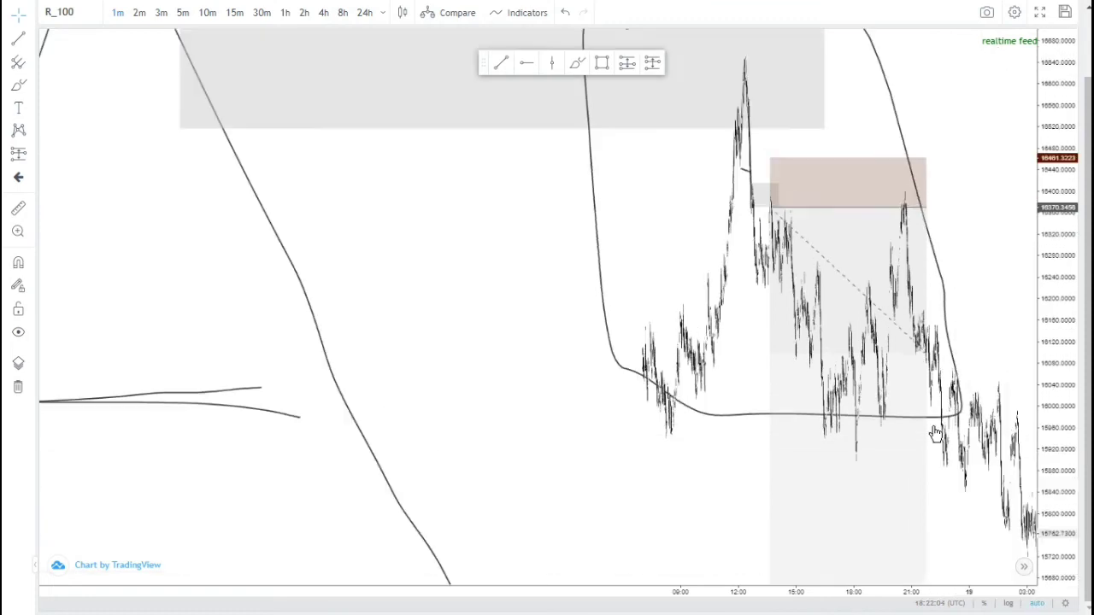
{"action": "scroll", "coordinate": [641, 216], "scroll_direction": "up", "scroll_amount": 5}
{"action": "left_click_drag", "start_coordinate": [401, 344], "coordinate": [451, 332]}
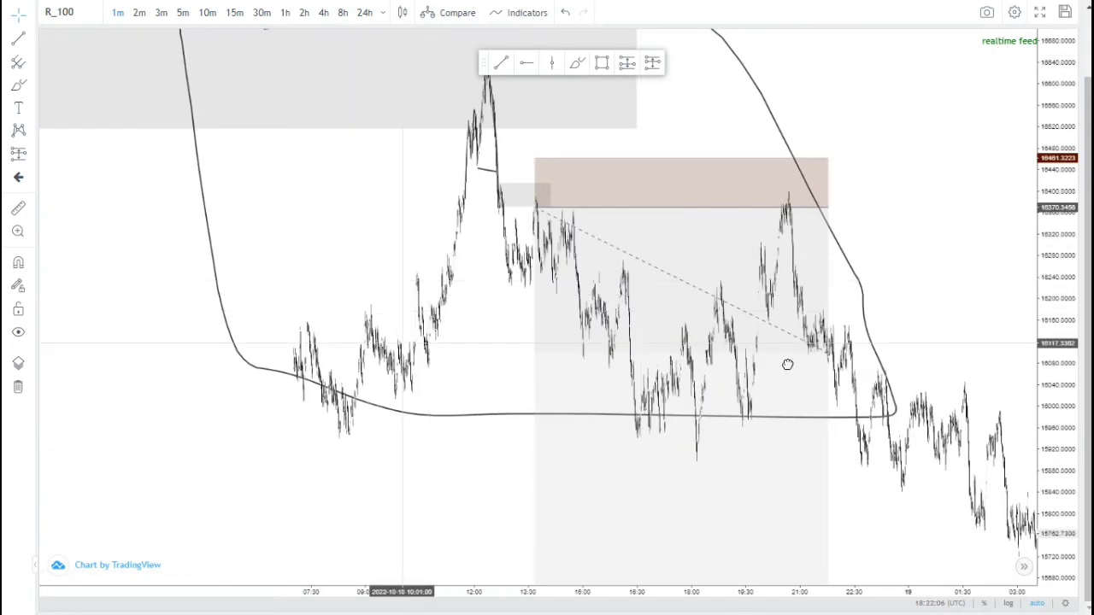
{"action": "left_click_drag", "start_coordinate": [674, 327], "coordinate": [555, 196]}
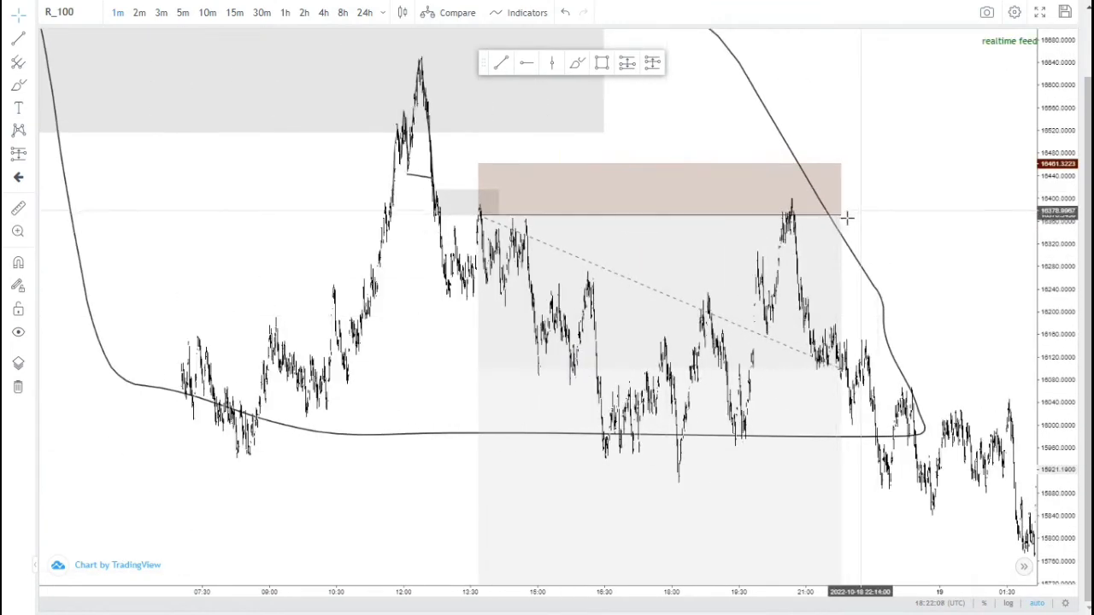
{"action": "left_click_drag", "start_coordinate": [843, 216], "coordinate": [1004, 216]}
{"action": "scroll", "coordinate": [515, 186], "scroll_direction": "down", "scroll_amount": 7}
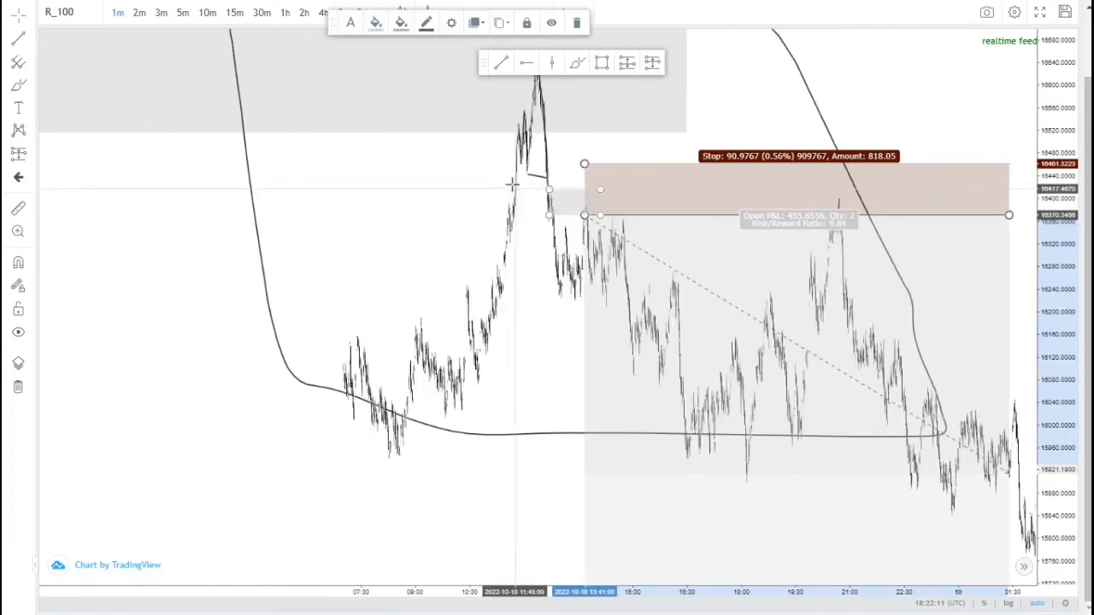
Stretch the short position further to about 09:00 on 19 October, where price reaches its target.
{"action": "left_click_drag", "start_coordinate": [487, 188], "coordinate": [434, 189]}
{"action": "scroll", "coordinate": [487, 188], "scroll_direction": "up", "scroll_amount": 1}
{"action": "scroll", "coordinate": [657, 240], "scroll_direction": "down", "scroll_amount": 1}
{"action": "left_click_drag", "start_coordinate": [500, 207], "coordinate": [310, 241]}
{"action": "left_click_drag", "start_coordinate": [775, 156], "coordinate": [943, 174]}
{"action": "scroll", "coordinate": [411, 300], "scroll_direction": "down", "scroll_amount": 1}
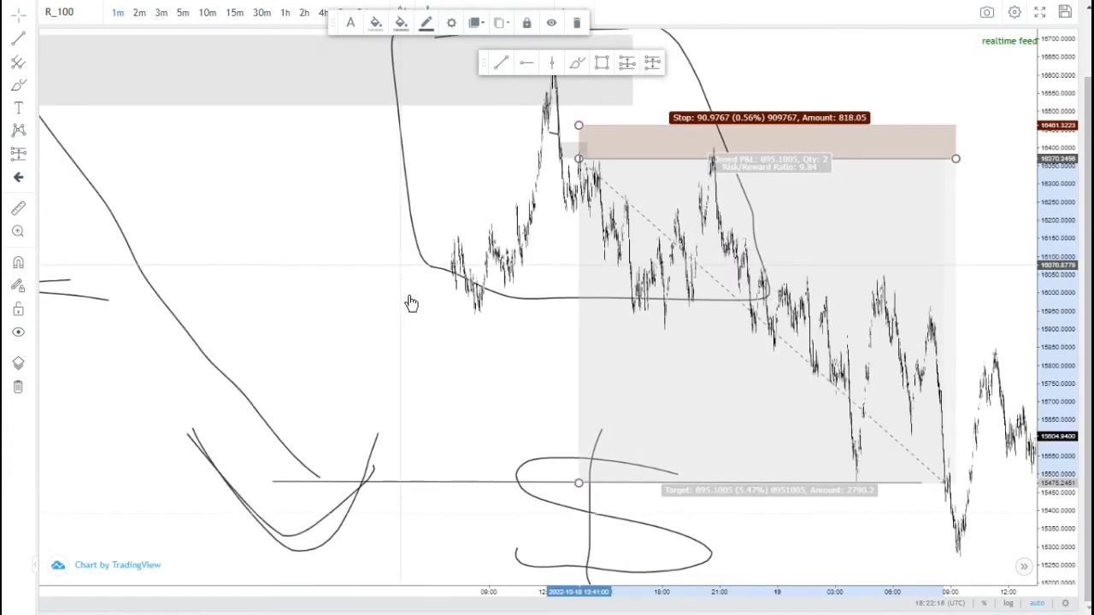
{"action": "left_click", "coordinate": [764, 532]}
{"action": "left_click", "coordinate": [782, 443]}
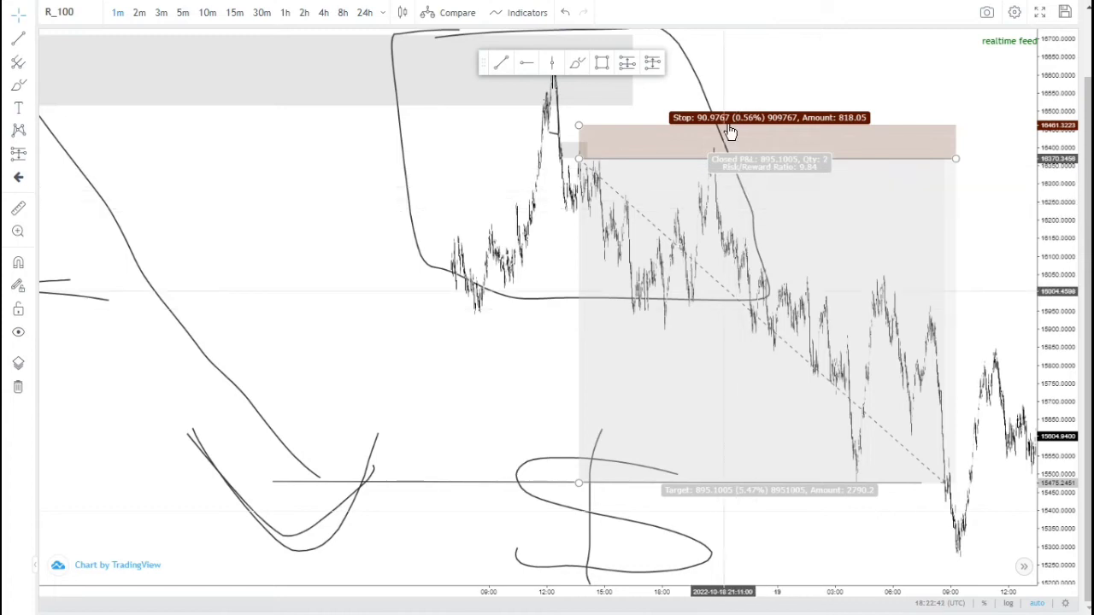
Switch the chart to the 15-minute timeframe and bring the latest candles of 21 October into close view.
{"action": "left_click", "coordinate": [235, 13]}
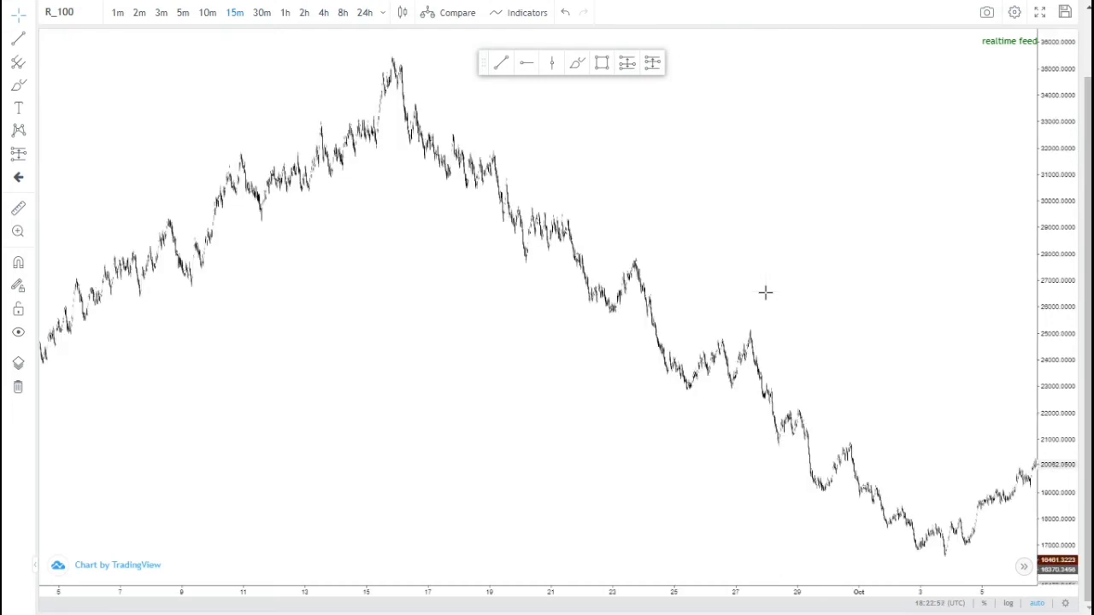
{"action": "left_click_drag", "start_coordinate": [849, 262], "coordinate": [234, 188]}
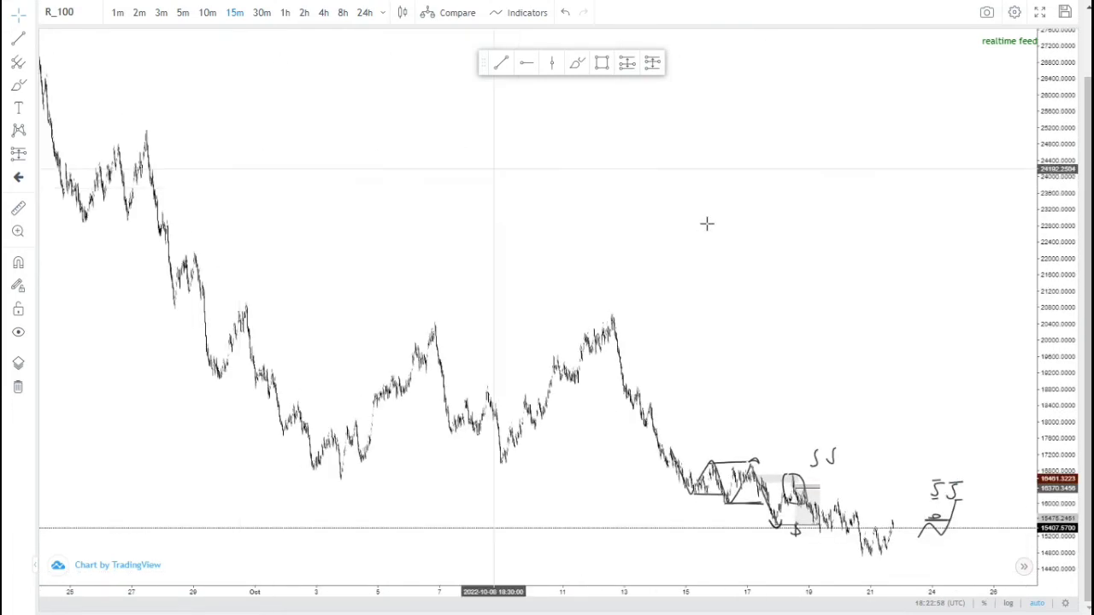
{"action": "scroll", "coordinate": [705, 223], "scroll_direction": "up", "scroll_amount": 3}
{"action": "scroll", "coordinate": [703, 223], "scroll_direction": "up", "scroll_amount": 5}
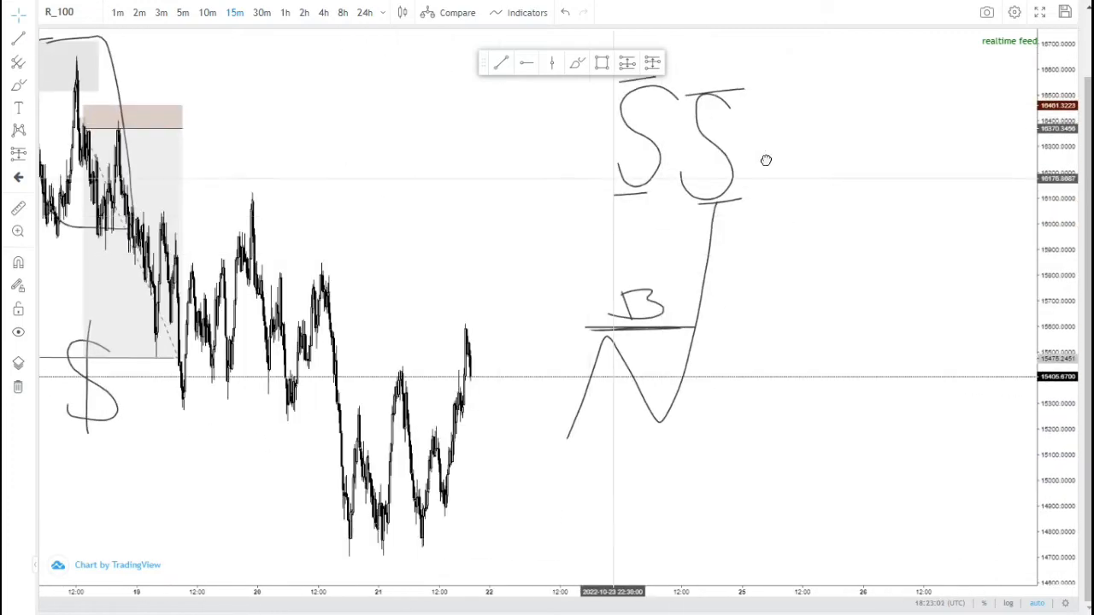
{"action": "scroll", "coordinate": [510, 228], "scroll_direction": "up", "scroll_amount": 3}
{"action": "left_click_drag", "start_coordinate": [525, 208], "coordinate": [761, 180]}
{"action": "scroll", "coordinate": [569, 225], "scroll_direction": "up", "scroll_amount": 3}
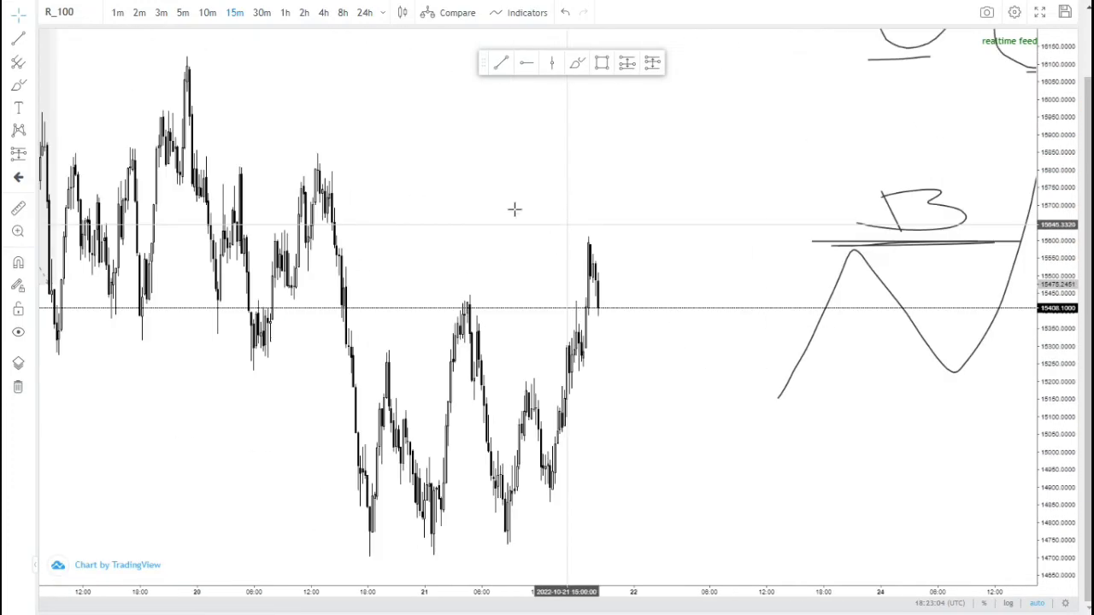
{"action": "left_click_drag", "start_coordinate": [534, 158], "coordinate": [790, 134]}
{"action": "scroll", "coordinate": [625, 227], "scroll_direction": "up", "scroll_amount": 3}
{"action": "scroll", "coordinate": [623, 161], "scroll_direction": "up", "scroll_amount": 3}
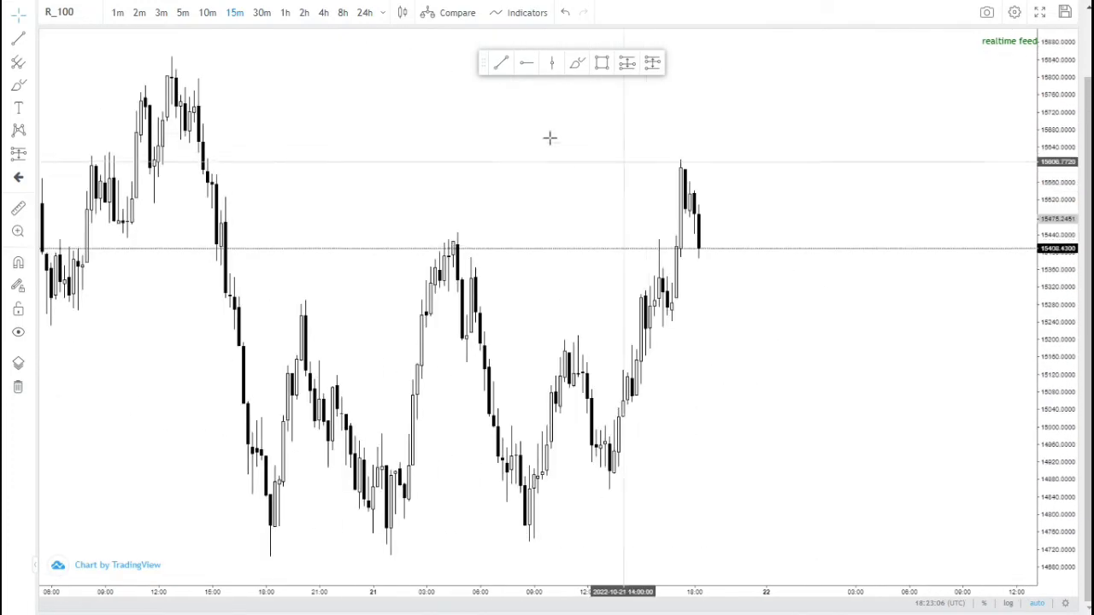
Brush a horizontal line from the swing high near 20:00 on 20 October to the rally early on 21 October.
{"action": "left_click_drag", "start_coordinate": [619, 91], "coordinate": [657, 91]}
{"action": "scroll", "coordinate": [744, 114], "scroll_direction": "down", "scroll_amount": 5}
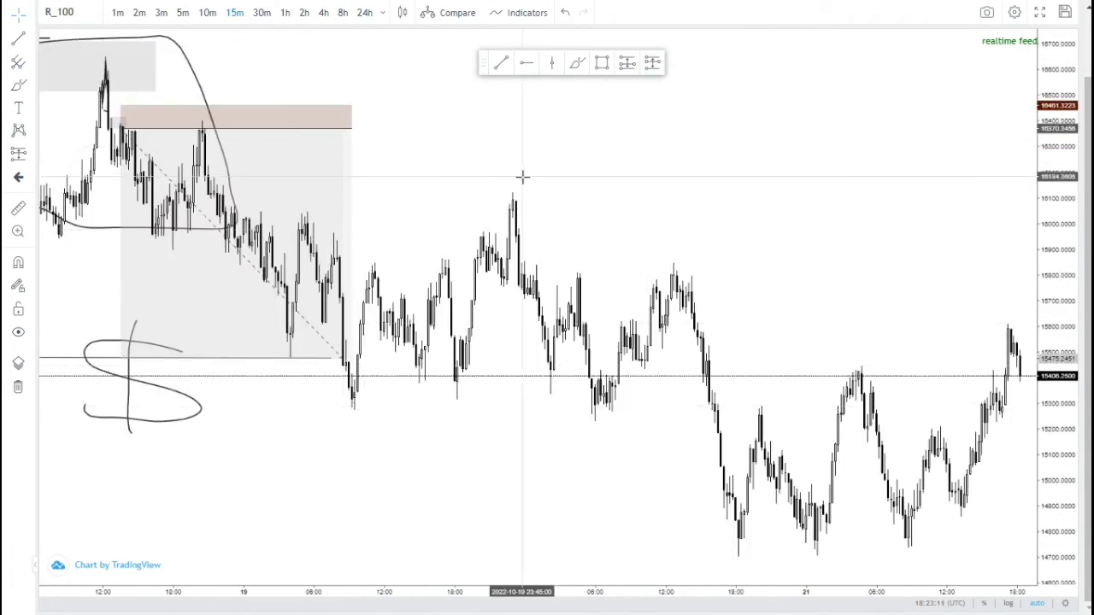
{"action": "scroll", "coordinate": [646, 555], "scroll_direction": "up", "scroll_amount": 2}
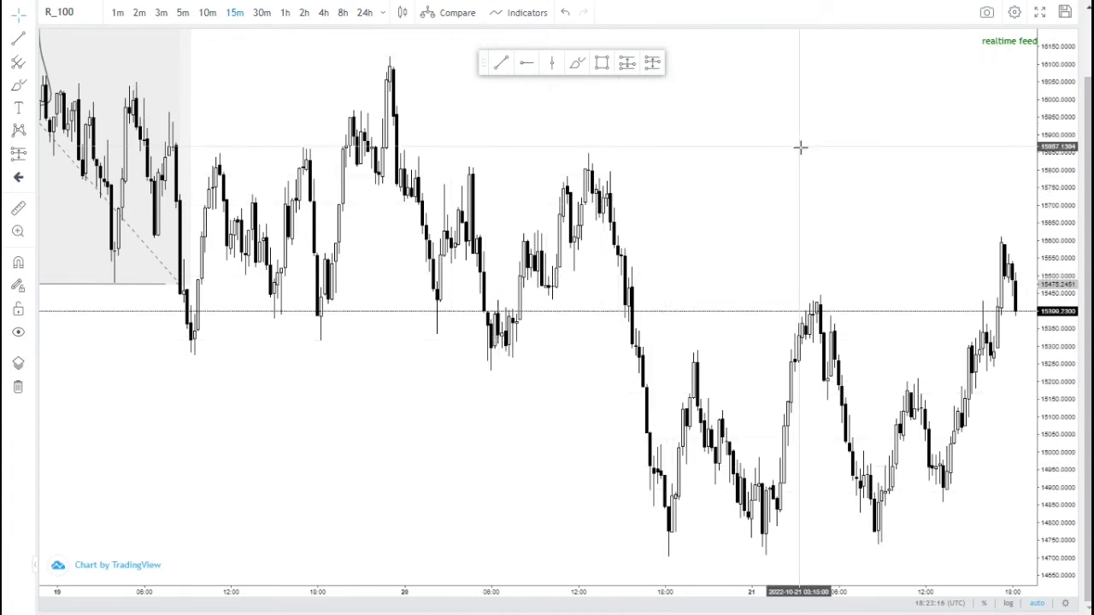
{"action": "scroll", "coordinate": [751, 179], "scroll_direction": "up", "scroll_amount": 2}
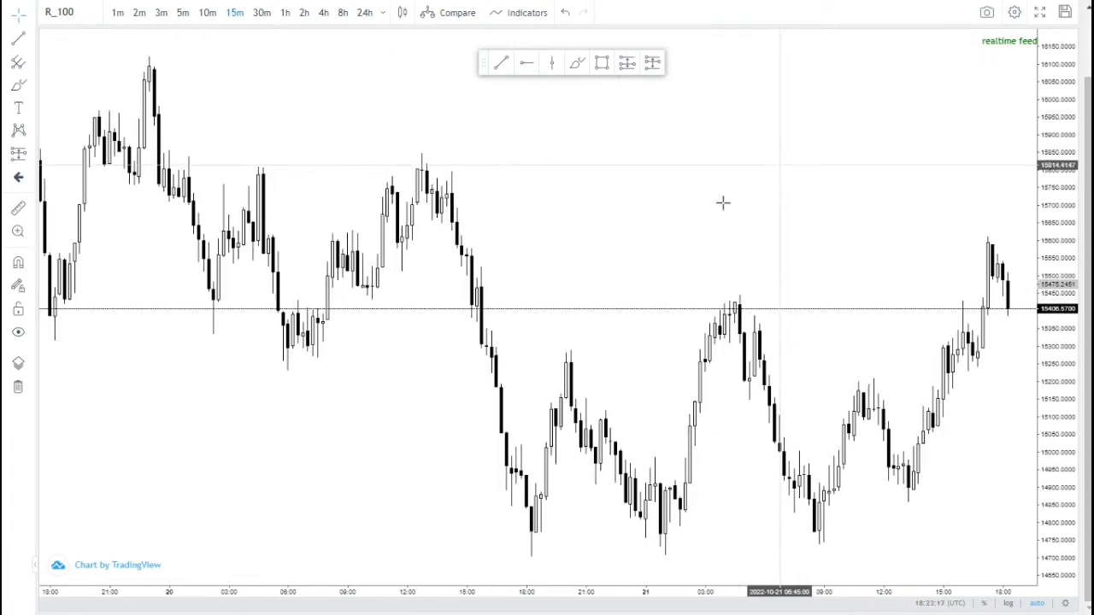
{"action": "left_click_drag", "start_coordinate": [596, 81], "coordinate": [513, 66]}
{"action": "left_click", "coordinate": [577, 62]}
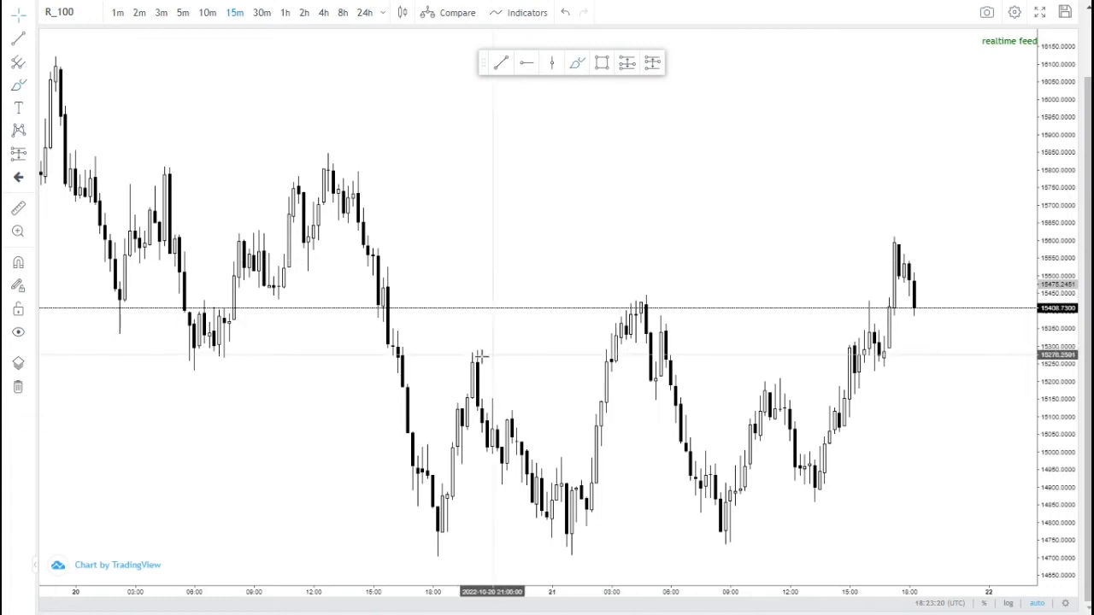
{"action": "left_click_drag", "start_coordinate": [464, 347], "coordinate": [607, 348]}
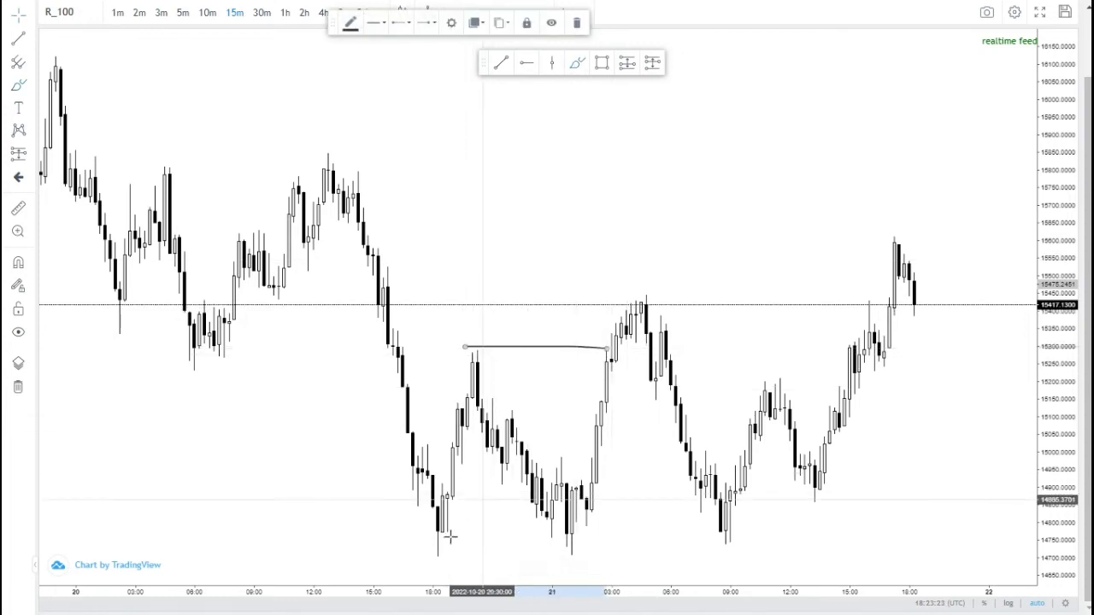
Brush the swing path from the 18:00 low on 20 October to the early 21 October high and box the 14,800–14,878 zone until about 08:45.
{"action": "mouse_move", "coordinate": [446, 528]}
{"action": "left_mouse_down"}
{"action": "mouse_move", "coordinate": [478, 363]}
{"action": "mouse_move", "coordinate": [533, 464]}
{"action": "mouse_move", "coordinate": [631, 286]}
{"action": "left_mouse_up"}
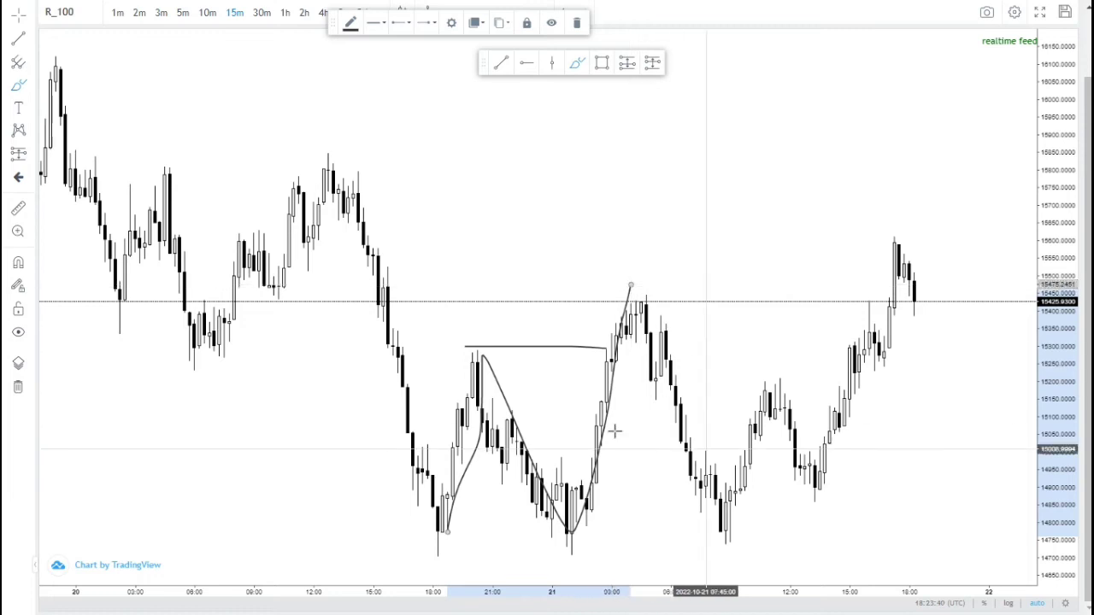
{"action": "left_click", "coordinate": [602, 64]}
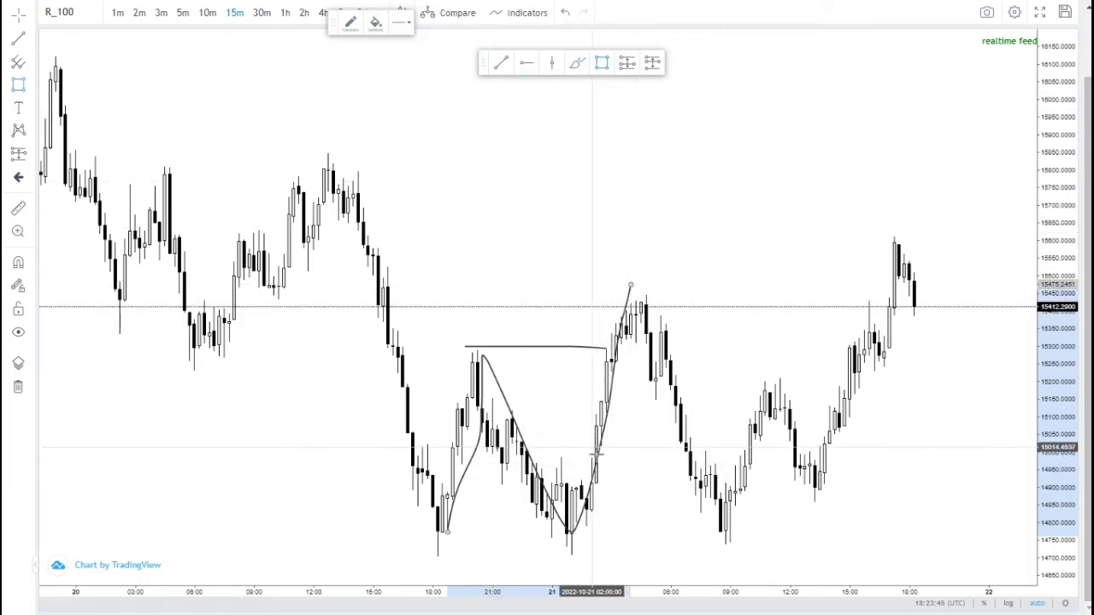
{"action": "scroll", "coordinate": [593, 459], "scroll_direction": "up", "scroll_amount": 1}
{"action": "left_click", "coordinate": [537, 478]}
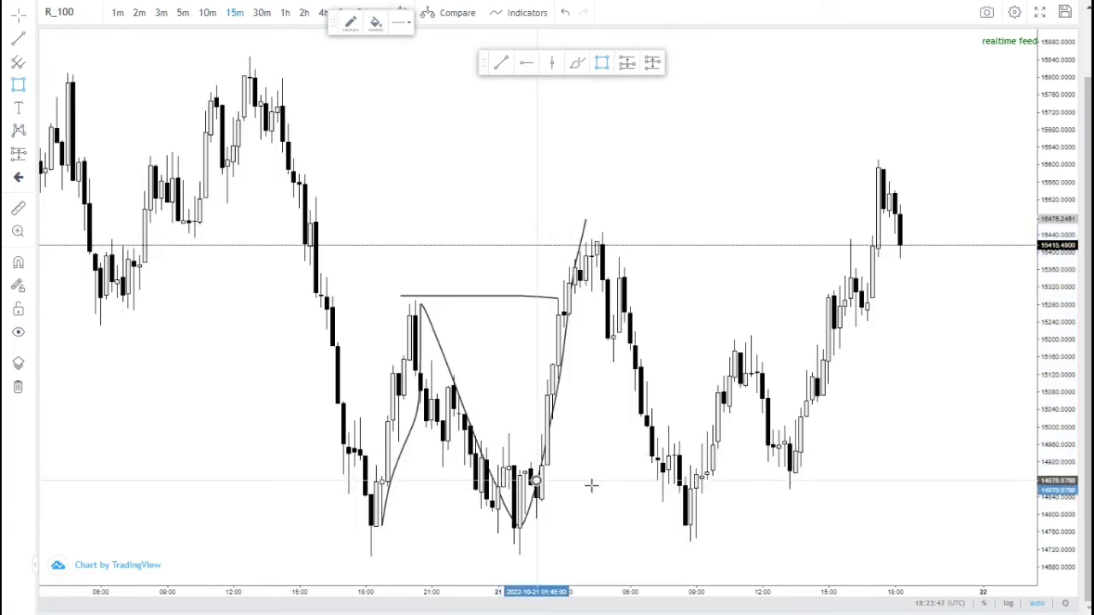
{"action": "left_click", "coordinate": [692, 515]}
{"action": "right_click", "coordinate": [738, 322]}
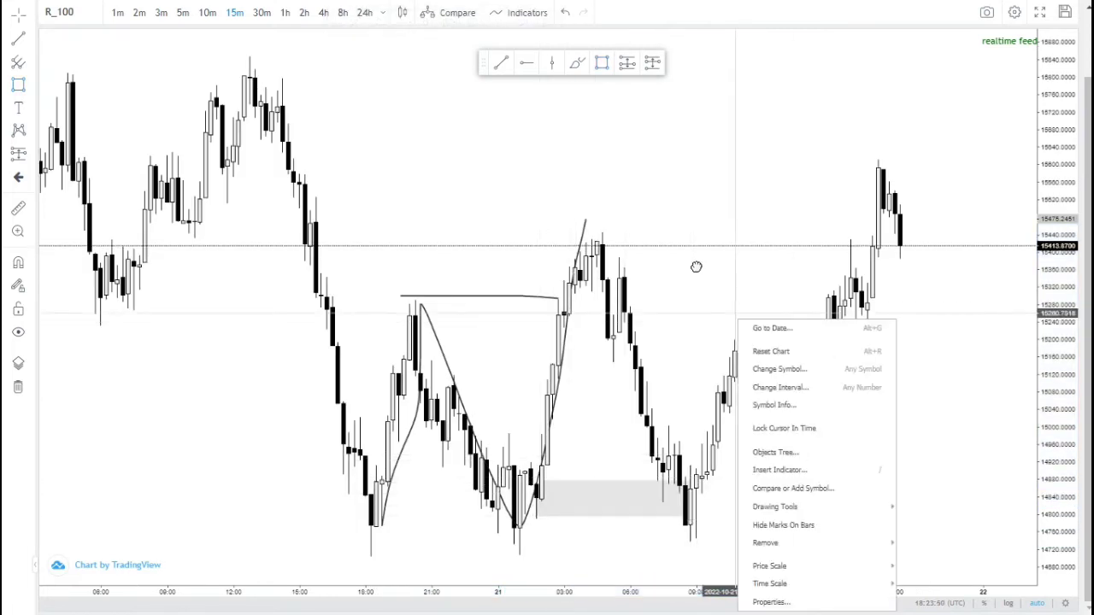
{"action": "left_click", "coordinate": [693, 264]}
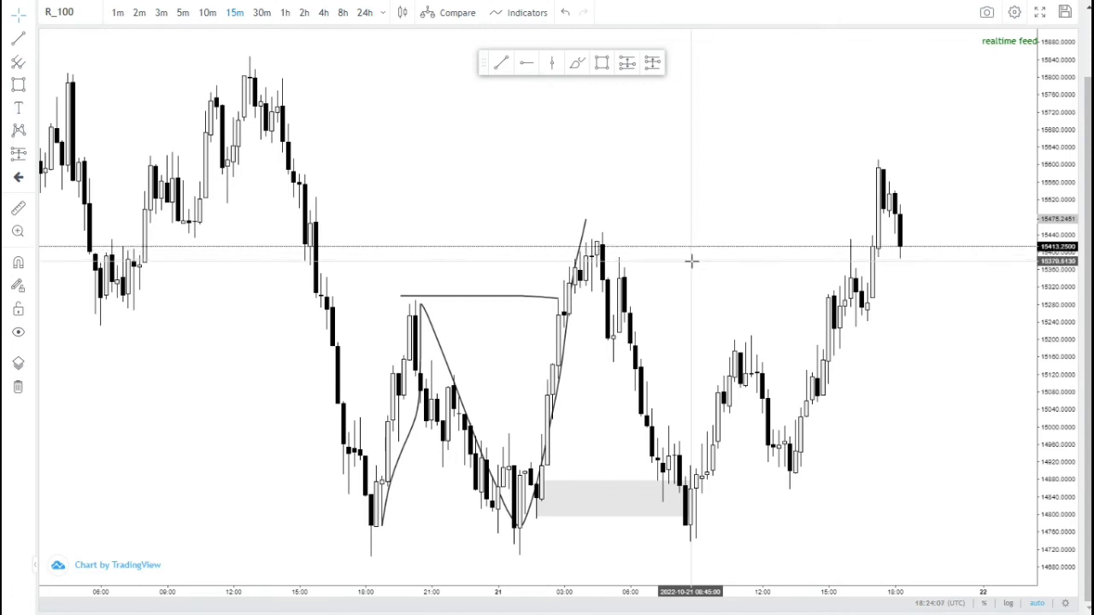
Draw a trend line along the 04:00 swing high on 21 October near 15,438, ending at 17:00 where price breaks above.
{"action": "scroll", "coordinate": [691, 261], "scroll_direction": "down", "scroll_amount": 1}
{"action": "scroll", "coordinate": [691, 261], "scroll_direction": "up", "scroll_amount": 1}
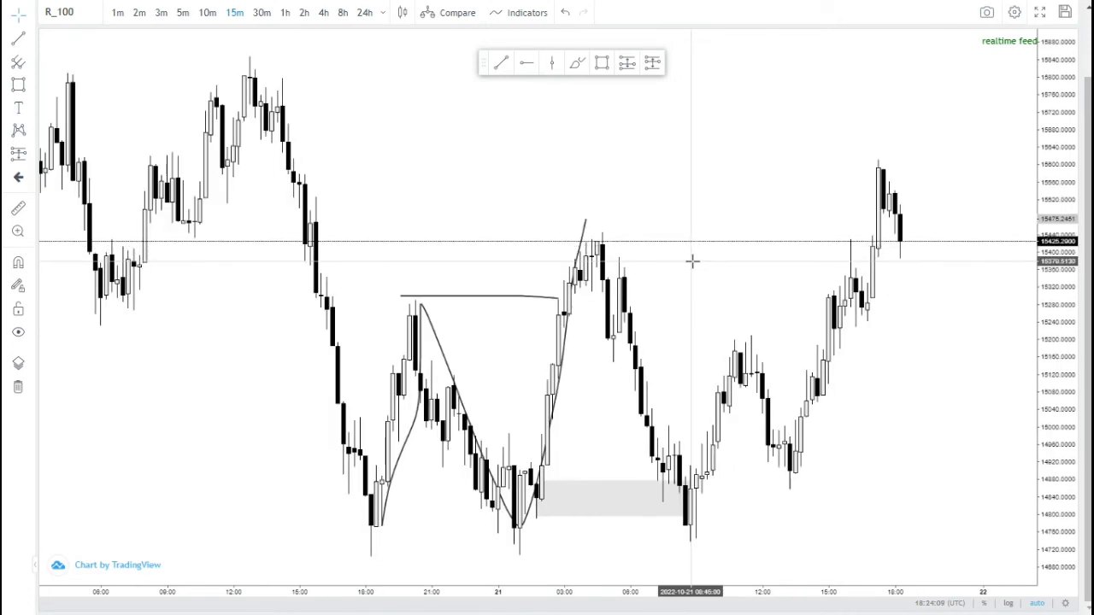
{"action": "scroll", "coordinate": [686, 313], "scroll_direction": "up", "scroll_amount": 1}
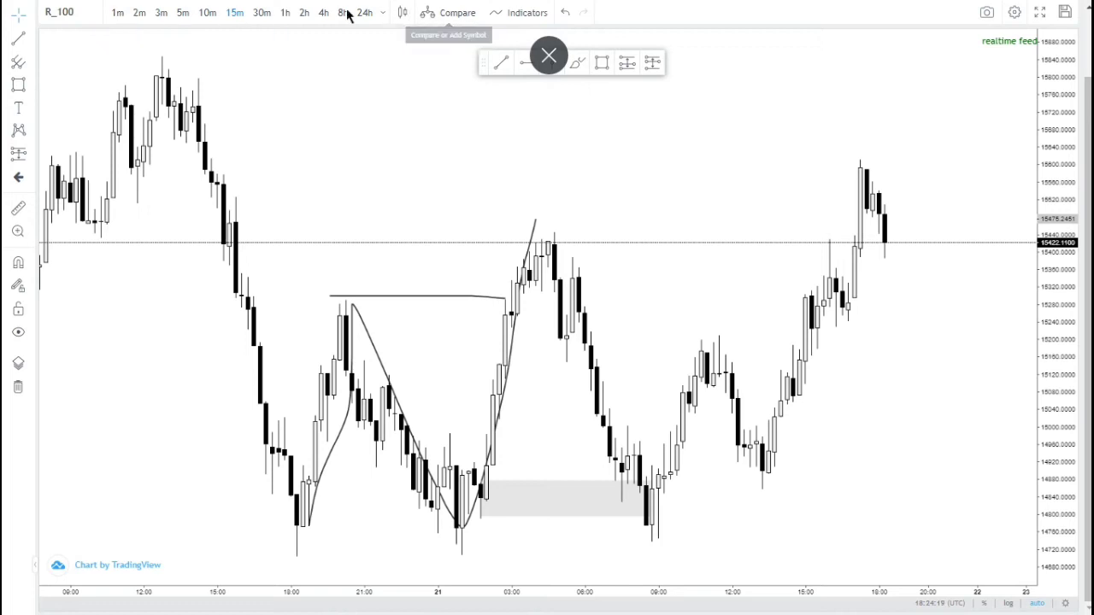
{"action": "left_click", "coordinate": [501, 72]}
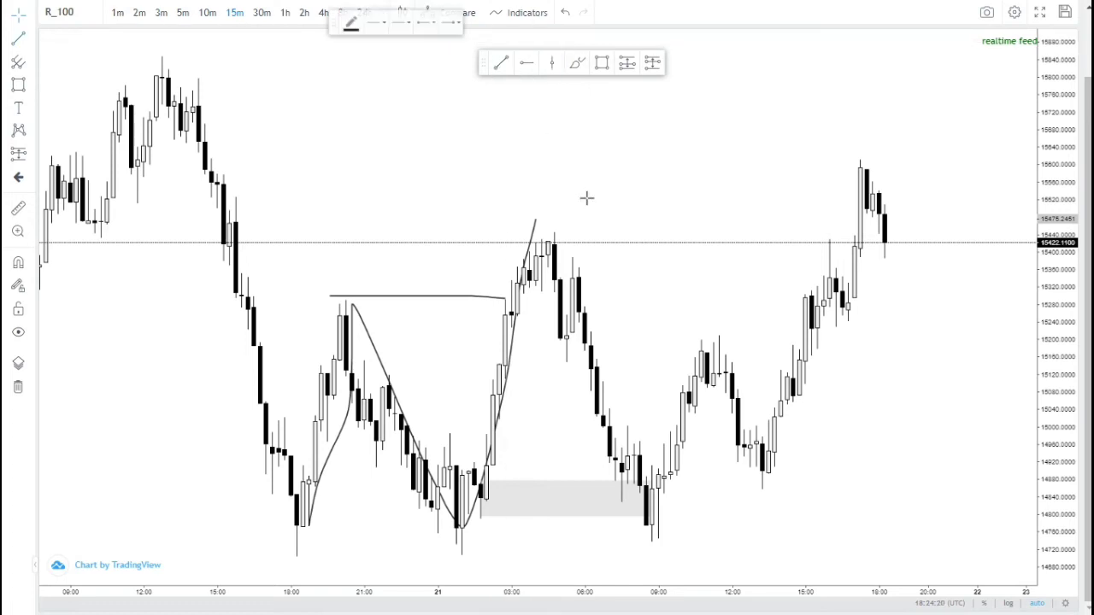
{"action": "left_click", "coordinate": [534, 235]}
{"action": "left_click", "coordinate": [823, 237]}
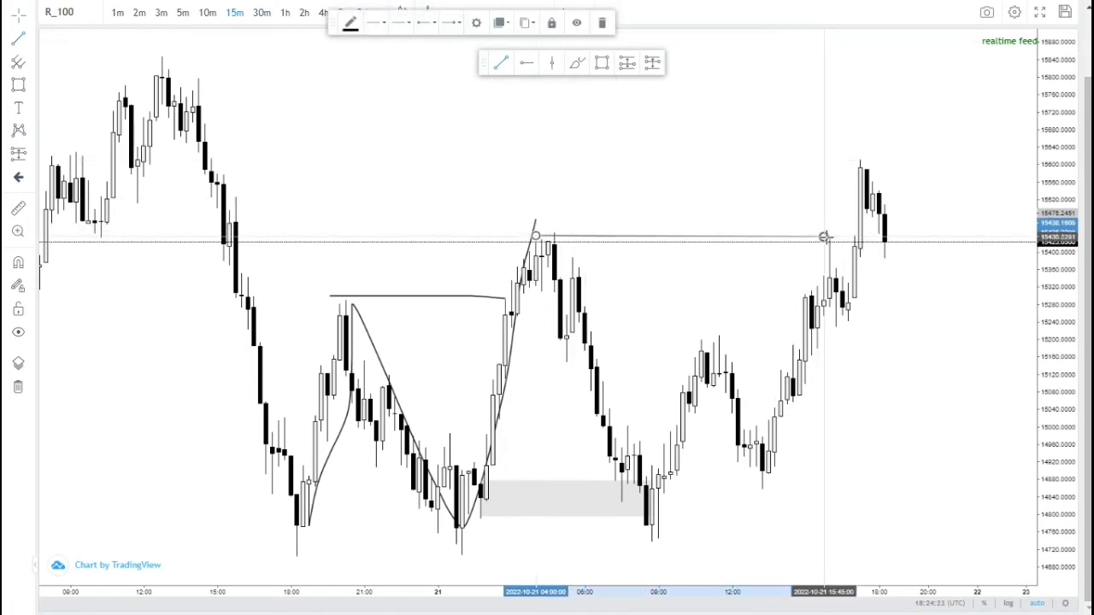
{"action": "left_click", "coordinate": [761, 160]}
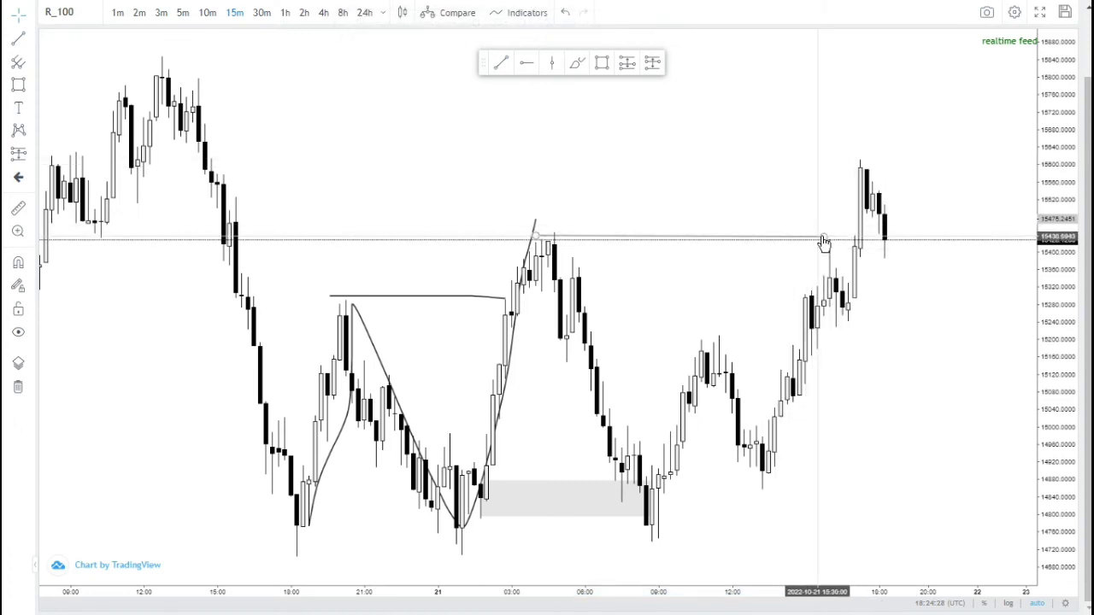
{"action": "left_click_drag", "start_coordinate": [824, 242], "coordinate": [857, 240]}
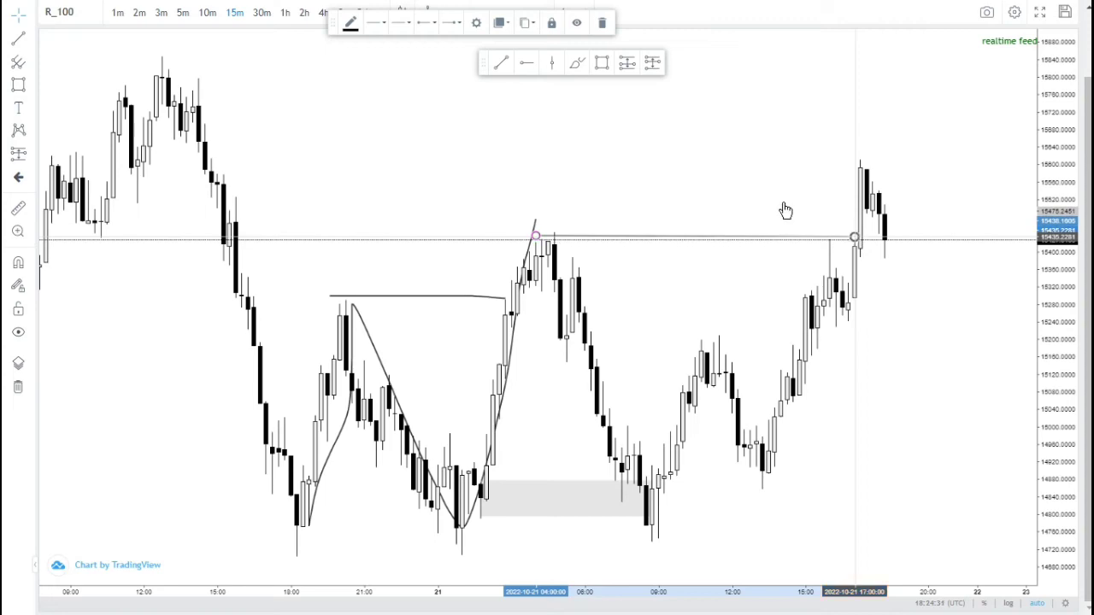
{"action": "left_click", "coordinate": [715, 253]}
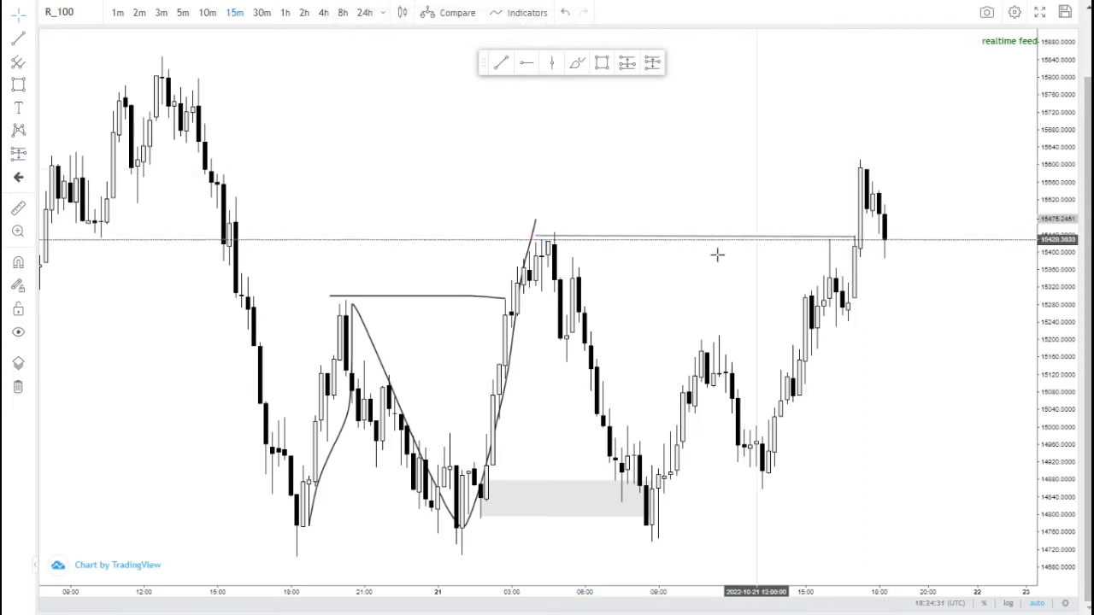
Switch the chart to the 1-minute timeframe and bring the grey zone's candles between 06:00 and 10:45 on 21 October into close view.
{"action": "left_click", "coordinate": [117, 13]}
{"action": "scroll", "coordinate": [616, 275], "scroll_direction": "down", "scroll_amount": 10}
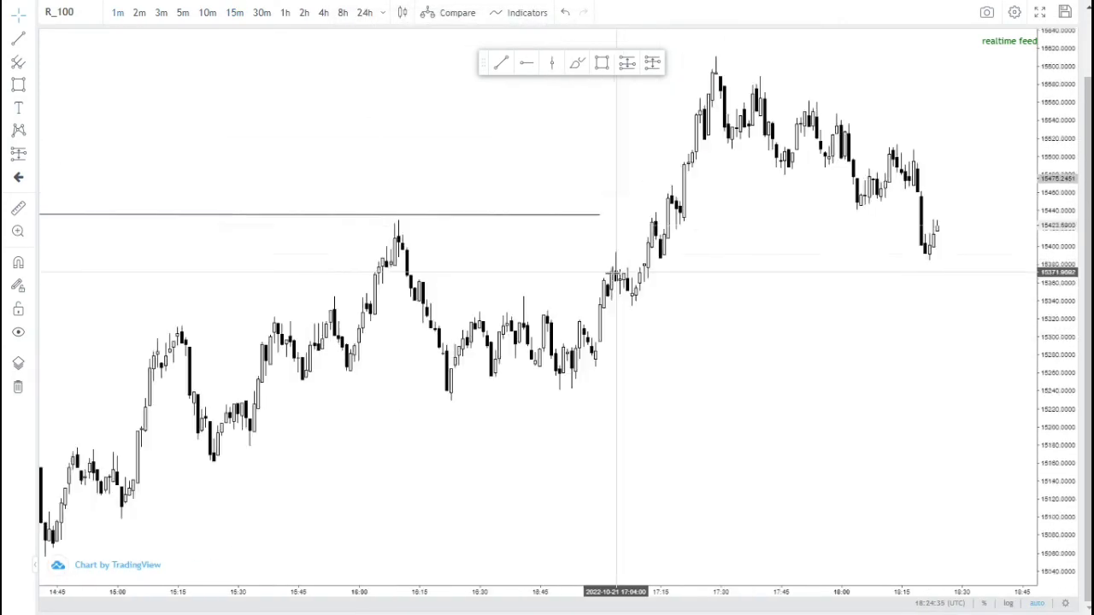
{"action": "scroll", "coordinate": [566, 298], "scroll_direction": "up", "scroll_amount": 5}
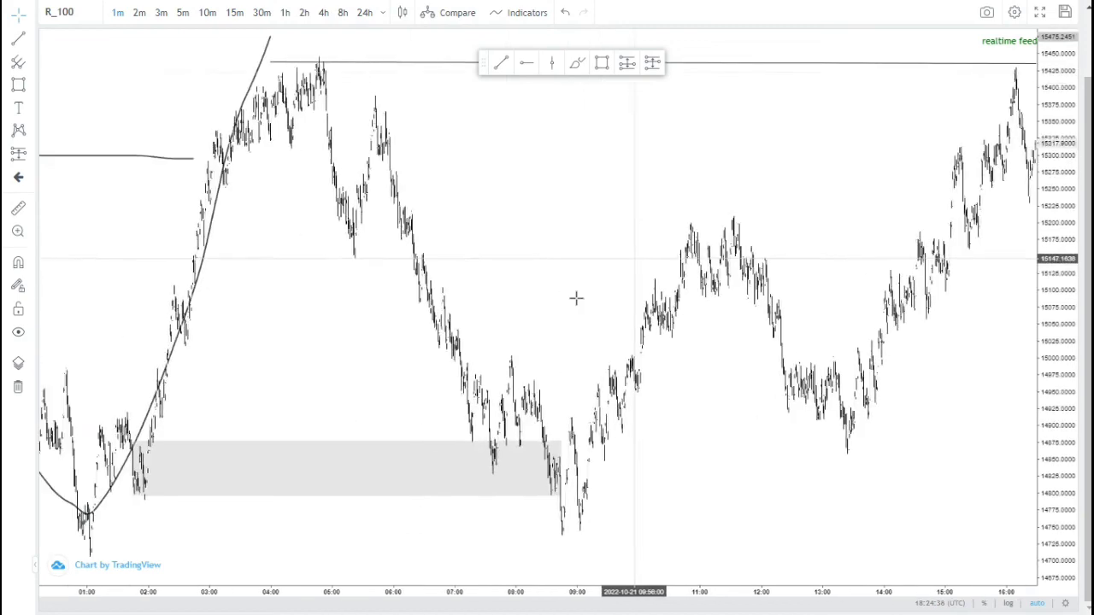
{"action": "scroll", "coordinate": [510, 286], "scroll_direction": "up", "scroll_amount": 5}
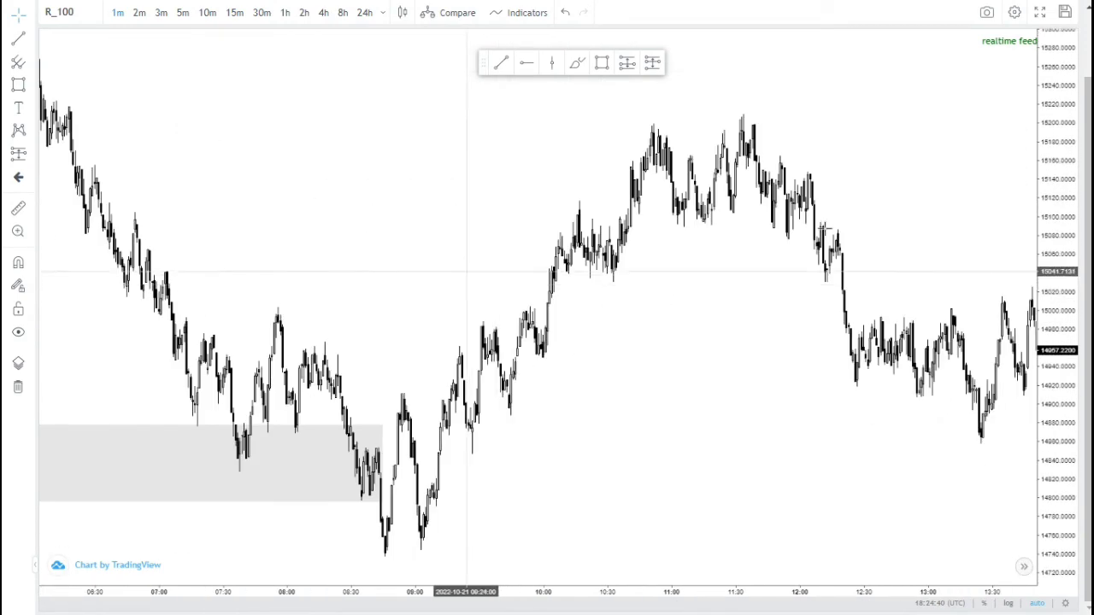
{"action": "scroll", "coordinate": [681, 209], "scroll_direction": "up", "scroll_amount": 2}
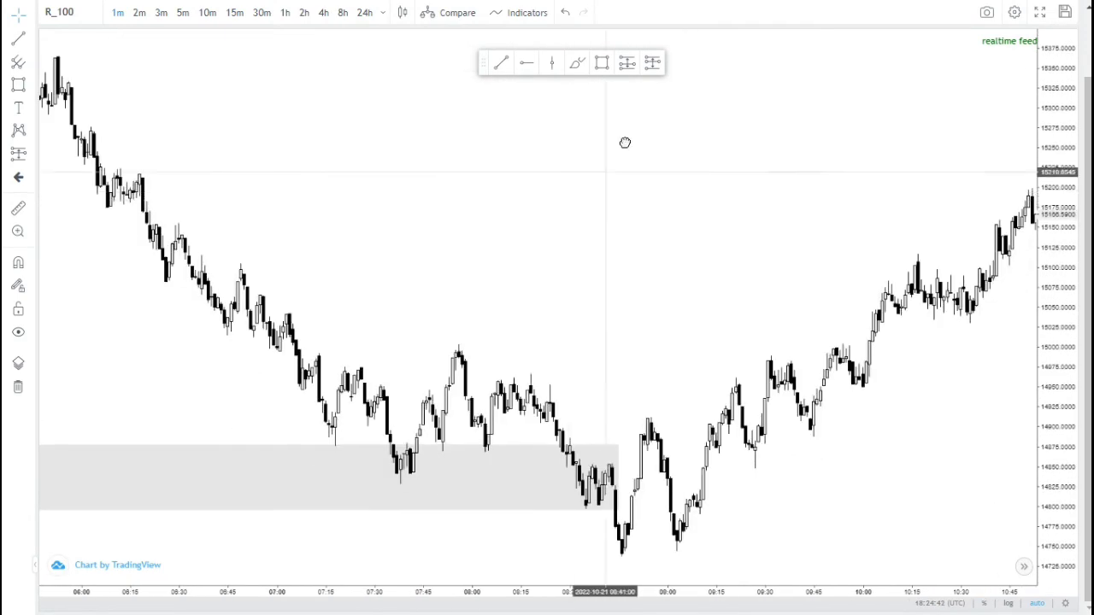
Brush the zigzag from about 07:05 into the zone and up to the 07:57 high, with a level line over the 07:25 swing high.
{"action": "left_click", "coordinate": [578, 66]}
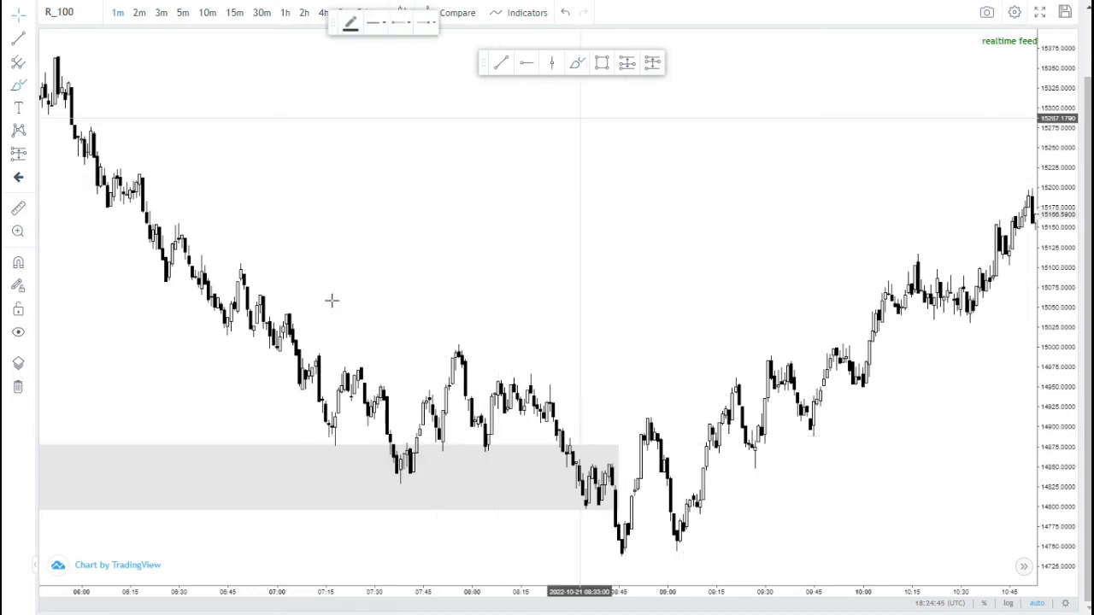
{"action": "mouse_move", "coordinate": [303, 363]}
{"action": "left_mouse_down"}
{"action": "mouse_move", "coordinate": [332, 427]}
{"action": "mouse_move", "coordinate": [367, 376]}
{"action": "mouse_move", "coordinate": [417, 462]}
{"action": "mouse_move", "coordinate": [462, 342]}
{"action": "left_mouse_up"}
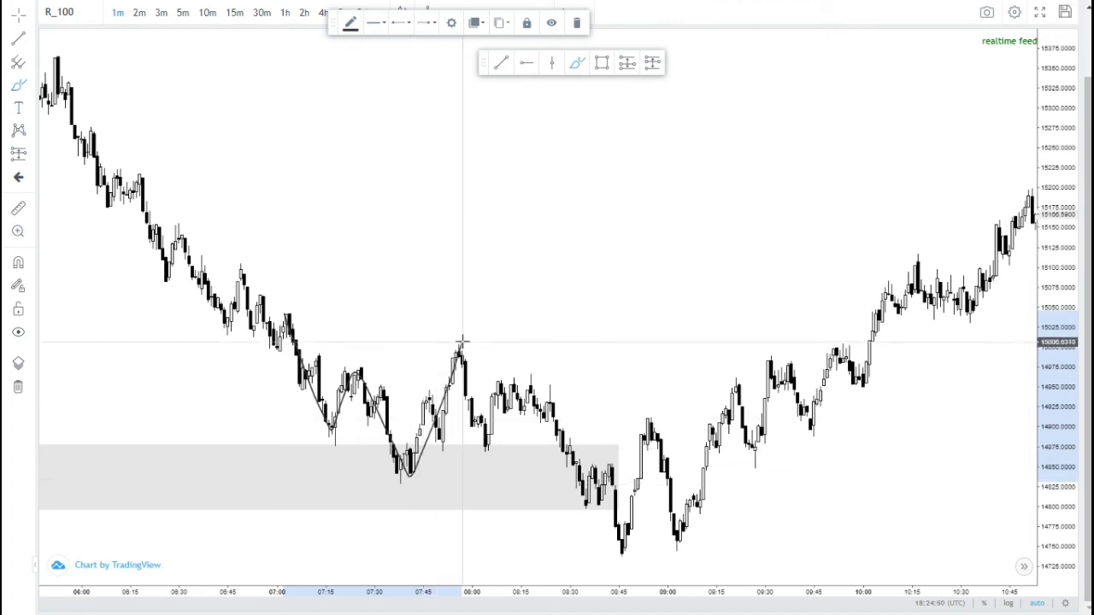
{"action": "mouse_move", "coordinate": [336, 365]}
{"action": "left_mouse_down"}
{"action": "mouse_move", "coordinate": [443, 367]}
{"action": "mouse_move", "coordinate": [494, 444]}
{"action": "mouse_move", "coordinate": [530, 341]}
{"action": "mouse_move", "coordinate": [551, 408]}
{"action": "left_mouse_up"}
{"action": "key", "text": "ctrl+z"}
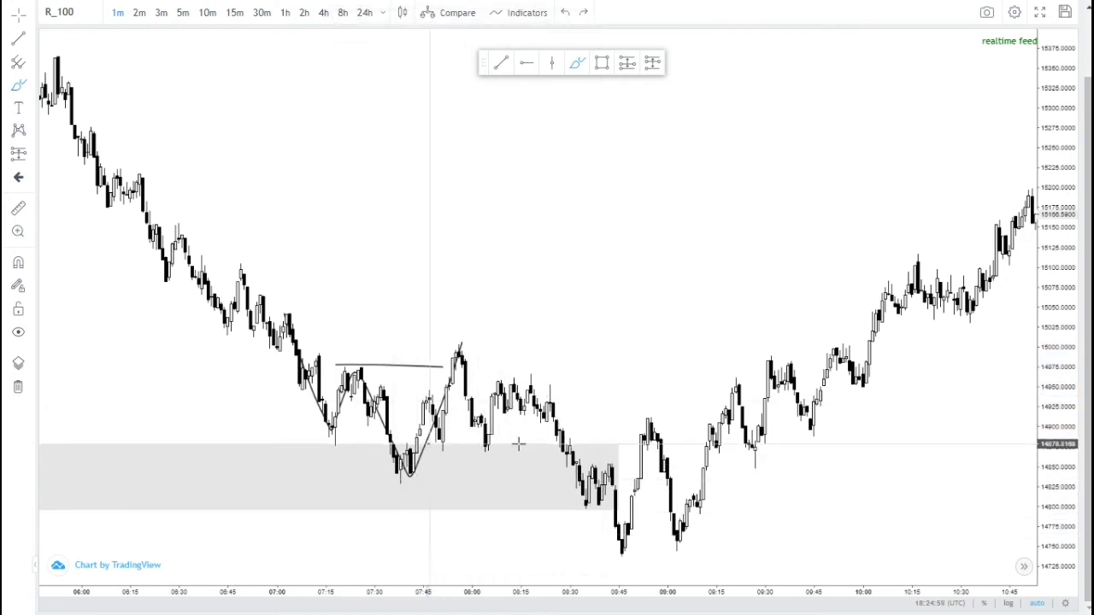
Brush level lines at about 14,878 and 14,850 and trace the swing path from the 08:00 drop to about 08:40.
{"action": "left_click_drag", "start_coordinate": [431, 445], "coordinate": [520, 445]}
{"action": "left_click_drag", "start_coordinate": [410, 467], "coordinate": [476, 470]}
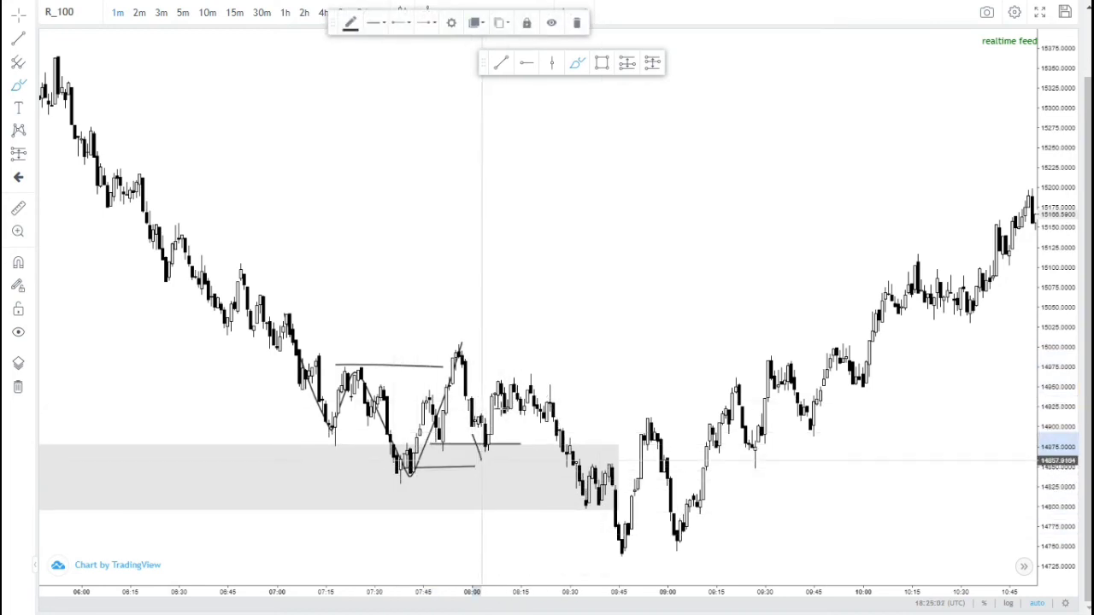
{"action": "mouse_move", "coordinate": [474, 400]}
{"action": "left_mouse_down"}
{"action": "mouse_move", "coordinate": [514, 365]}
{"action": "mouse_move", "coordinate": [598, 519]}
{"action": "left_mouse_up"}
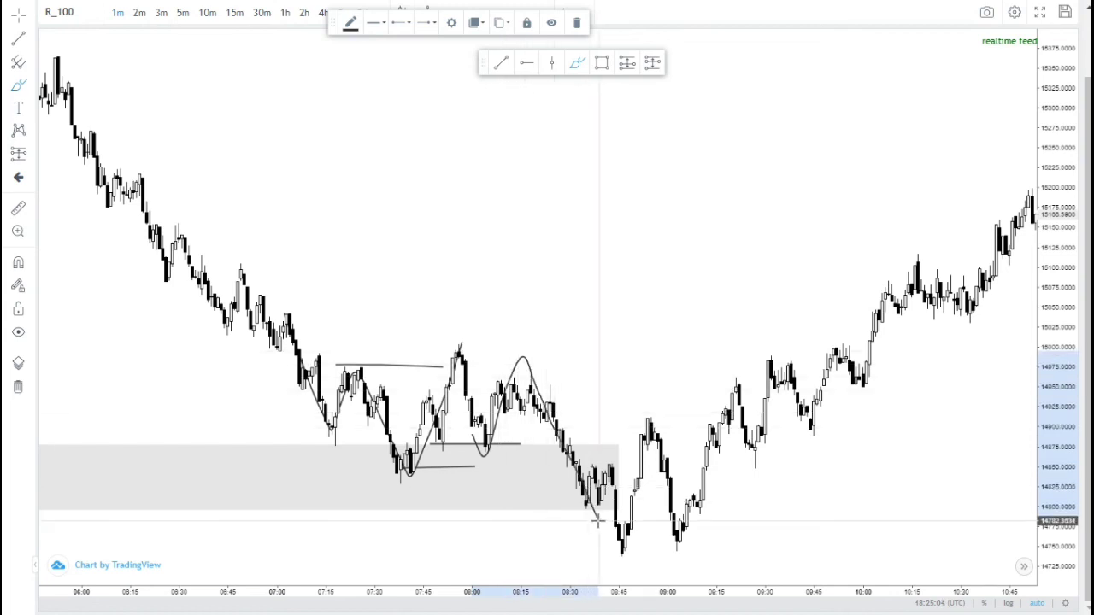
Brush the drop to the 08:46 low, a level line near 14,800, and the rise to the 08:53 high.
{"action": "scroll", "coordinate": [564, 487], "scroll_direction": "up", "scroll_amount": 2}
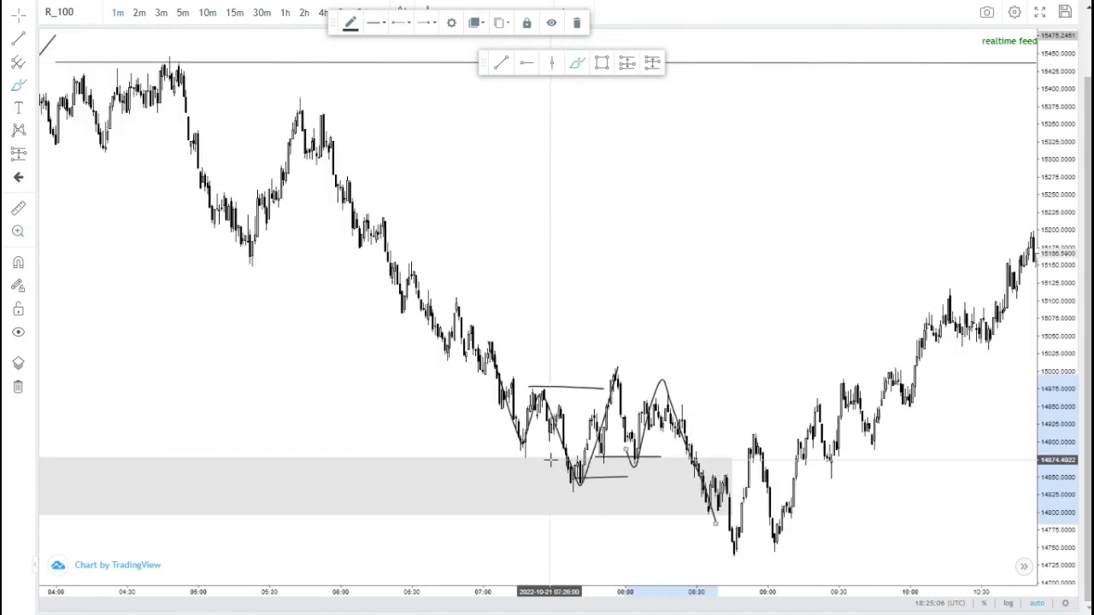
{"action": "scroll", "coordinate": [598, 482], "scroll_direction": "down", "scroll_amount": 2}
{"action": "scroll", "coordinate": [649, 474], "scroll_direction": "up", "scroll_amount": 3}
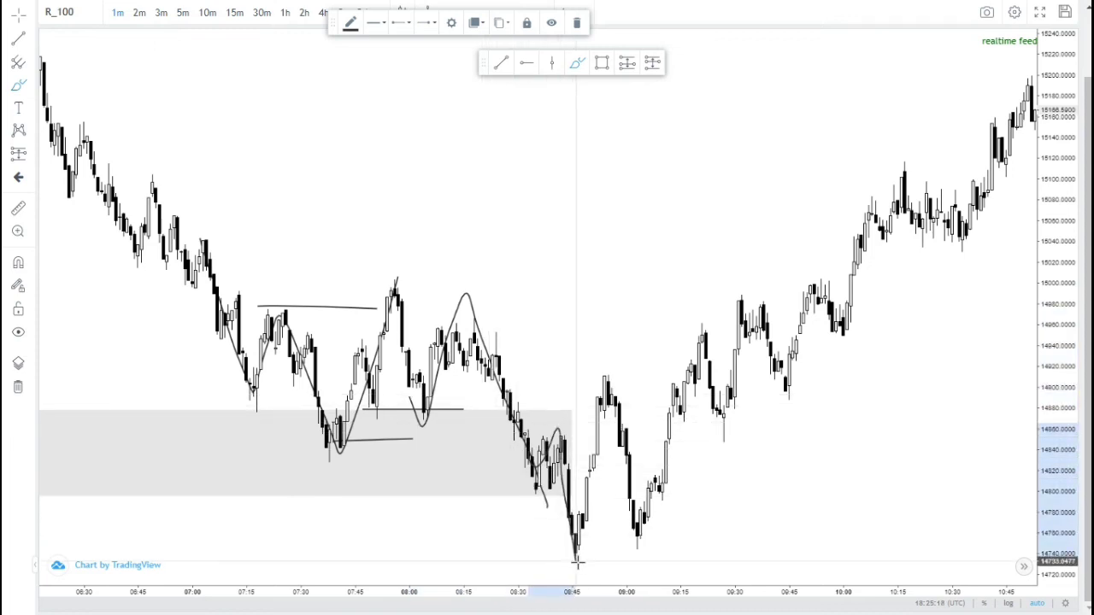
{"action": "left_click_drag", "start_coordinate": [539, 490], "coordinate": [593, 493]}
{"action": "mouse_move", "coordinate": [561, 521]}
{"action": "left_mouse_down"}
{"action": "mouse_move", "coordinate": [572, 527]}
{"action": "mouse_move", "coordinate": [605, 369]}
{"action": "left_mouse_up"}
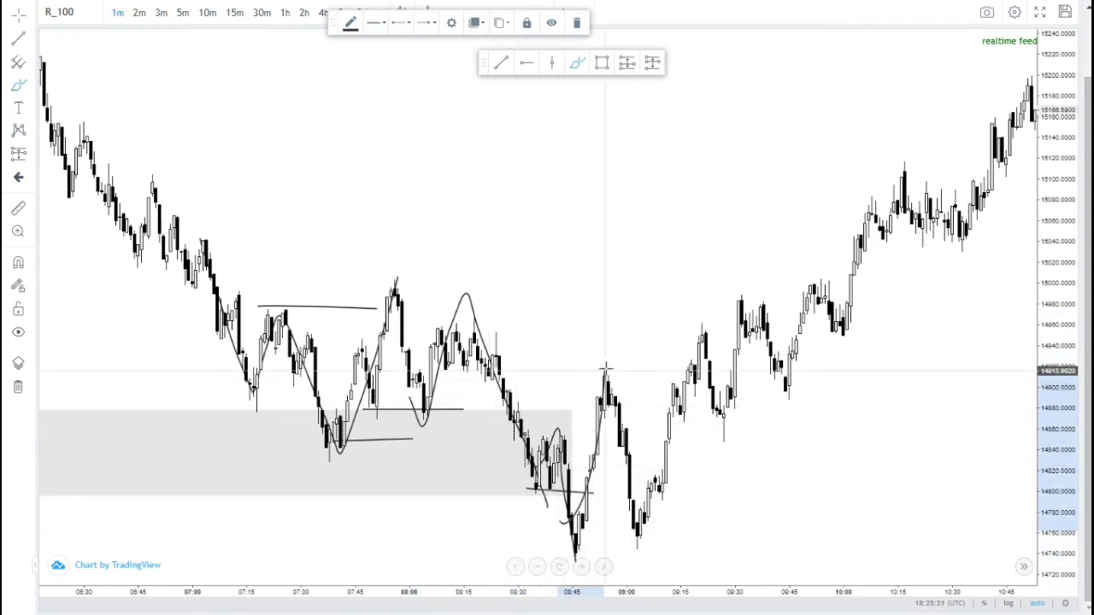
Brush level lines at the broken high near 14,868 and under the 08:46 low, and trace the swing through the 09:02 low to the 09:22 peak.
{"action": "left_click_drag", "start_coordinate": [537, 420], "coordinate": [600, 423]}
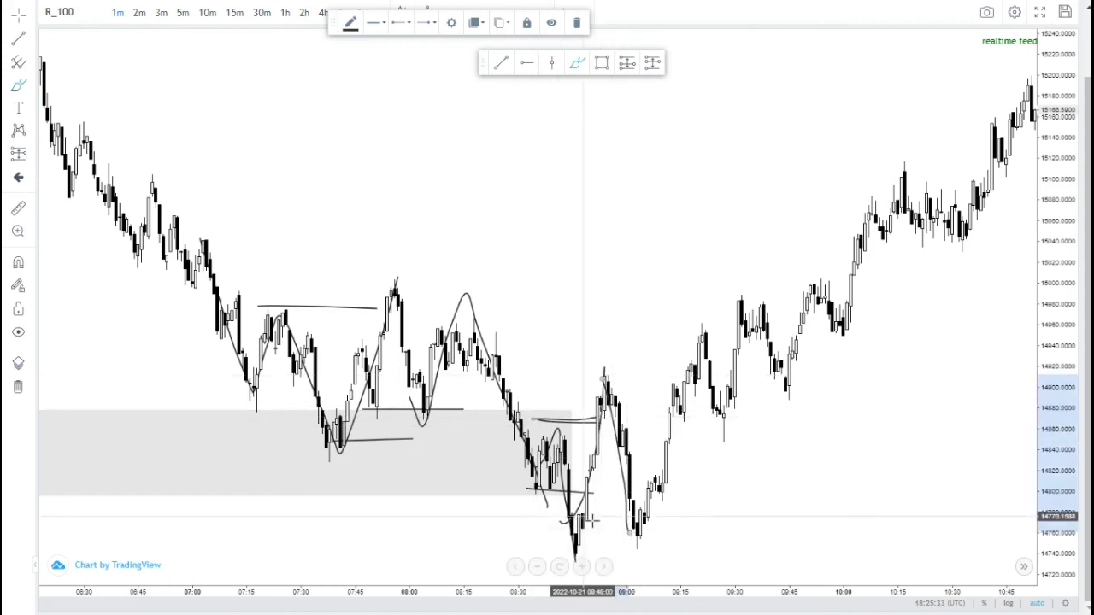
{"action": "left_click_drag", "start_coordinate": [577, 552], "coordinate": [677, 557]}
{"action": "mouse_move", "coordinate": [616, 527]}
{"action": "left_mouse_down"}
{"action": "mouse_move", "coordinate": [707, 299]}
{"action": "mouse_move", "coordinate": [716, 344]}
{"action": "left_mouse_up"}
Brush level lines around the 09:27 and 09:45 pullback lows and trace the upswing and pullback between them.
{"action": "left_click_drag", "start_coordinate": [642, 420], "coordinate": [745, 407]}
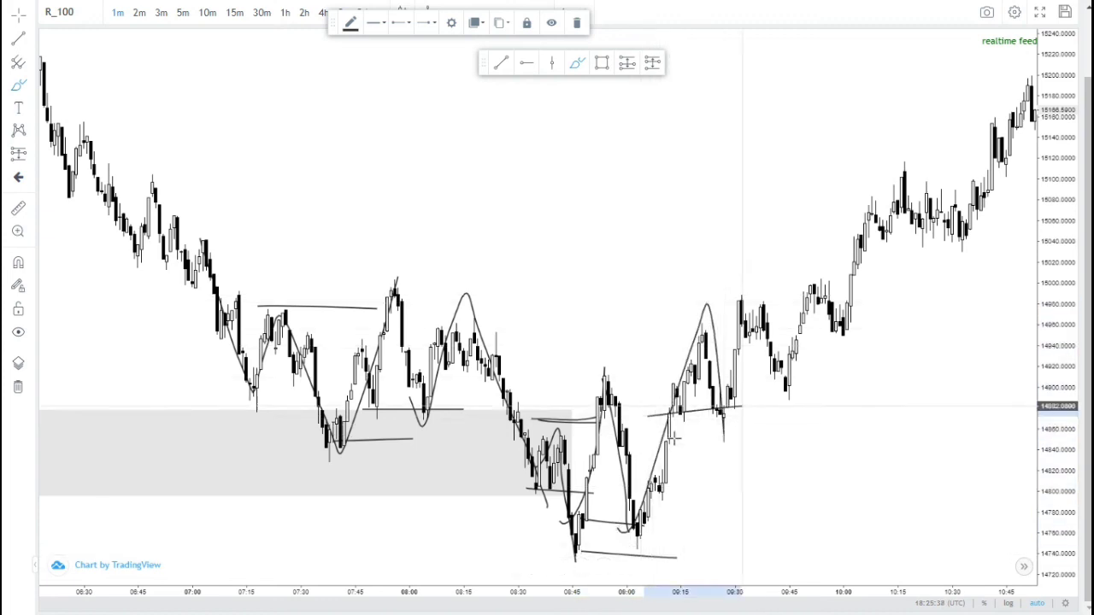
{"action": "mouse_move", "coordinate": [684, 437]}
{"action": "left_mouse_down"}
{"action": "mouse_move", "coordinate": [766, 431]}
{"action": "mouse_move", "coordinate": [755, 266]}
{"action": "mouse_move", "coordinate": [795, 398]}
{"action": "mouse_move", "coordinate": [806, 375]}
{"action": "left_mouse_up"}
{"action": "left_click_drag", "start_coordinate": [732, 404], "coordinate": [840, 395]}
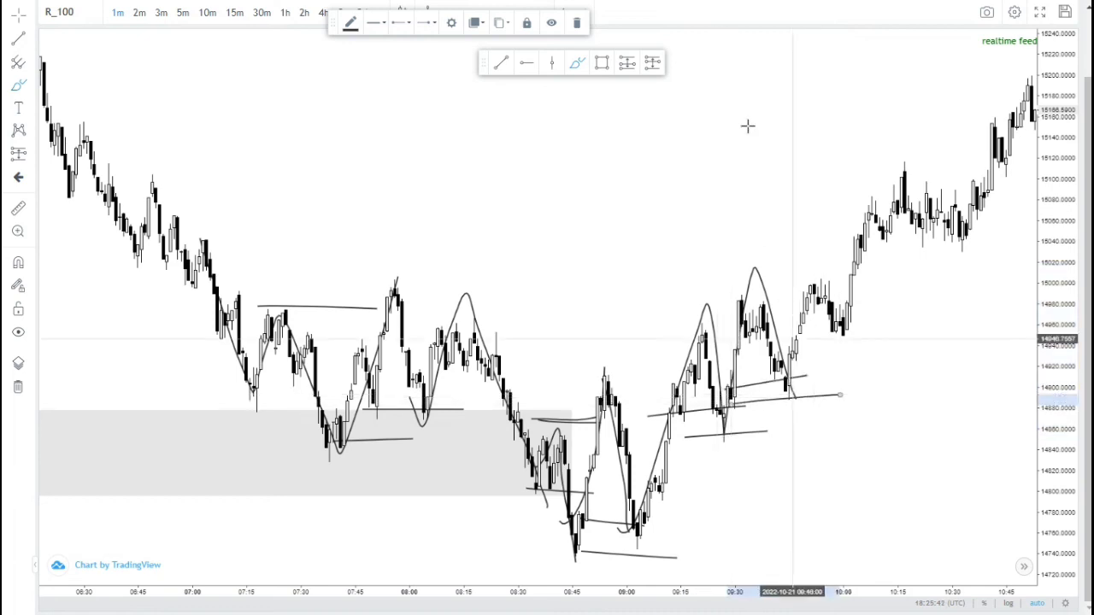
Place a long position with its entry at 14,774.3112 at about 09:02 on 21 October.
{"action": "left_click", "coordinate": [653, 62]}
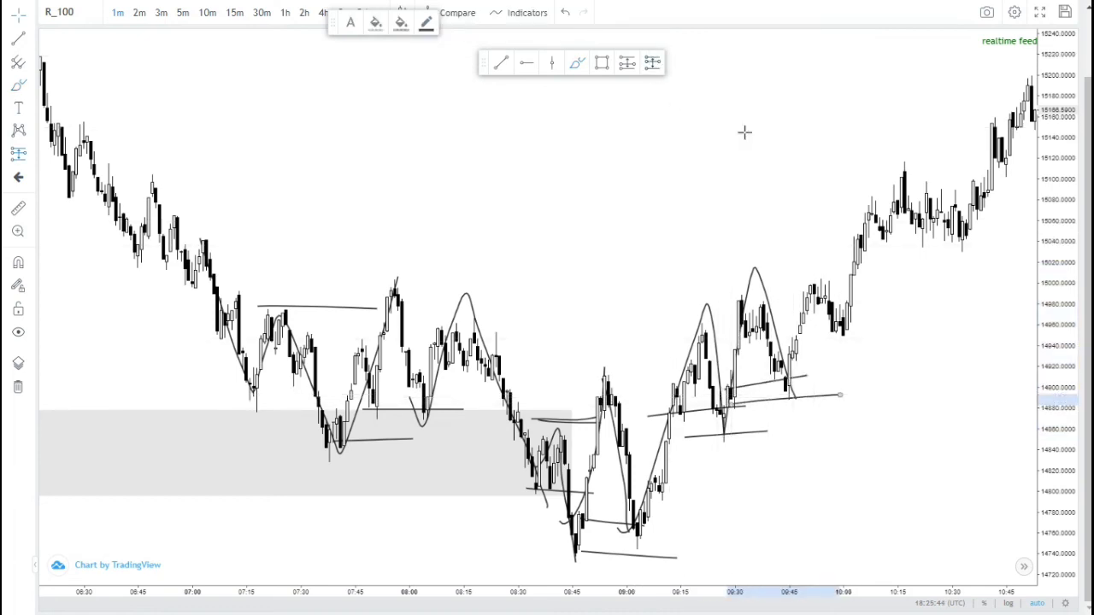
{"action": "left_click", "coordinate": [627, 62]}
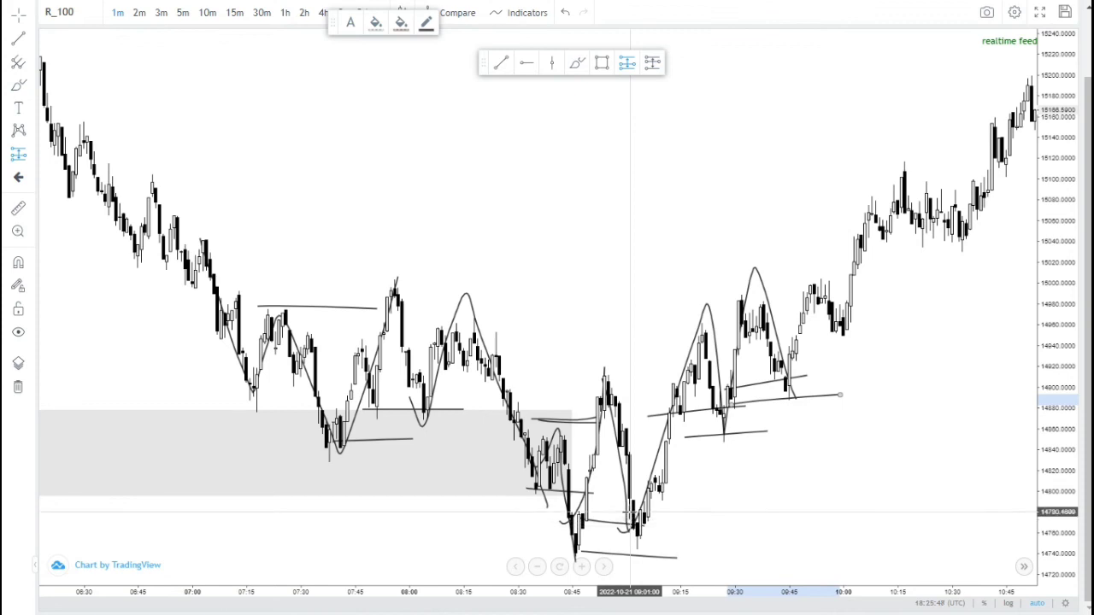
{"action": "left_click", "coordinate": [626, 518]}
{"action": "right_click", "coordinate": [670, 201]}
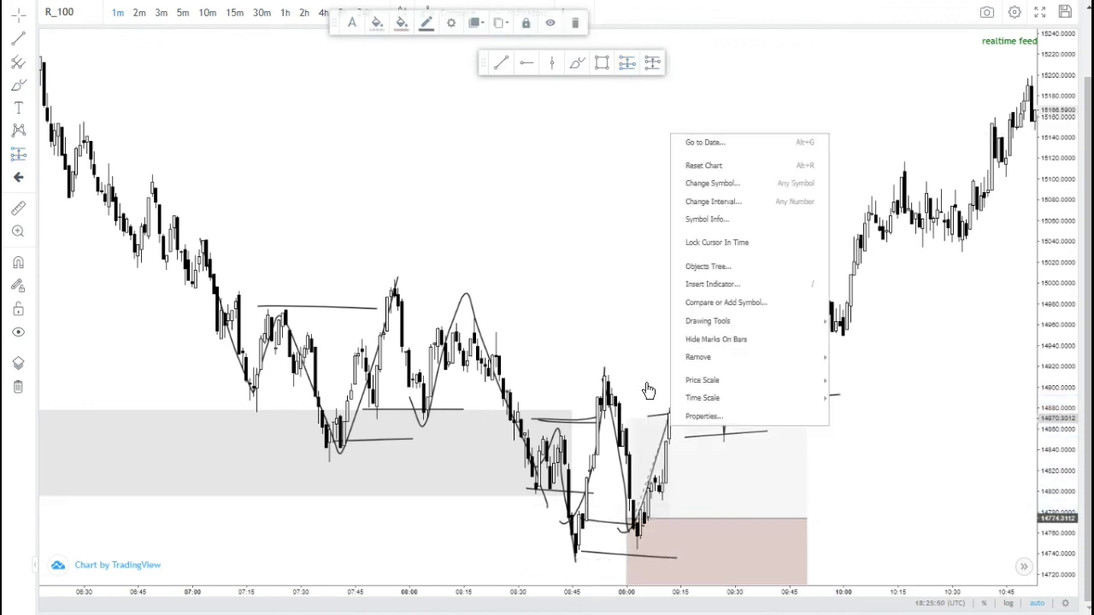
Raise the long position's target to 15,439.5121 at the drawn high line and set its stop to 14,730.3348.
{"action": "left_click_drag", "start_coordinate": [626, 418], "coordinate": [667, 108]}
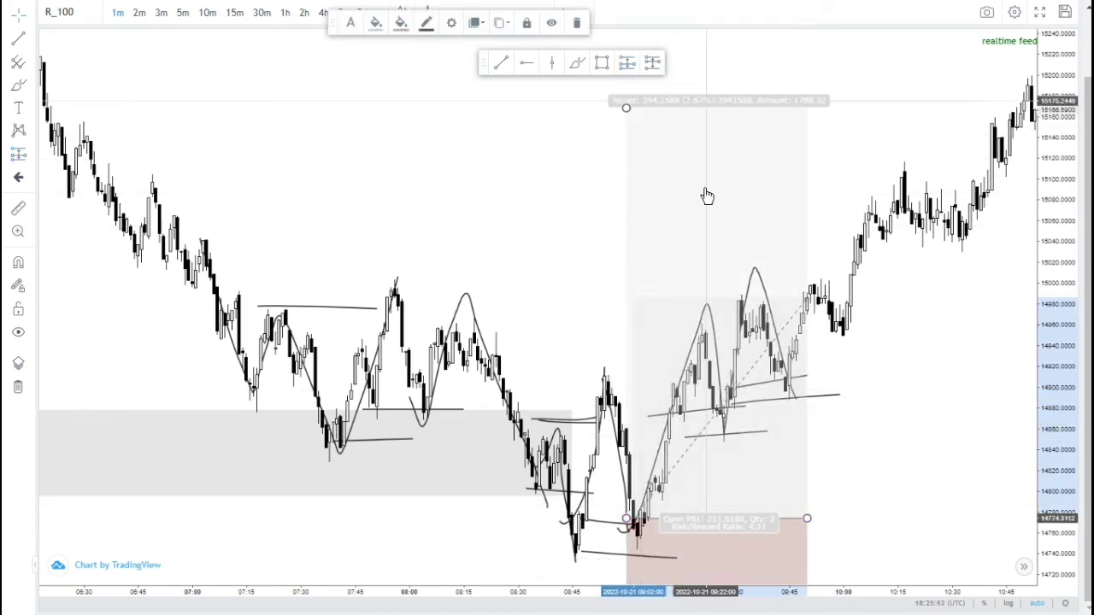
{"action": "scroll", "coordinate": [745, 188], "scroll_direction": "down", "scroll_amount": 5}
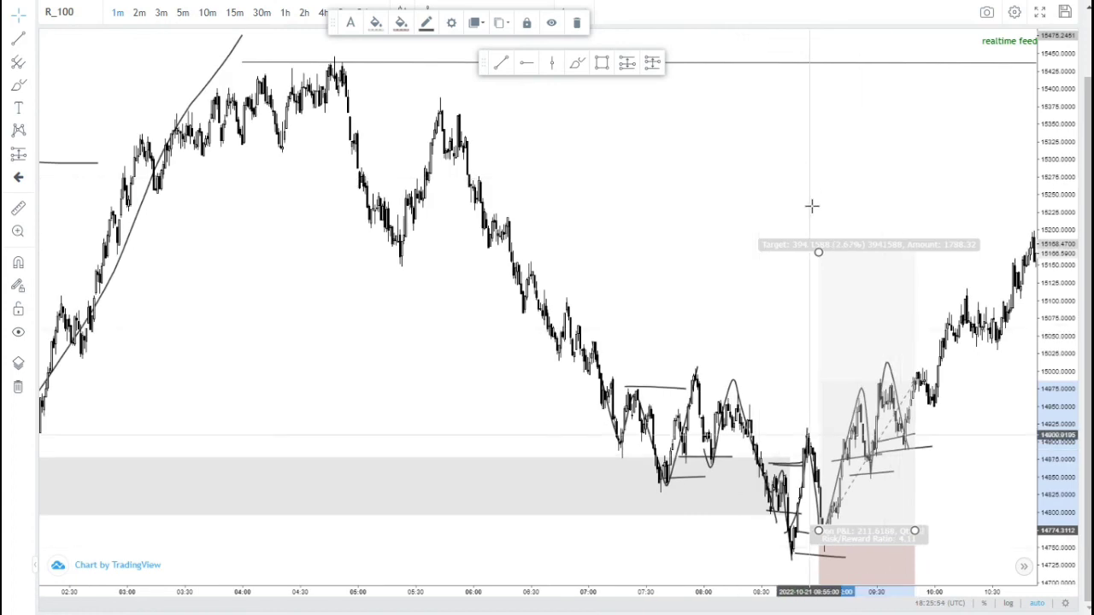
{"action": "left_click_drag", "start_coordinate": [818, 252], "coordinate": [827, 62]}
{"action": "left_click", "coordinate": [755, 159]}
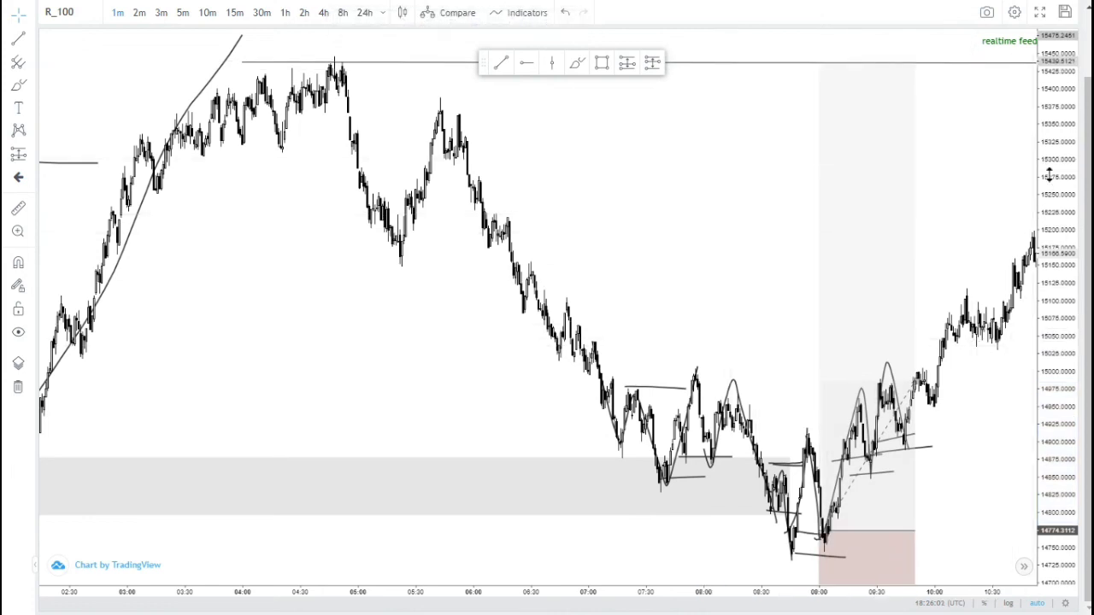
{"action": "left_click_drag", "start_coordinate": [1050, 176], "coordinate": [1049, 318]}
{"action": "left_click_drag", "start_coordinate": [818, 525], "coordinate": [857, 501]}
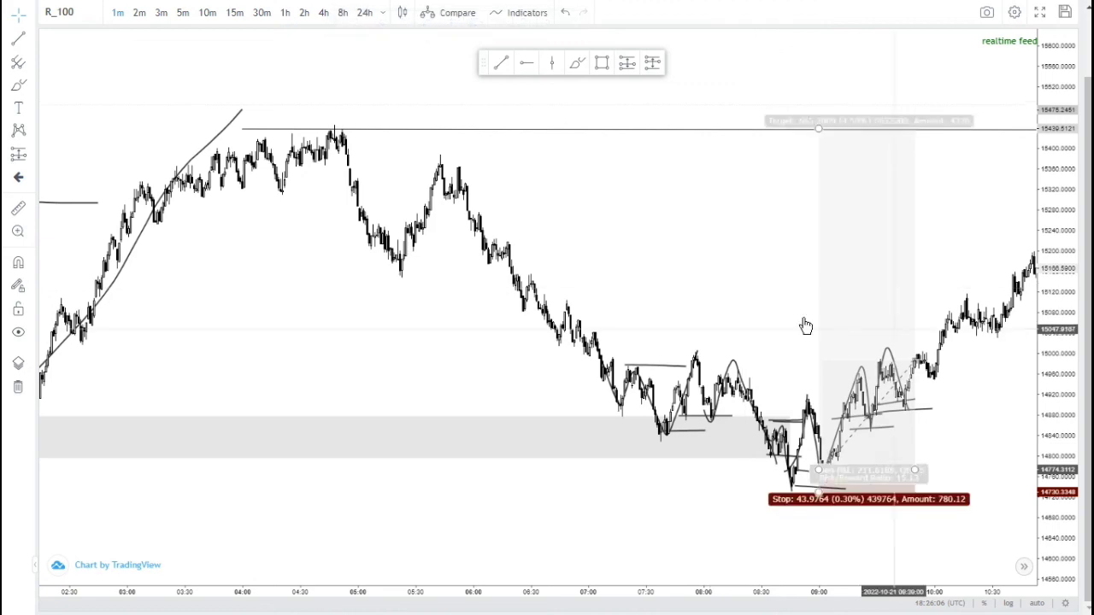
Extend the long position's time span to about 18:10 on 21 October, past where price reaches the target.
{"action": "scroll", "coordinate": [819, 230], "scroll_direction": "down", "scroll_amount": 3}
{"action": "scroll", "coordinate": [820, 230], "scroll_direction": "down", "scroll_amount": 1}
{"action": "left_click_drag", "start_coordinate": [605, 215], "coordinate": [547, 230]}
{"action": "left_click_drag", "start_coordinate": [633, 267], "coordinate": [441, 223]}
{"action": "scroll", "coordinate": [850, 202], "scroll_direction": "down", "scroll_amount": 3}
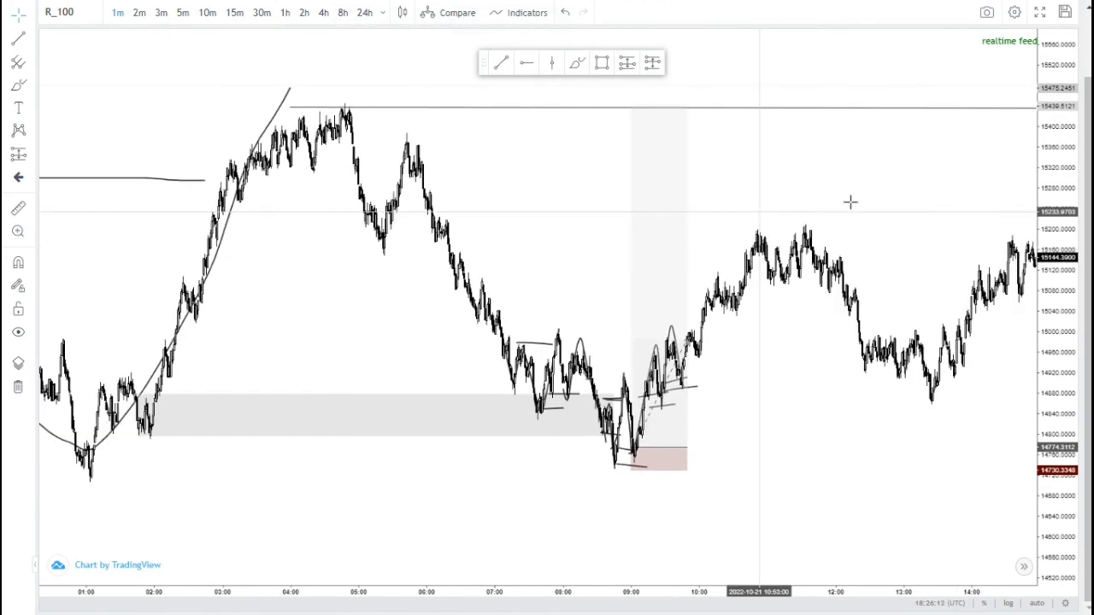
{"action": "left_click_drag", "start_coordinate": [825, 188], "coordinate": [646, 212]}
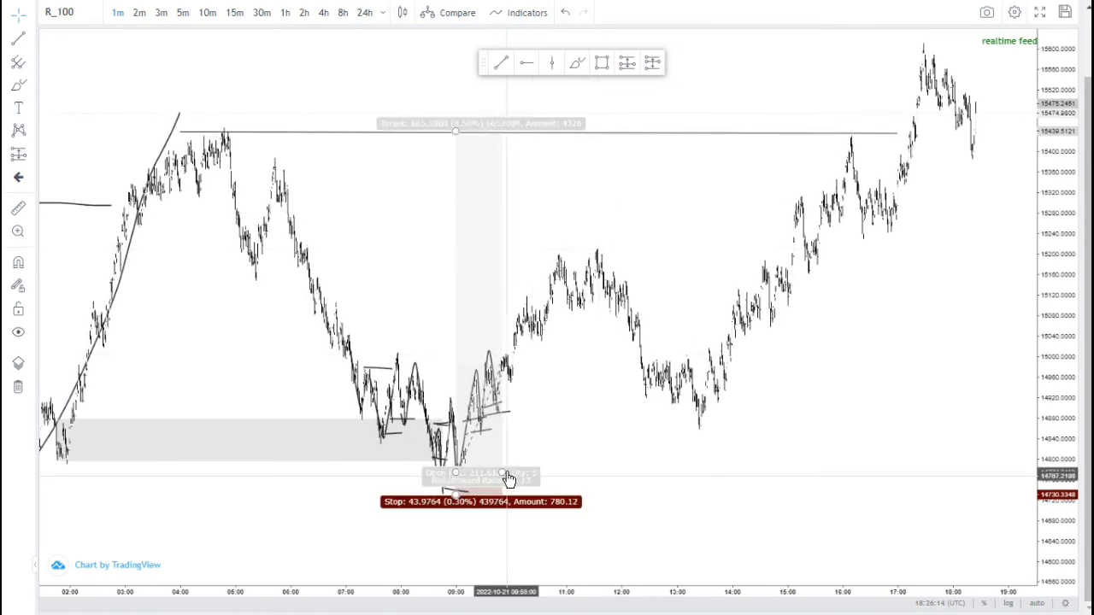
{"action": "left_click_drag", "start_coordinate": [504, 475], "coordinate": [961, 443]}
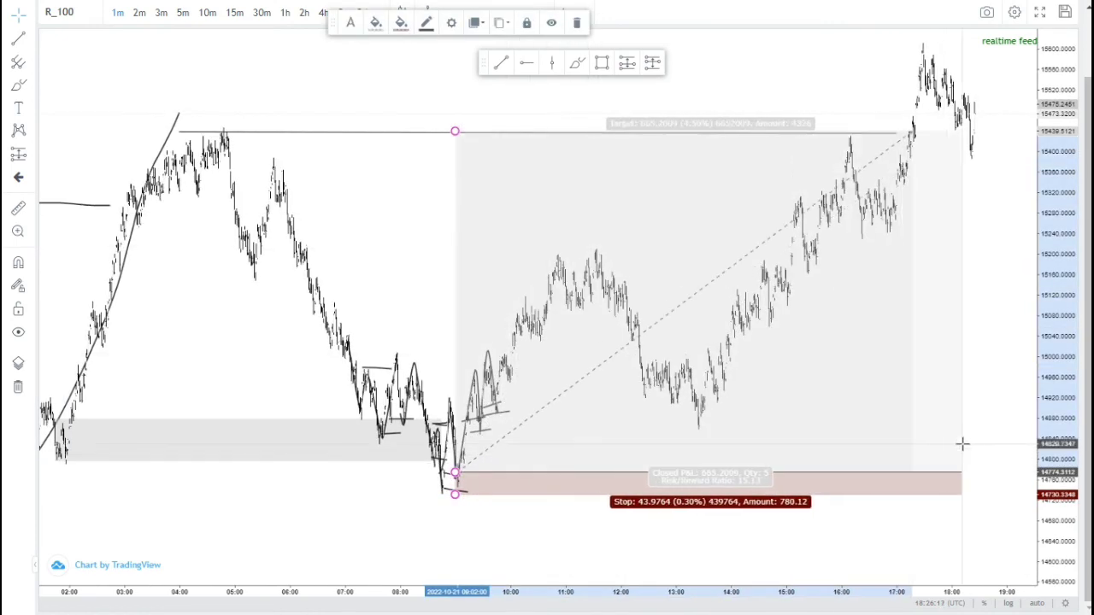
{"action": "left_click", "coordinate": [593, 91]}
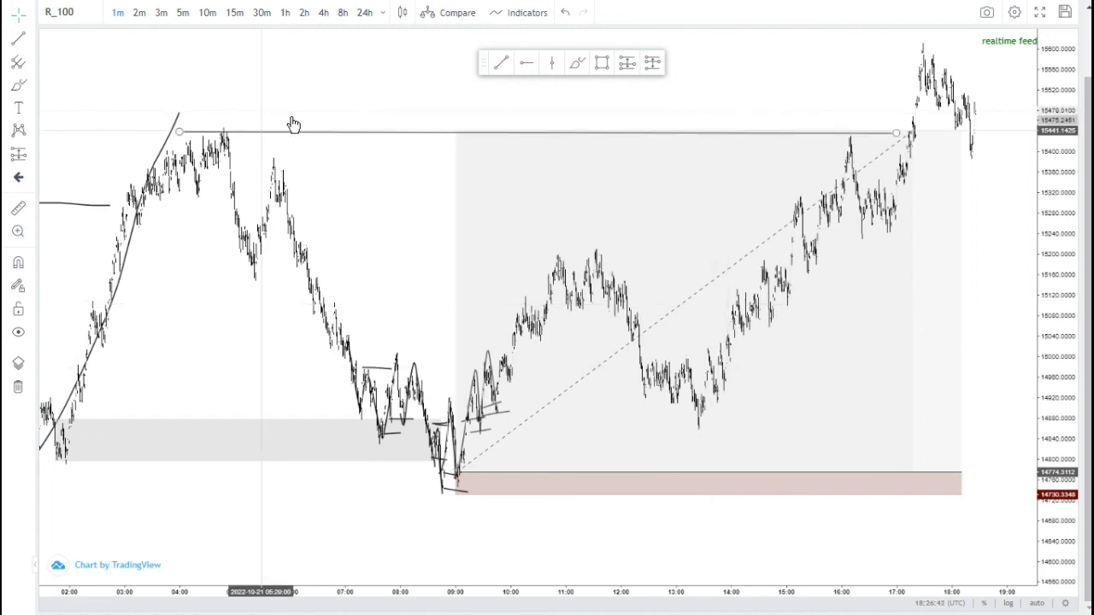
{"action": "scroll", "coordinate": [397, 196], "scroll_direction": "down", "scroll_amount": 3}
{"action": "scroll", "coordinate": [397, 199], "scroll_direction": "down", "scroll_amount": 2}
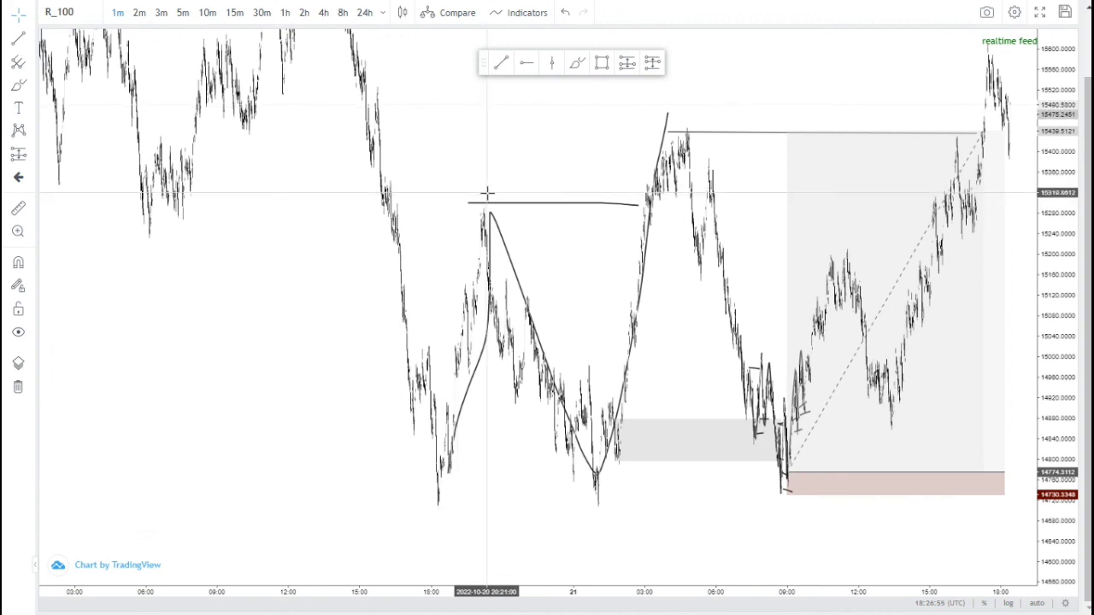
{"action": "scroll", "coordinate": [487, 195], "scroll_direction": "up", "scroll_amount": 3}
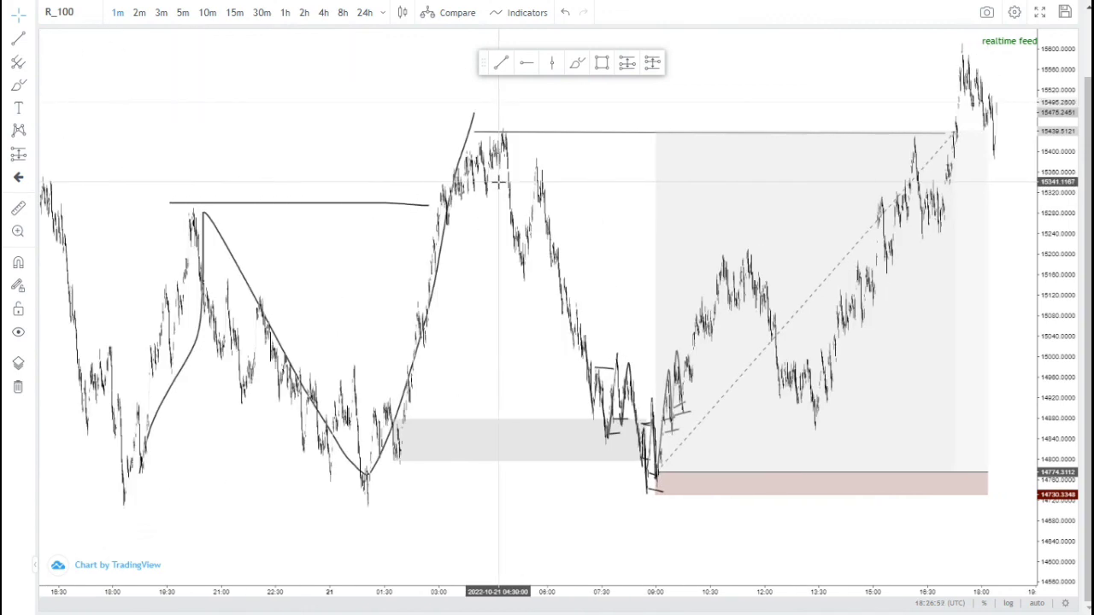